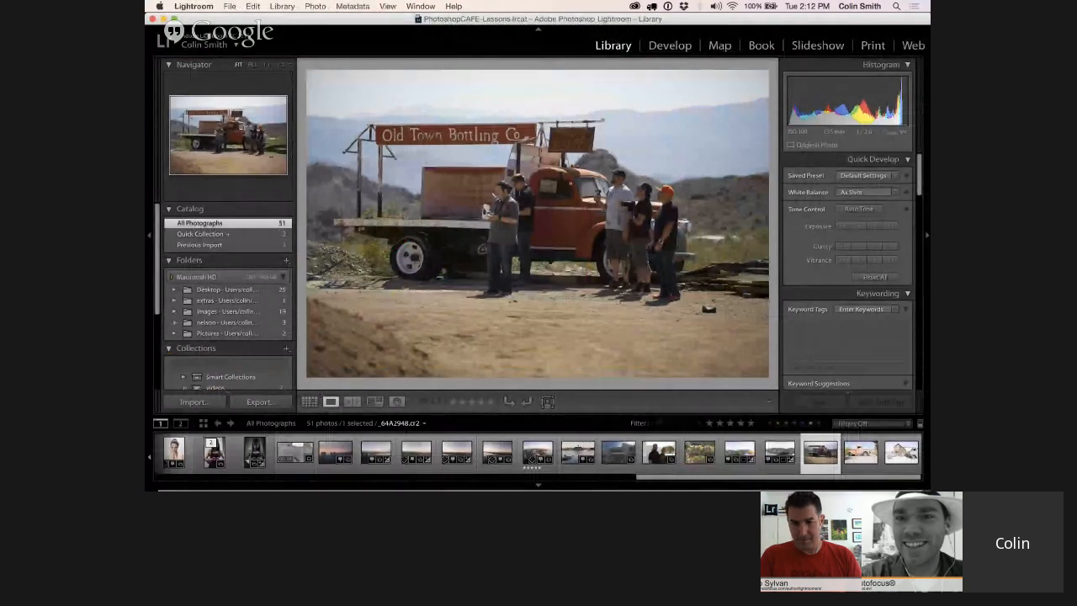
Find the overexposed orange pickup truck photo in the library and open it for developing
key("g")
scroll(563, 202, "up", 2)
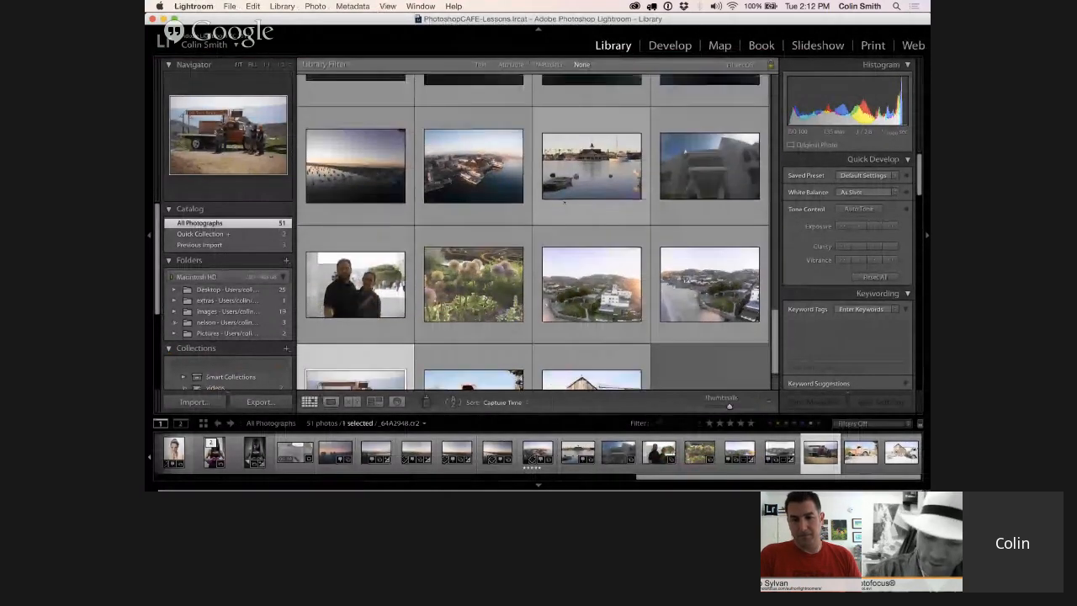
scroll(564, 202, "down", 2)
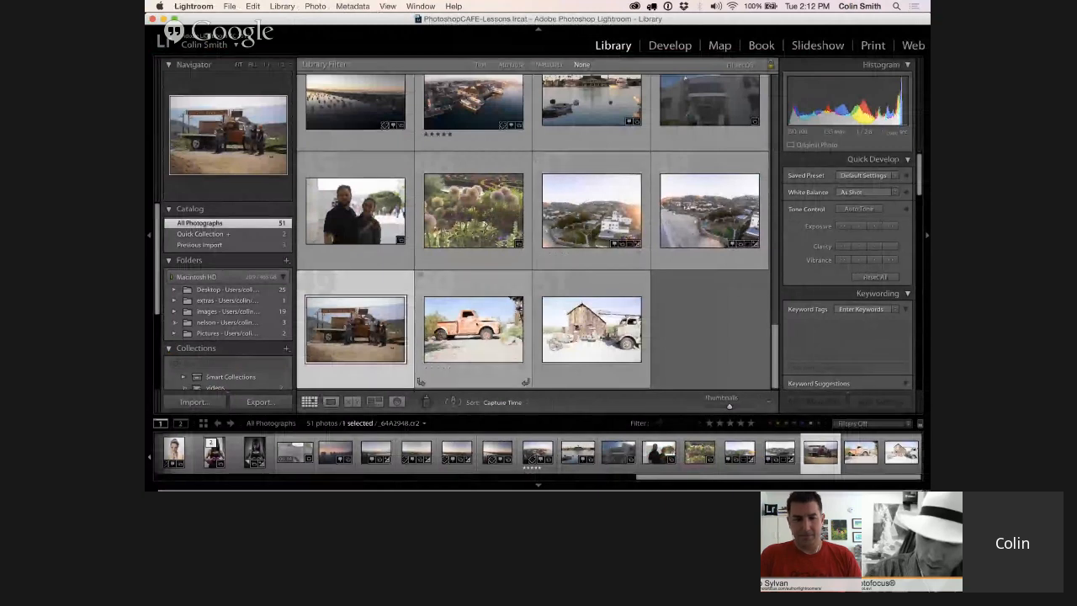
double_click(466, 326)
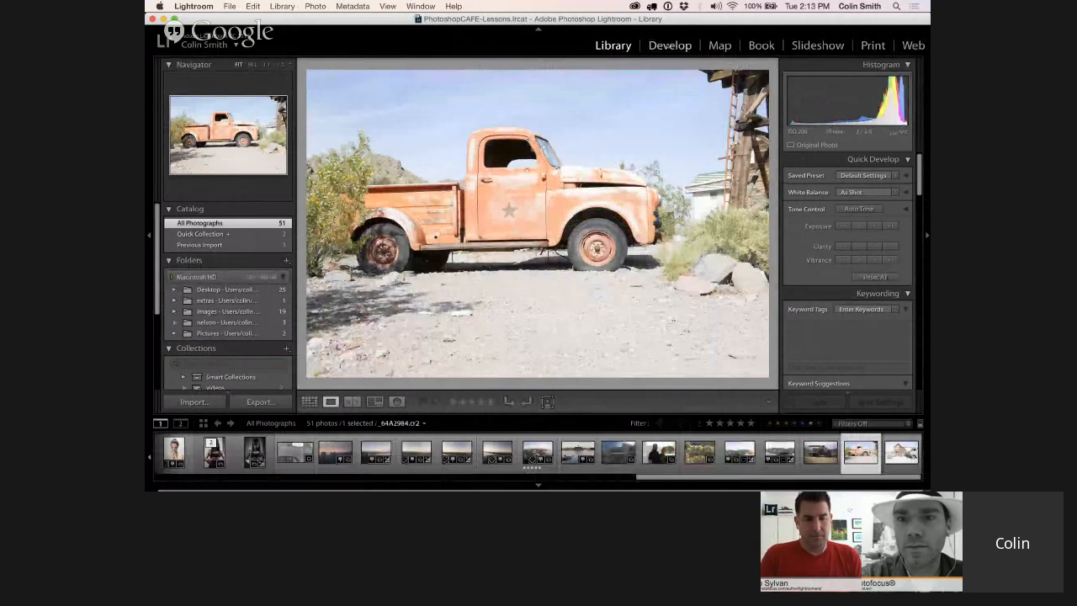
left_click(669, 46)
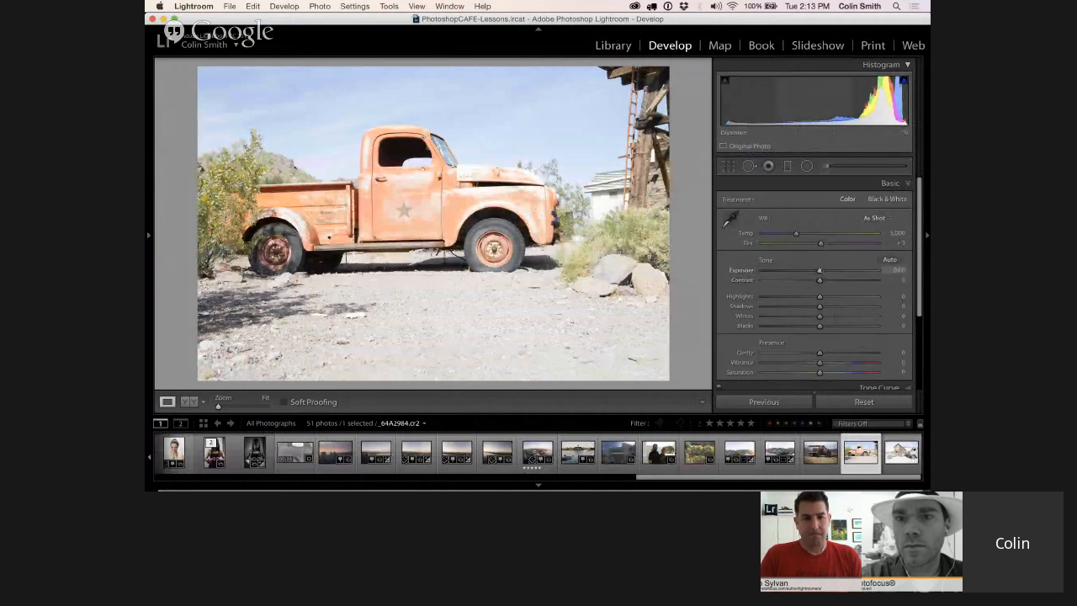
Darken the pickup photo by setting Exposure to -1.35 and Highlights to -46, and lift Shadows to +49
left_click_drag(819, 270, 800, 270)
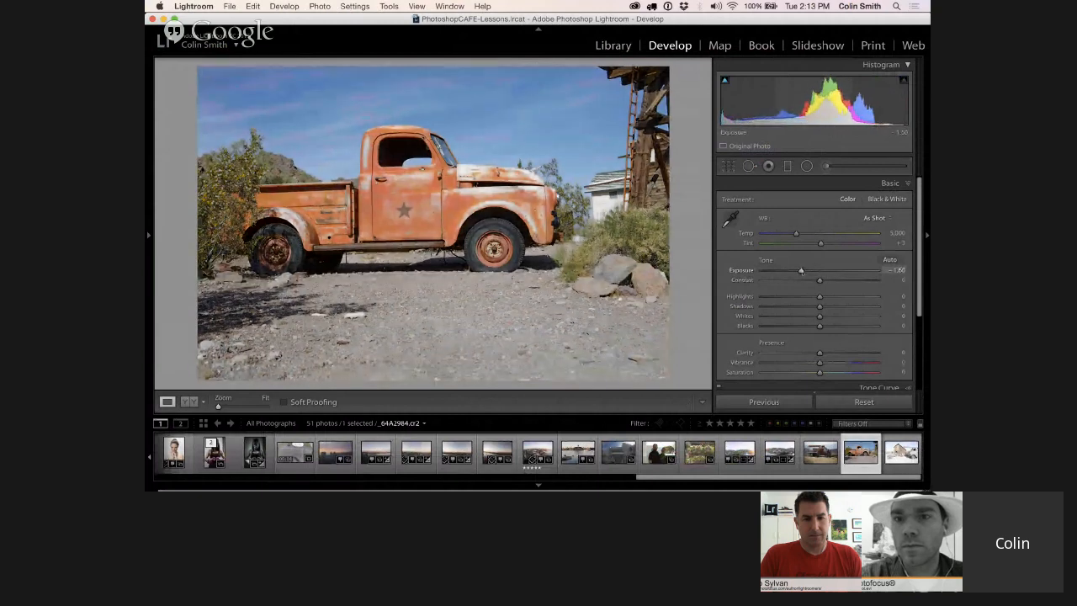
left_click_drag(818, 296, 847, 307)
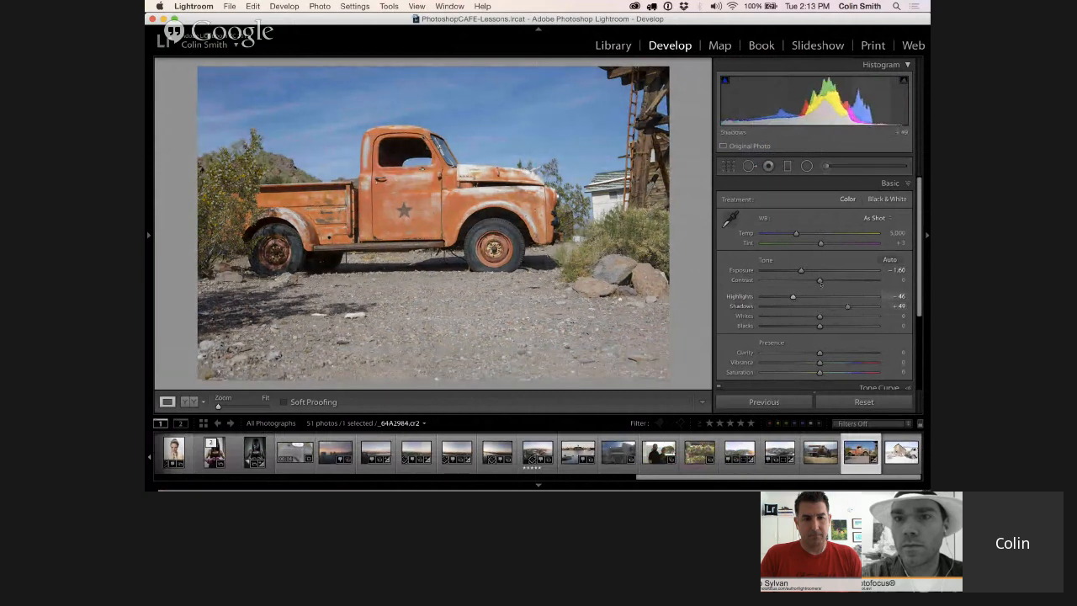
left_click_drag(802, 270, 804, 271)
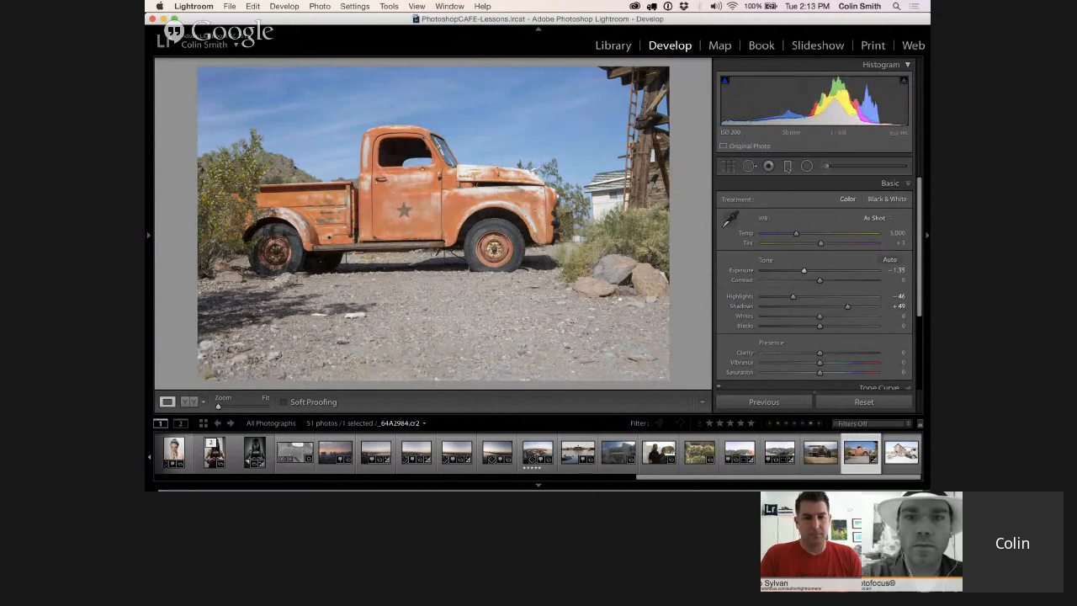
Add a horizontal graduated filter across the sky with Exposure 1.12 and position it at the truck's roofline
key("m")
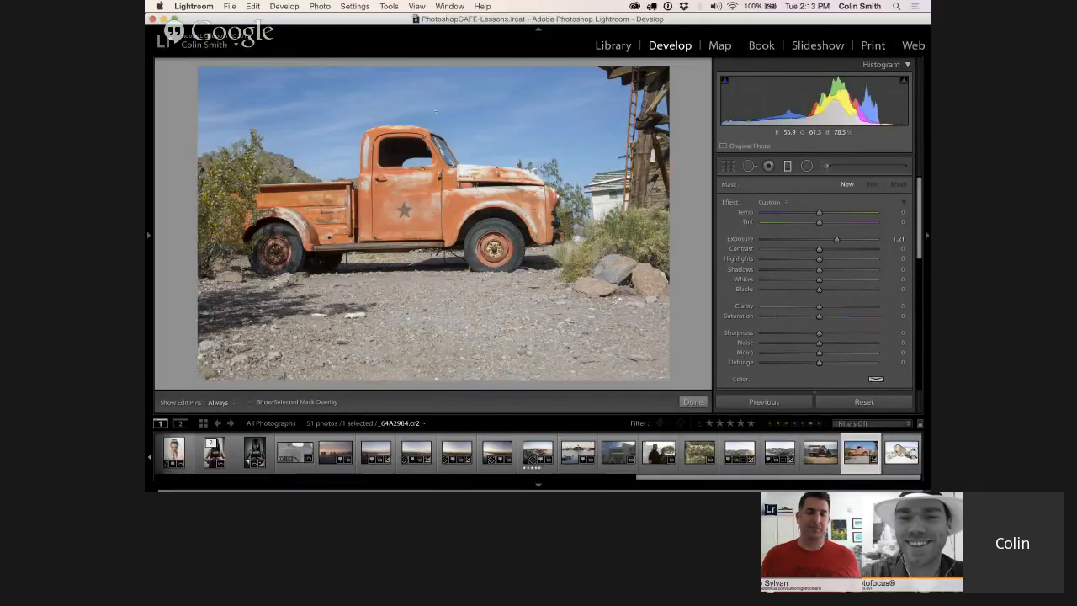
left_click_drag(436, 111, 436, 188)
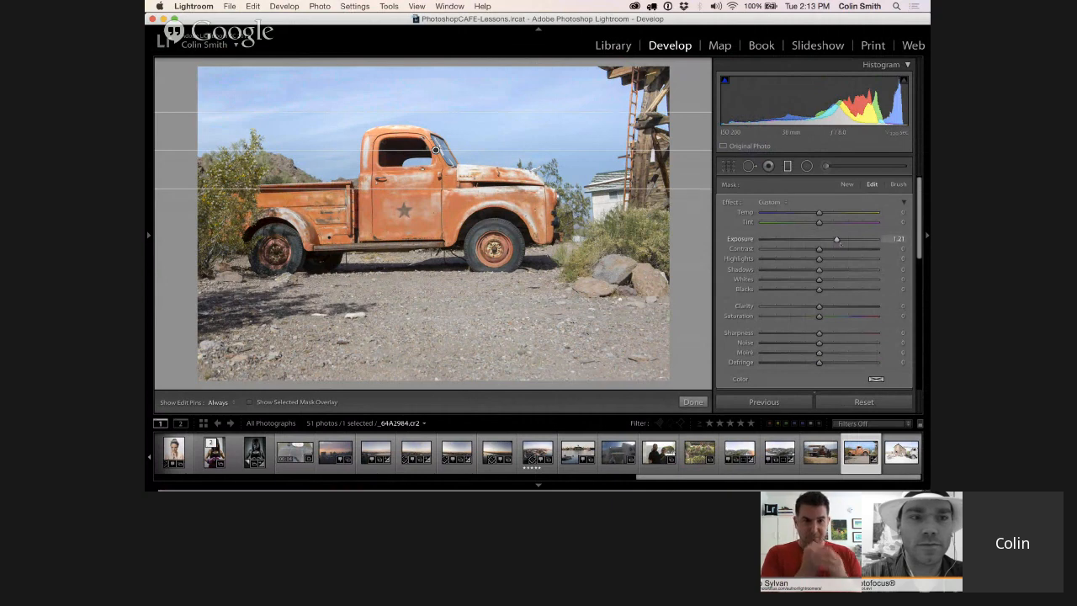
left_click_drag(835, 238, 834, 239)
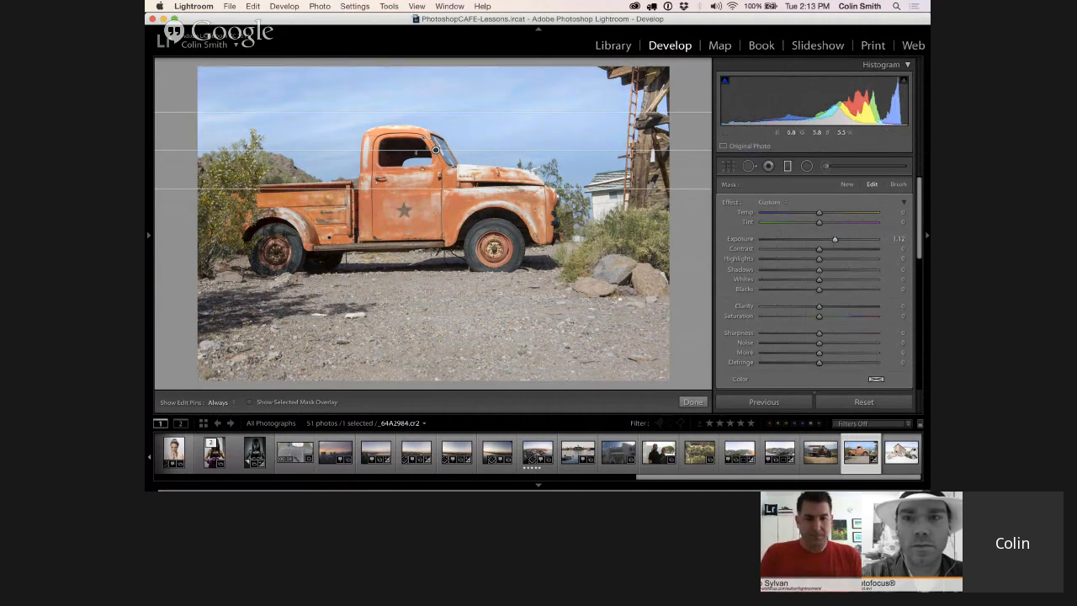
left_click_drag(435, 149, 437, 131)
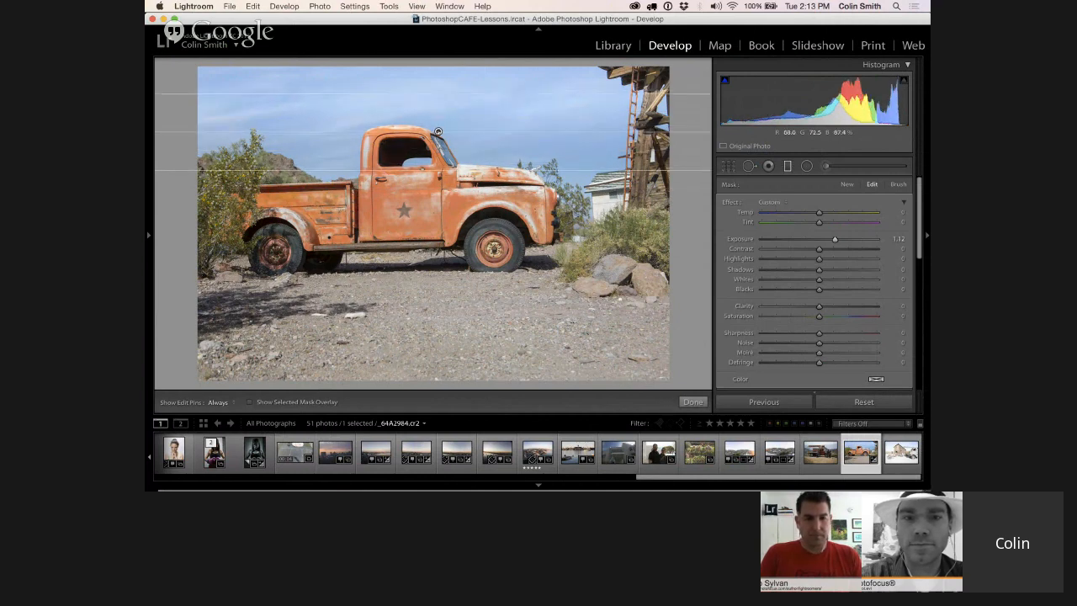
Switch the graduated filter's mask to brush editing and set the brush density to 100
mouse_move(437, 131)
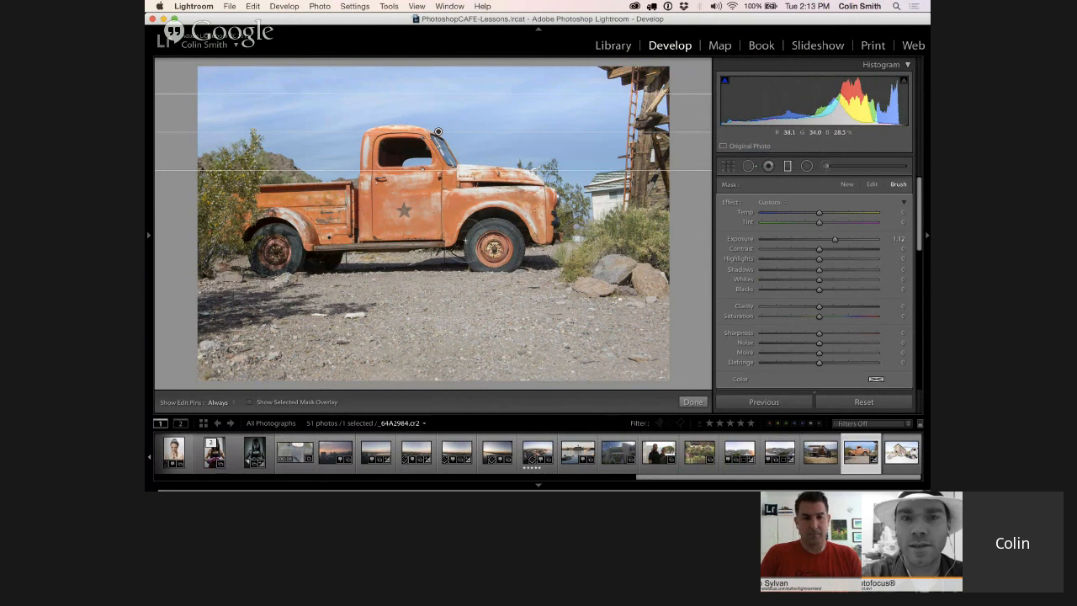
key("alt")
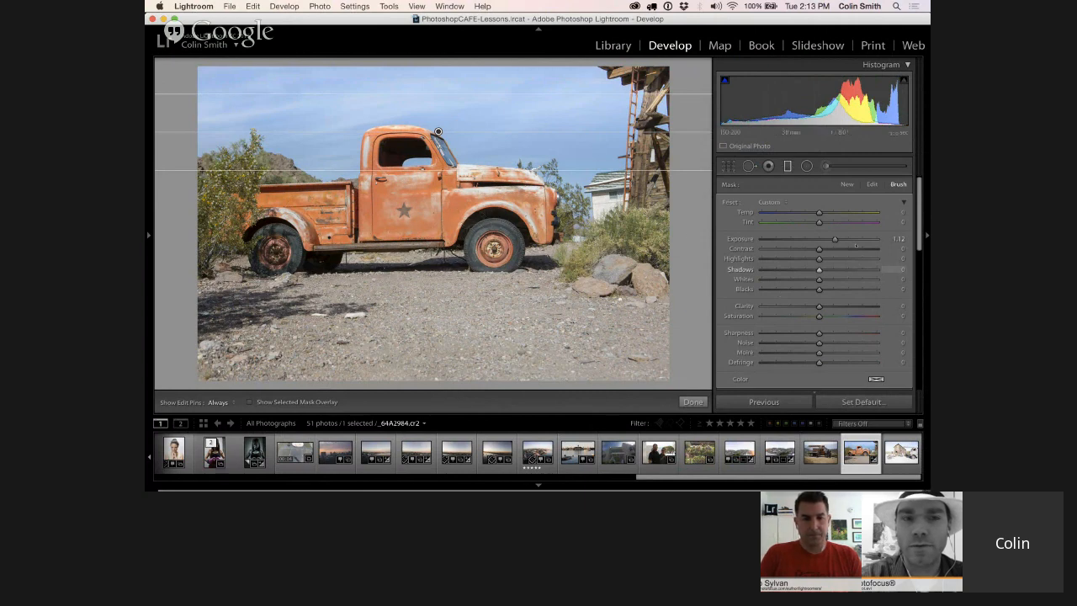
scroll(813, 282, "down", 6)
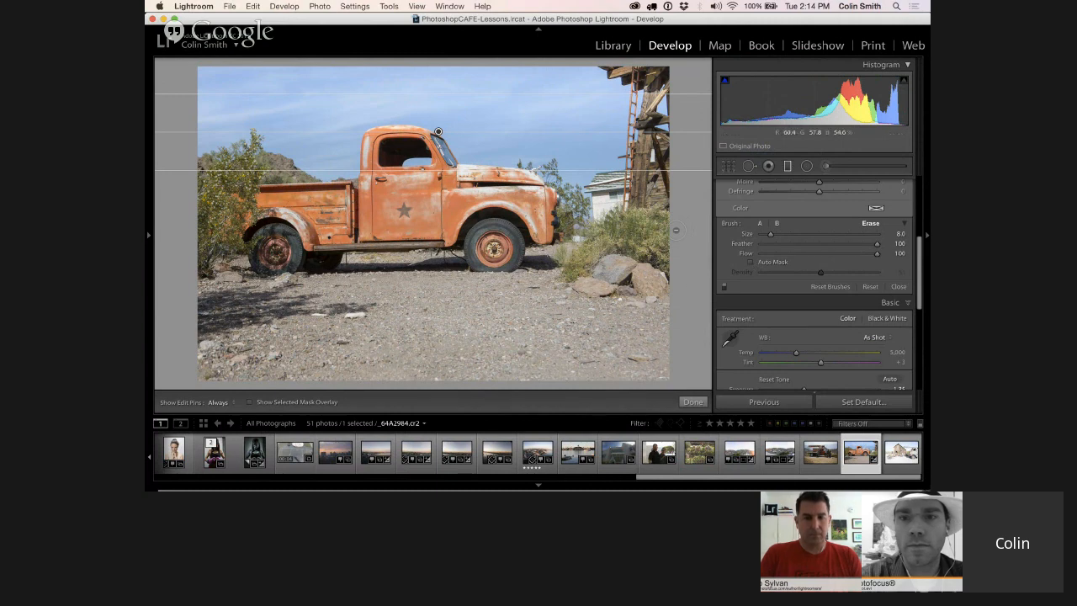
key("h")
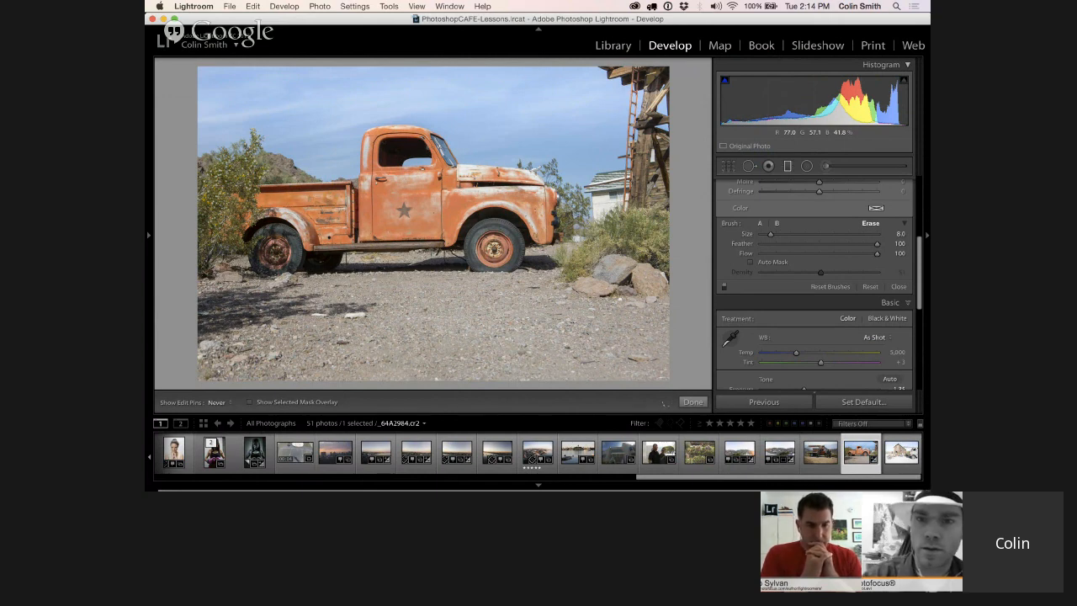
key("h")
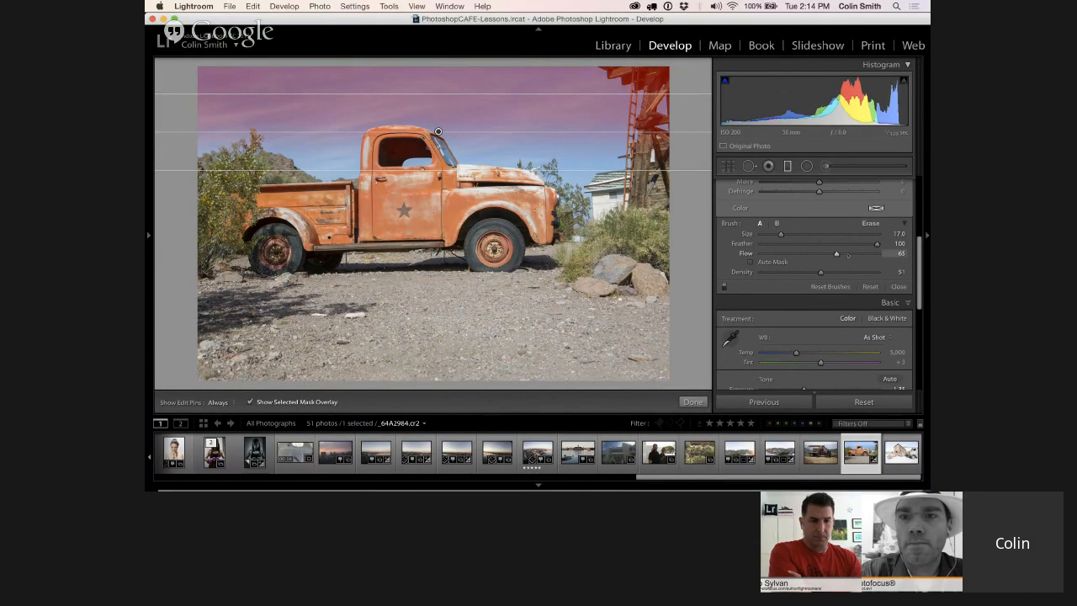
left_click_drag(847, 255, 883, 253)
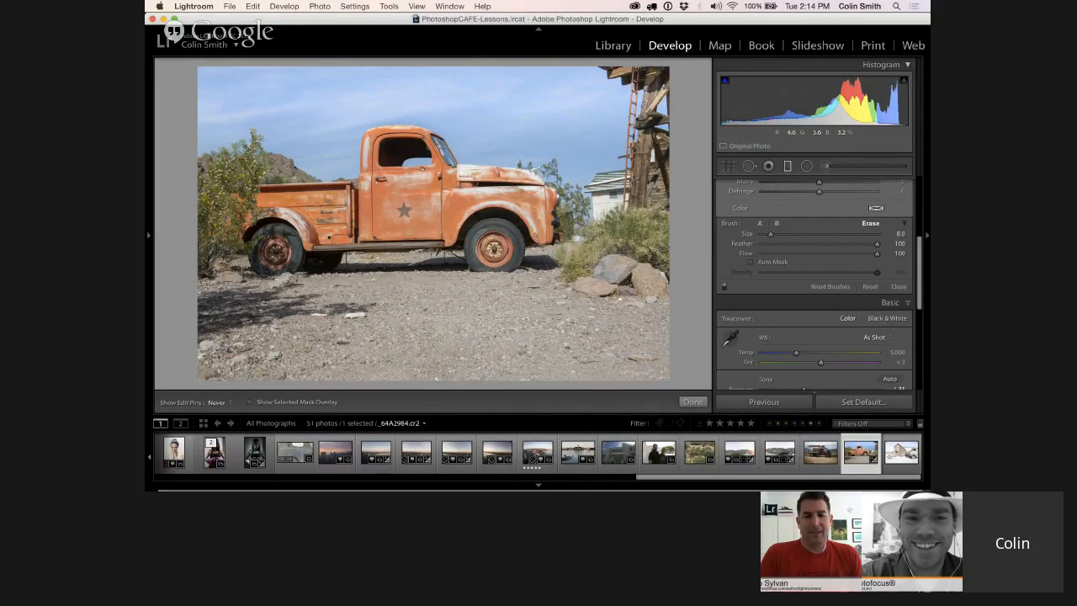
key("h")
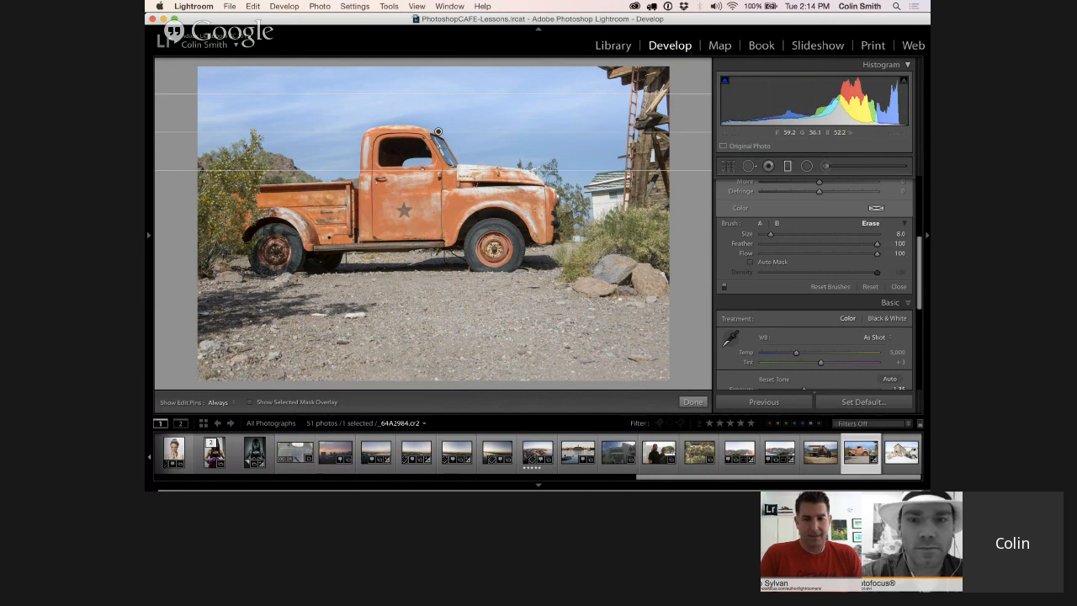
key("alt")
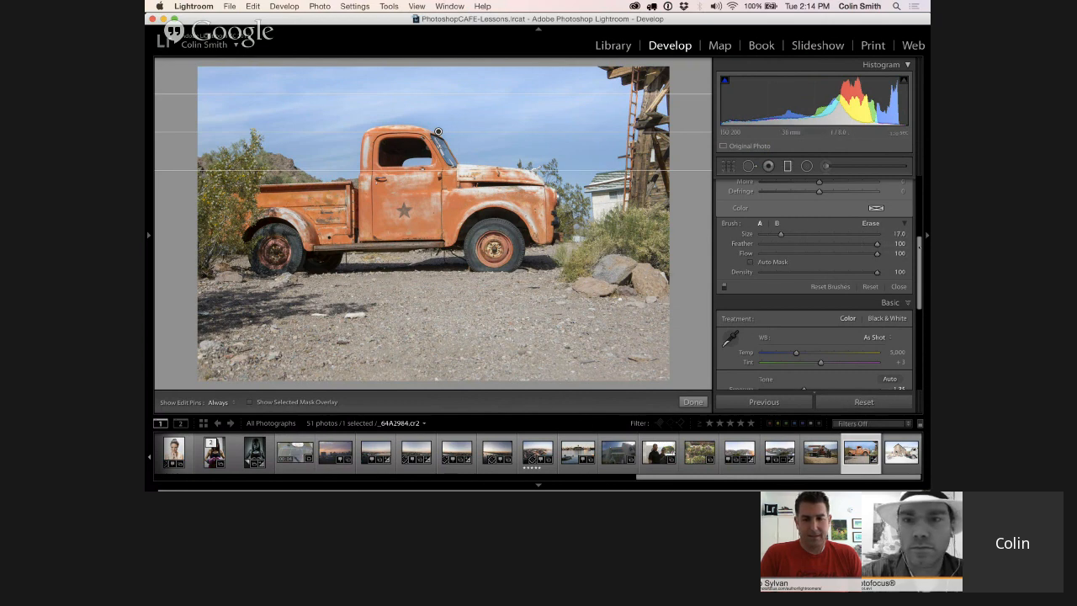
Set the graduated filter's Exposure to 1.61 and shift it slightly lower, to the truck's windshield
scroll(834, 251, "up", 5)
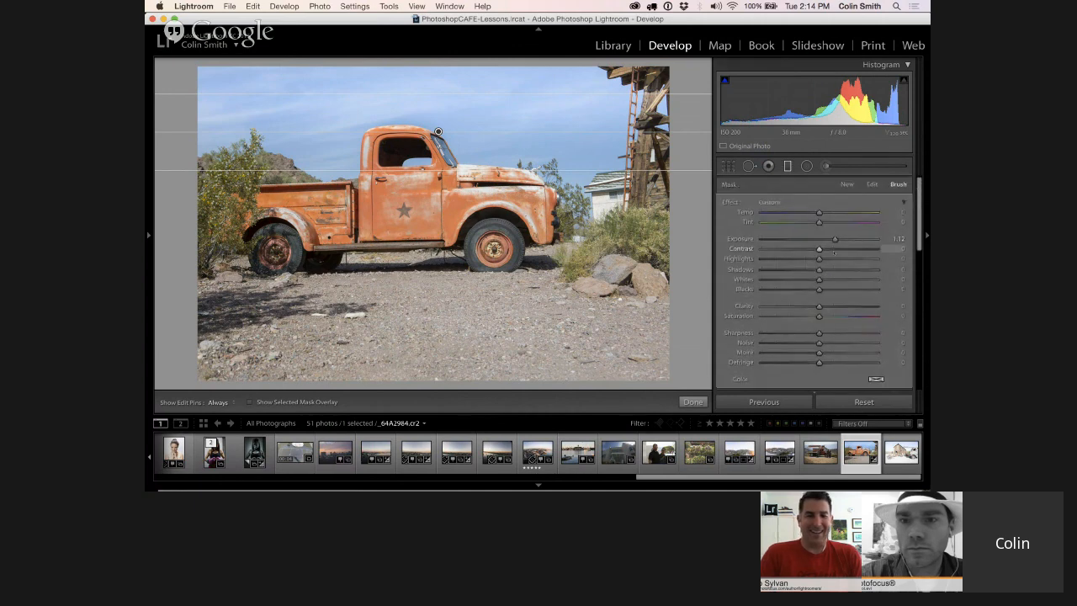
left_click_drag(836, 239, 845, 239)
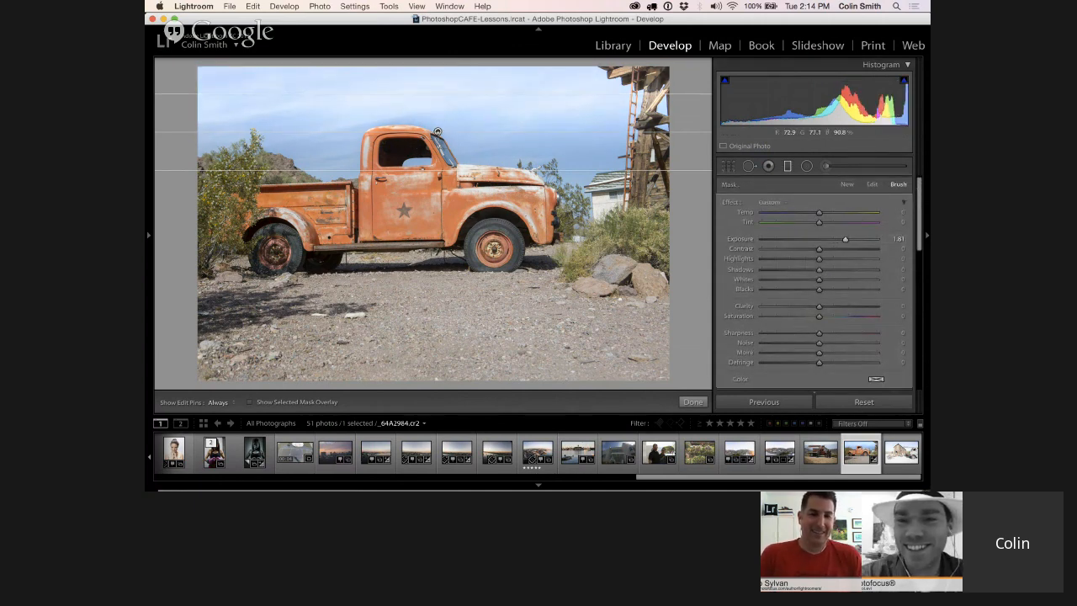
left_click_drag(436, 132, 442, 144)
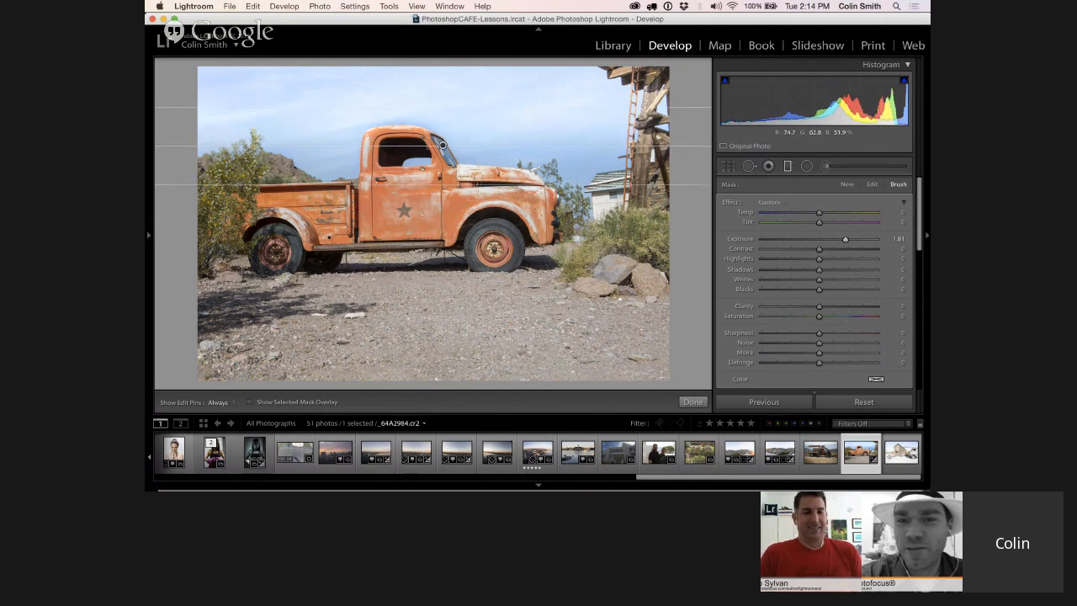
key("alt")
key("h")
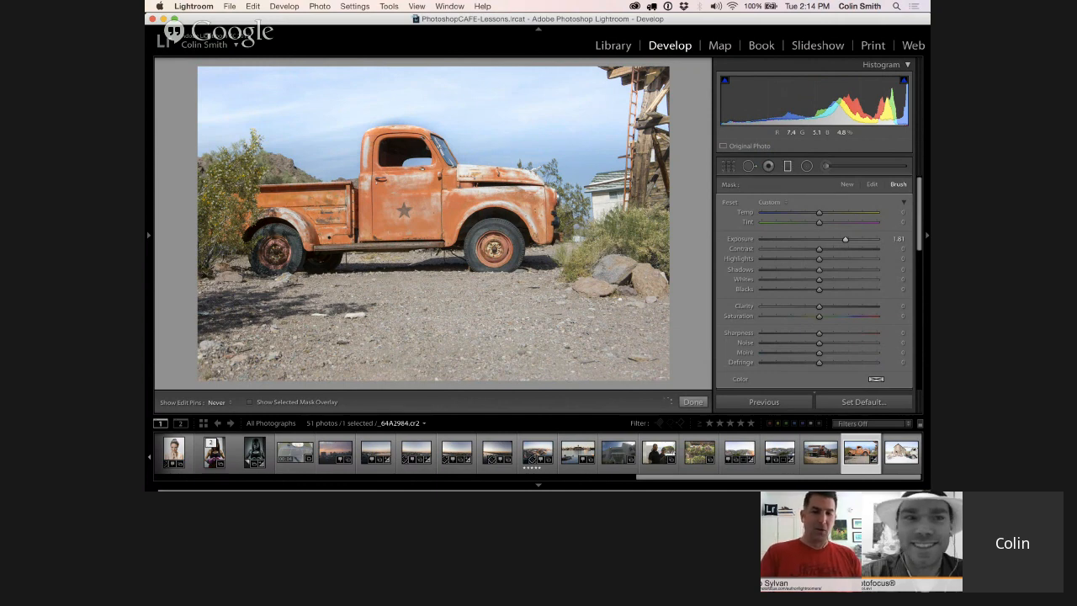
key("h")
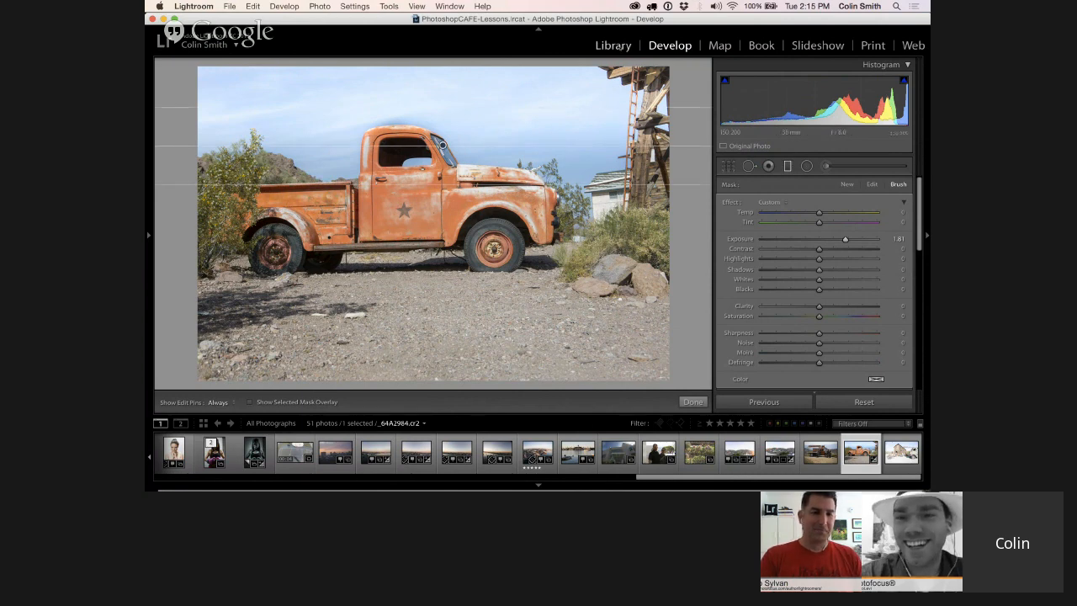
Open the overexposed barn and old truck photo for developing and set its Exposure to -1.10
left_click(616, 46)
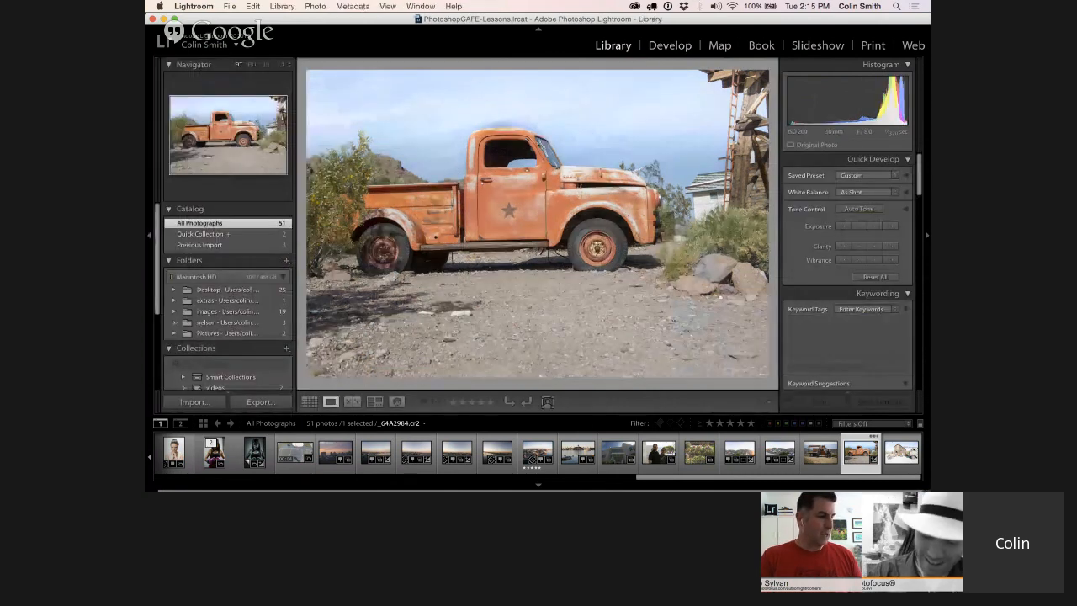
key("g")
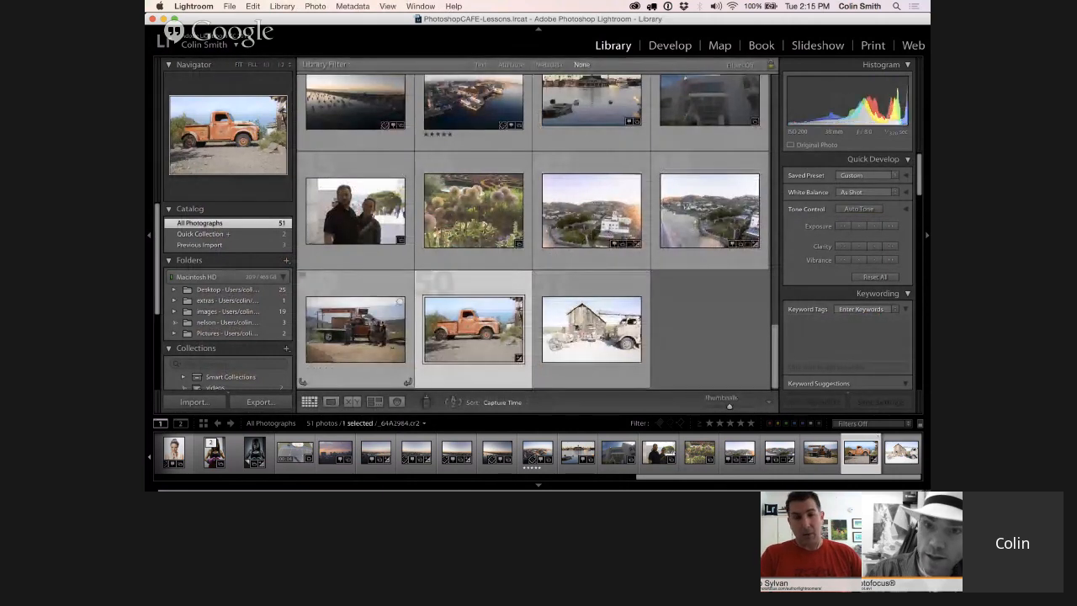
double_click(592, 329)
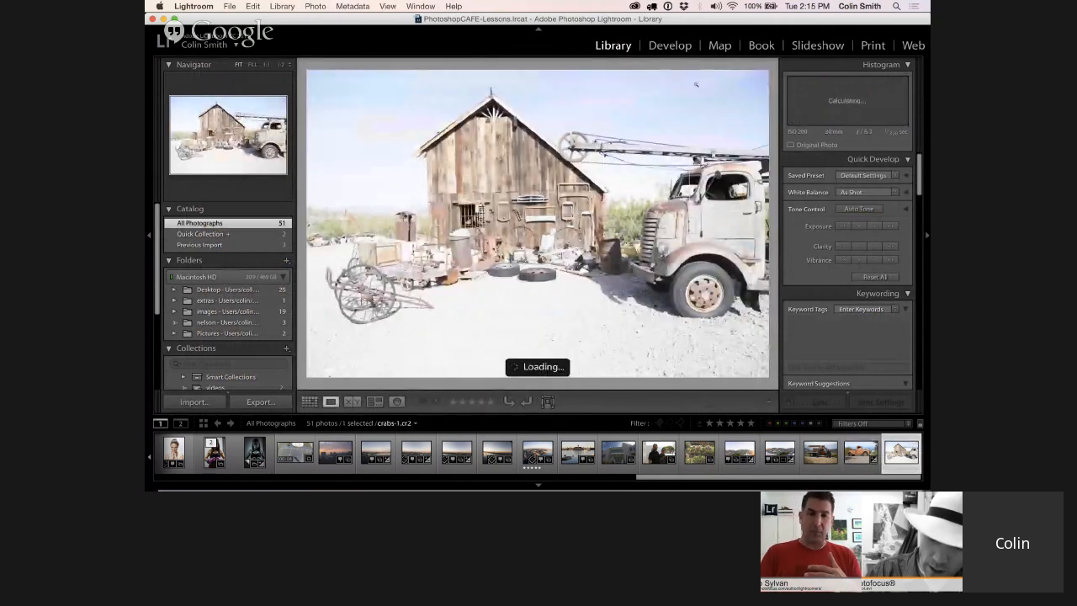
left_click(670, 46)
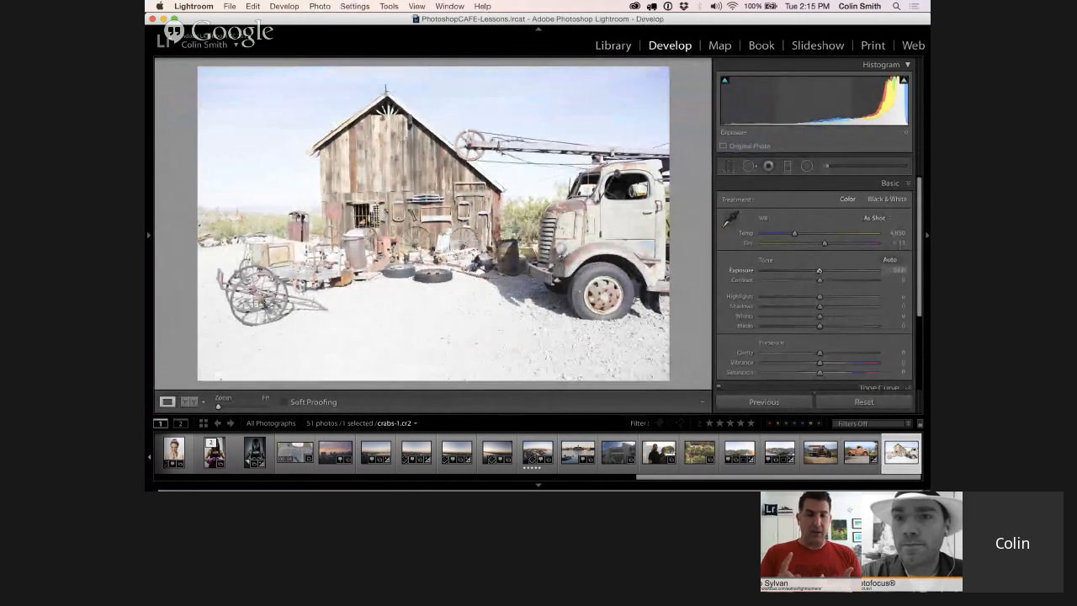
left_click_drag(818, 270, 806, 271)
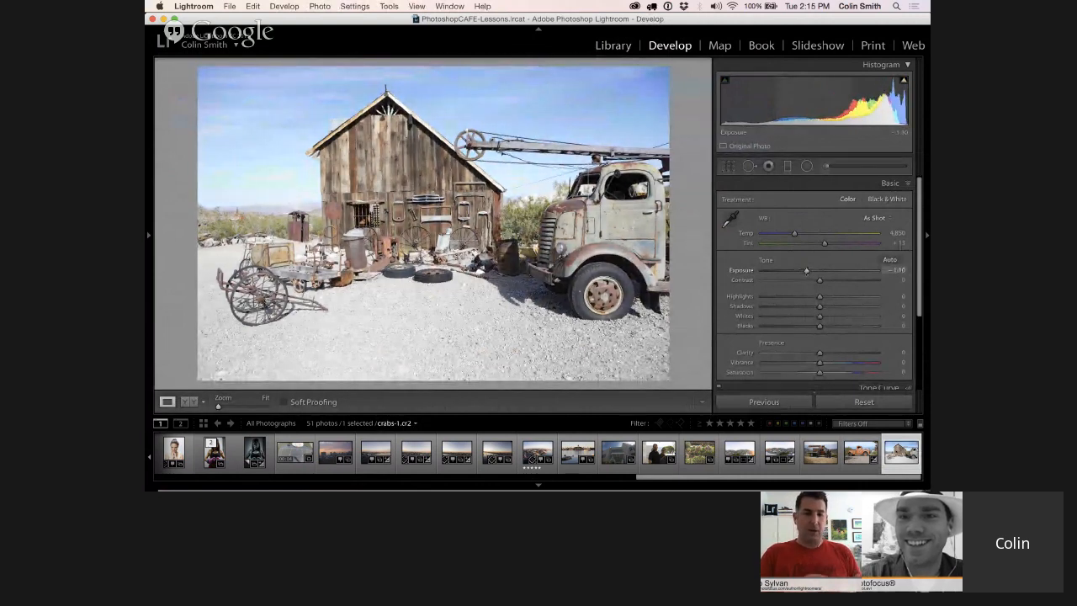
Add a horizontal graduated filter from the sky down to the middle of the barn and reset its effect settings
left_click(787, 165)
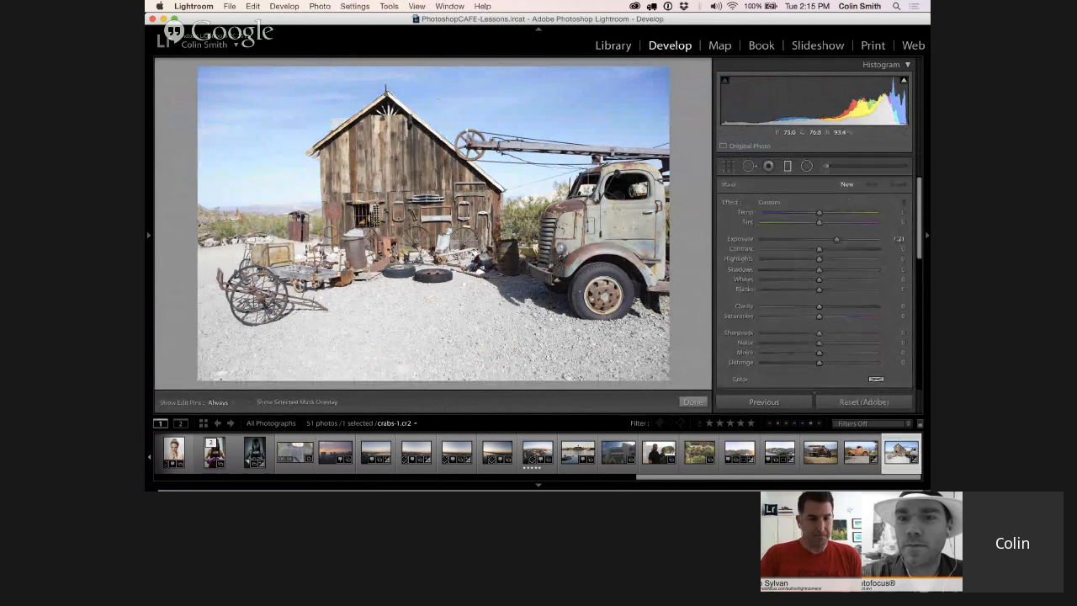
left_click_drag(438, 99, 437, 186)
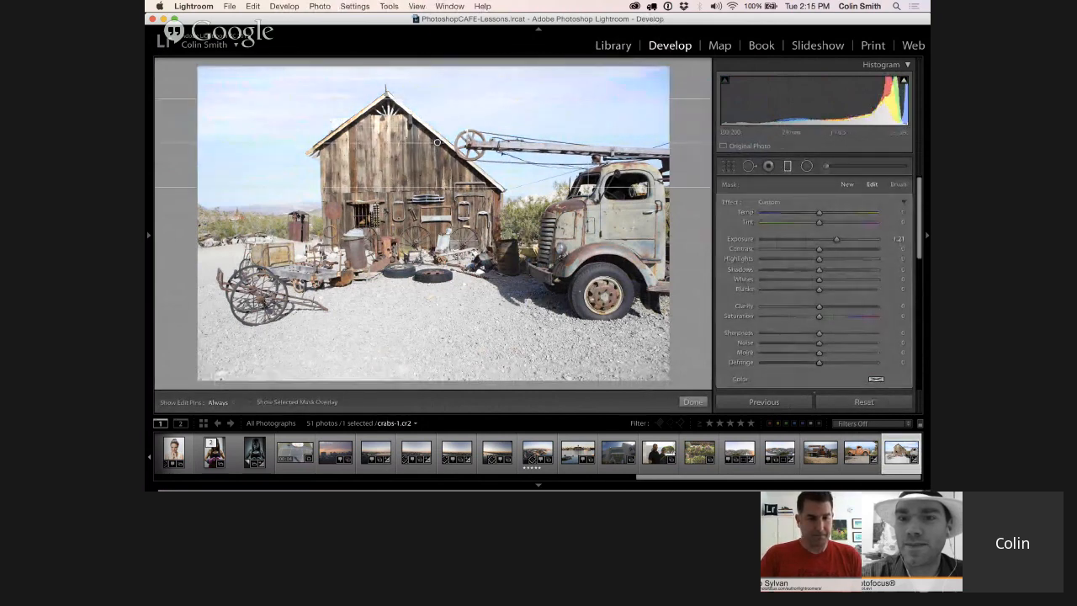
double_click(727, 203)
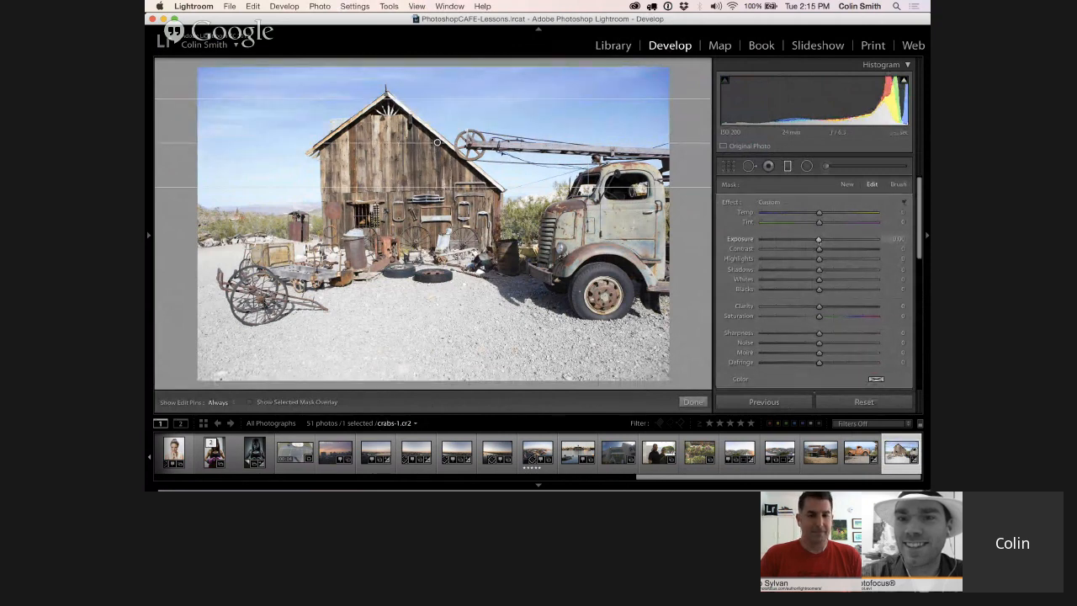
Set the barn photo's graduated filter Exposure to -1.49 and move the filter lower across the barn wall
left_click_drag(818, 239, 797, 240)
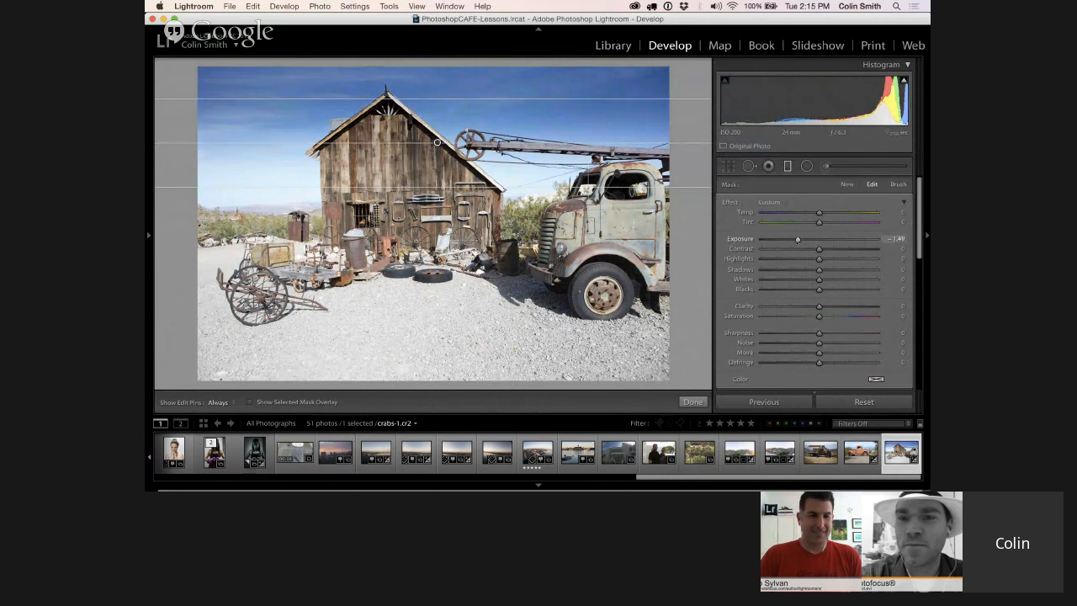
left_click_drag(437, 142, 436, 180)
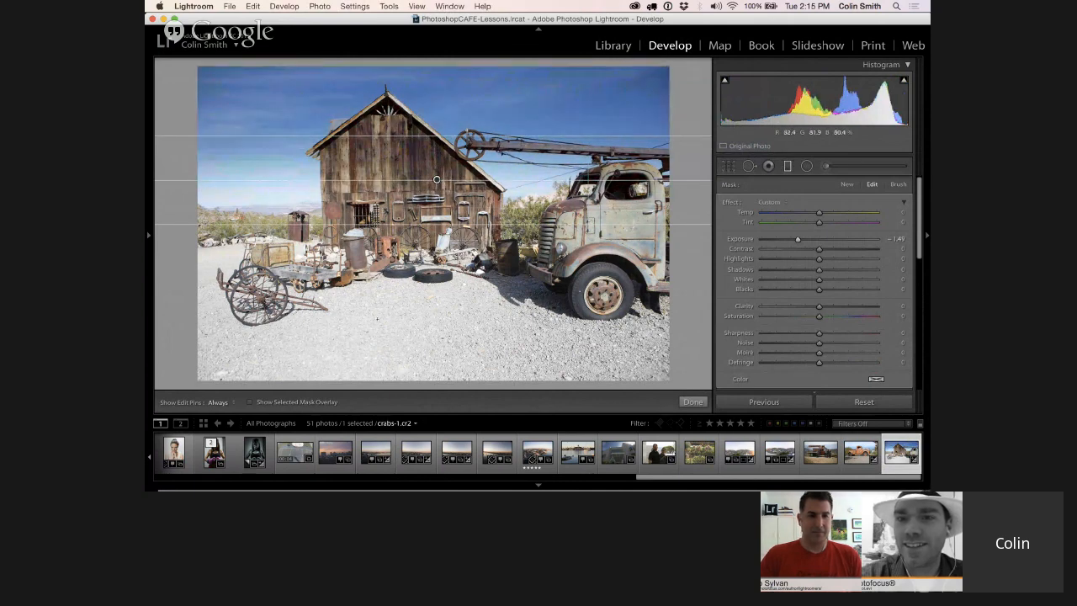
key("alt")
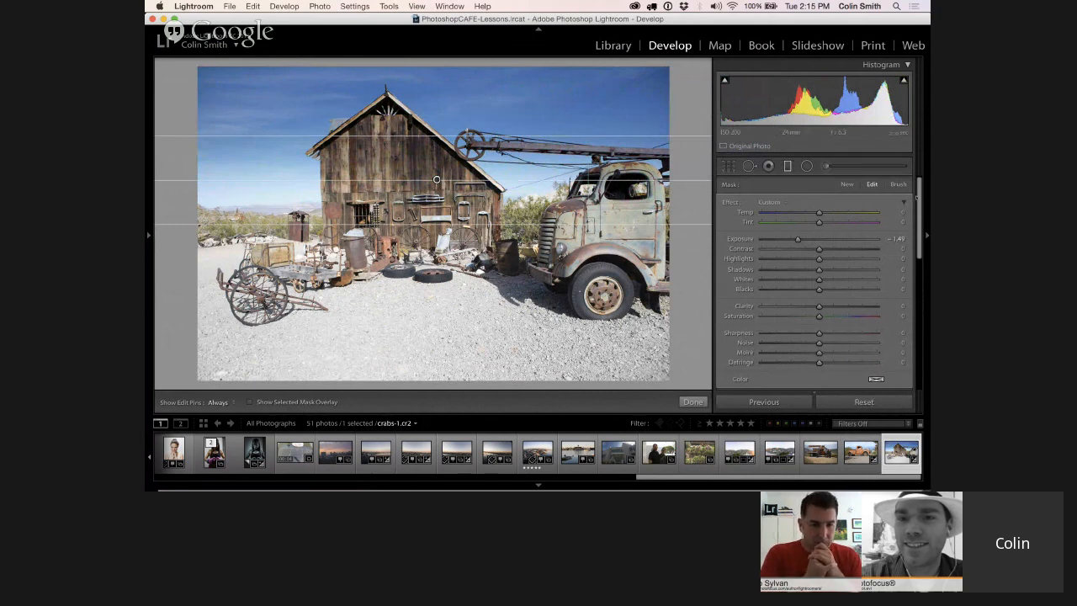
Erase the graduated filter's mask from the barn wall with the eraser brush at Size 8.0, Feather 100 and Flow 100
key("k")
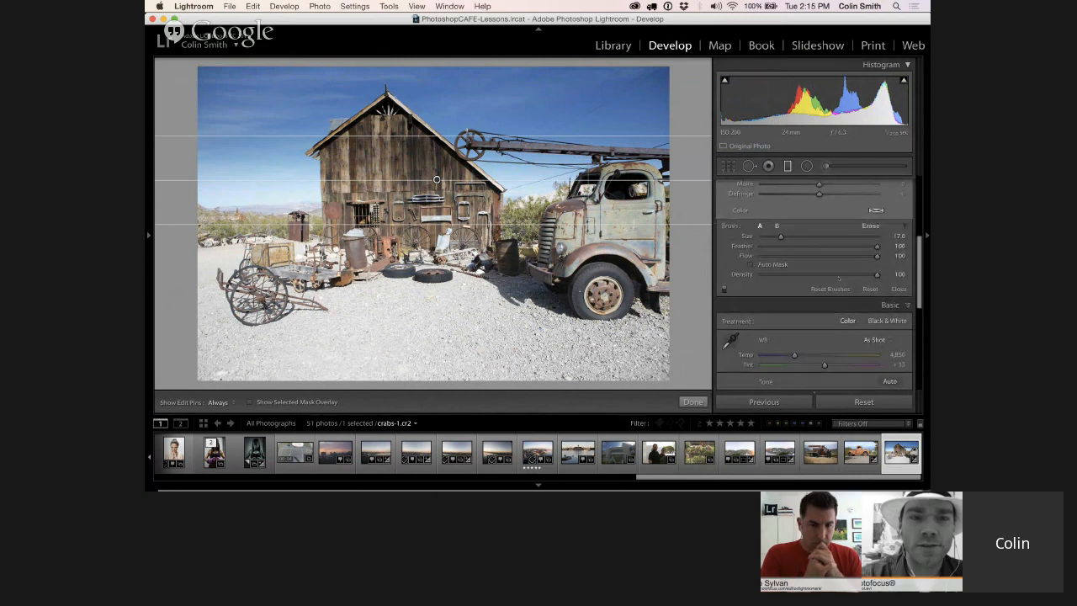
key("alt")
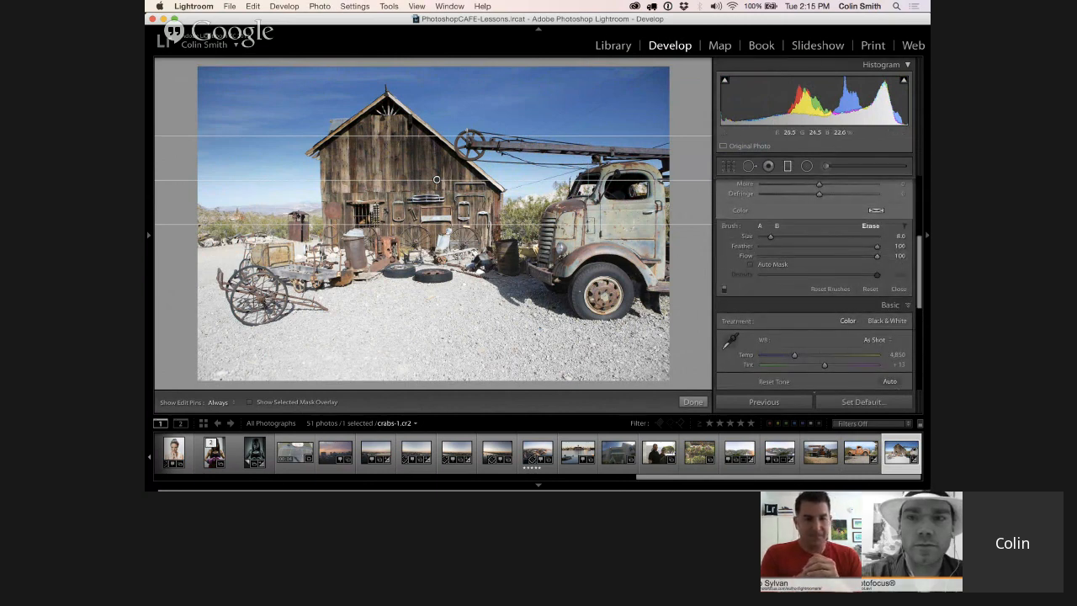
key("h")
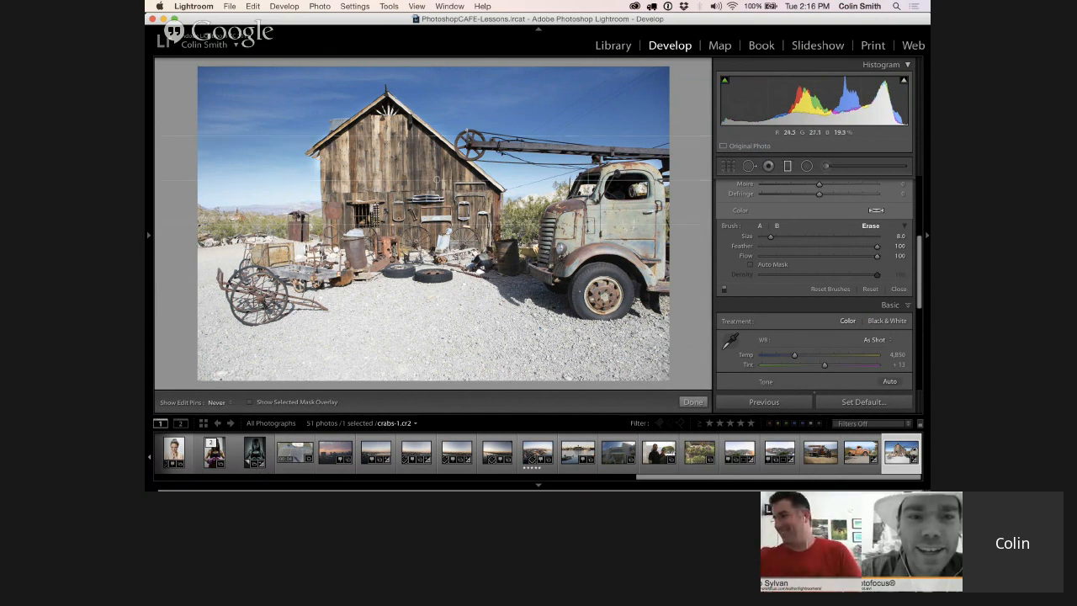
key("h")
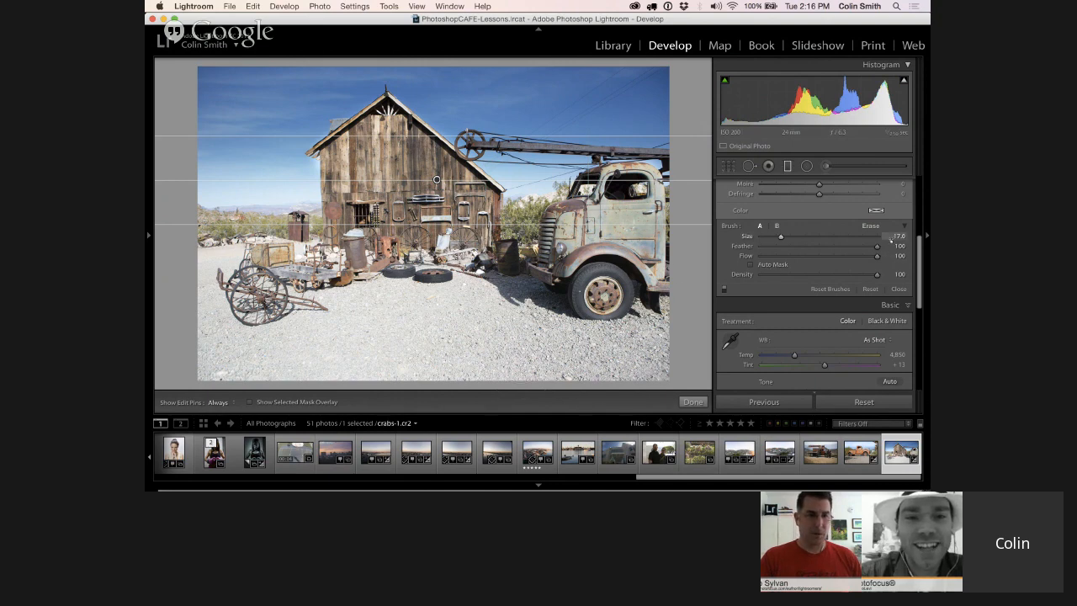
Try painting the filter mask onto the lower-left gravel with brush A at Flow 100, and undo the stroke
scroll(908, 252, "up", 2)
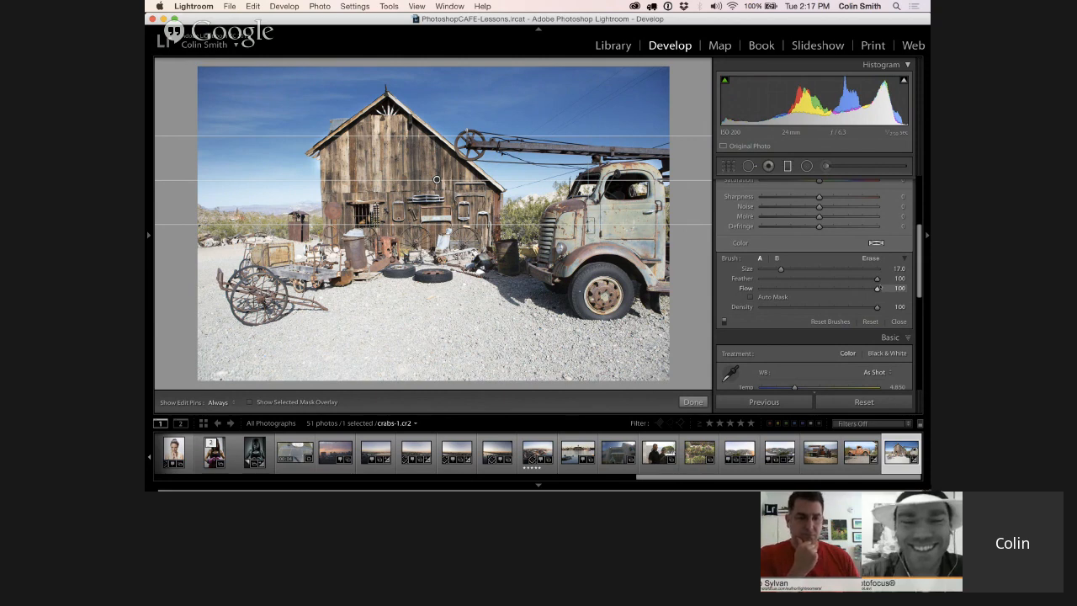
mouse_move(877, 288)
left_mouse_down()
mouse_move(789, 300)
mouse_move(762, 290)
mouse_move(791, 289)
mouse_move(775, 289)
left_mouse_up()
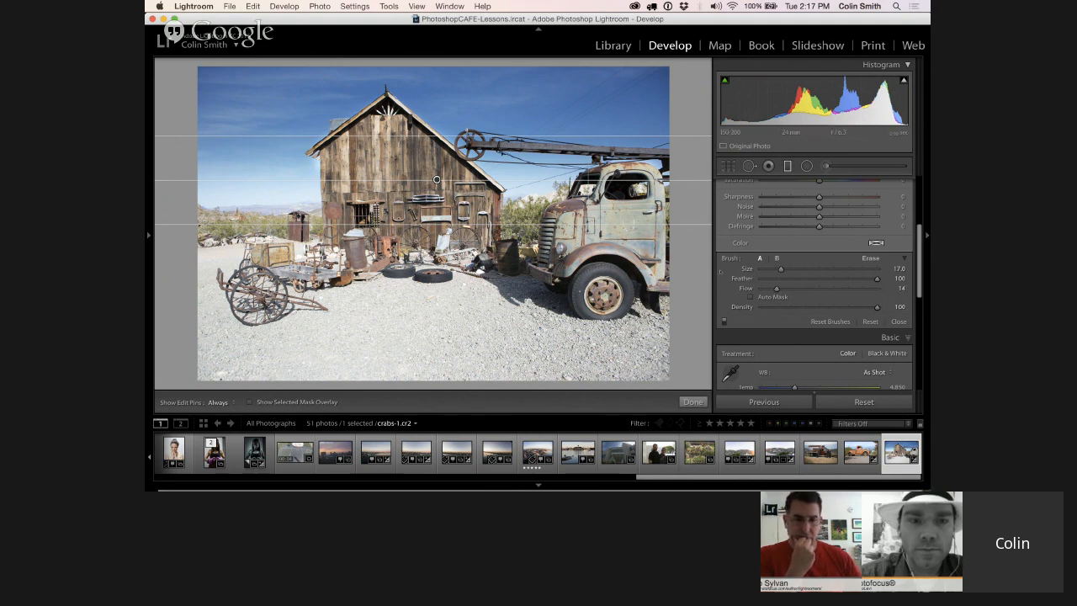
left_click_drag(776, 289, 878, 288)
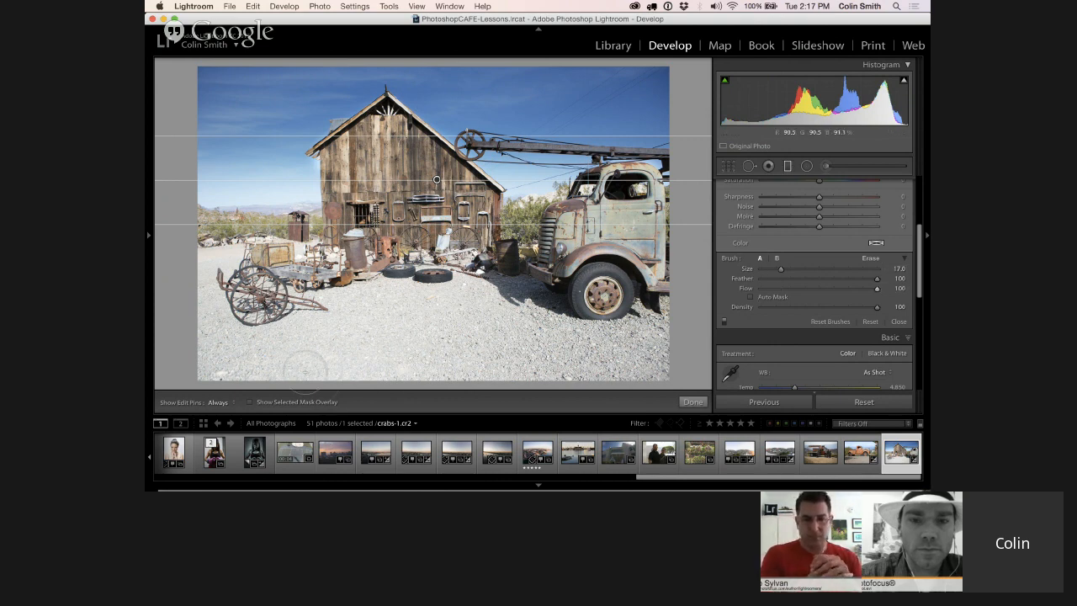
key("h")
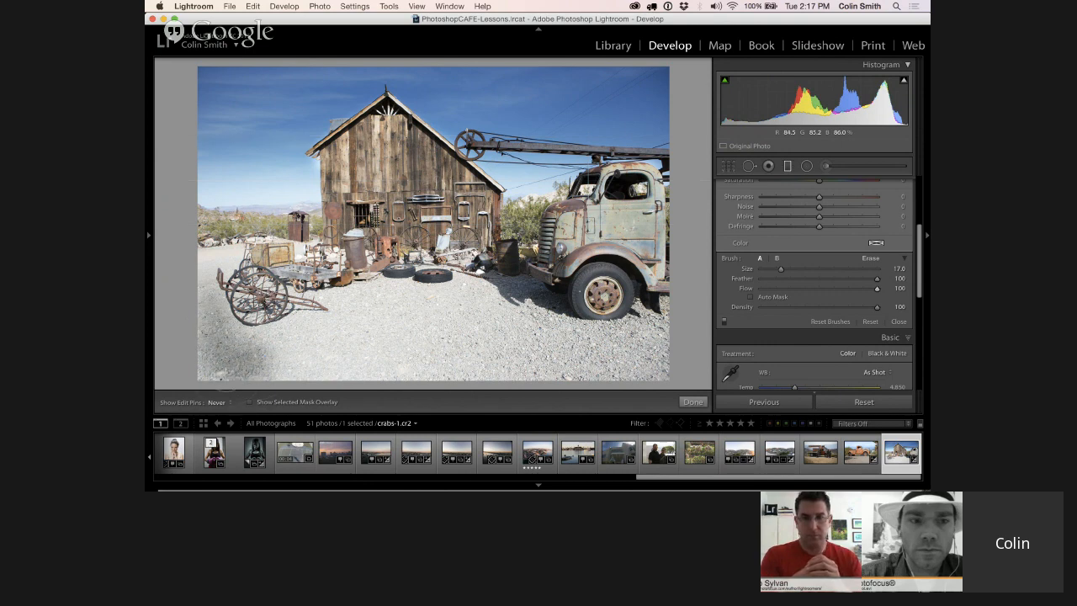
key("h")
key("super+z")
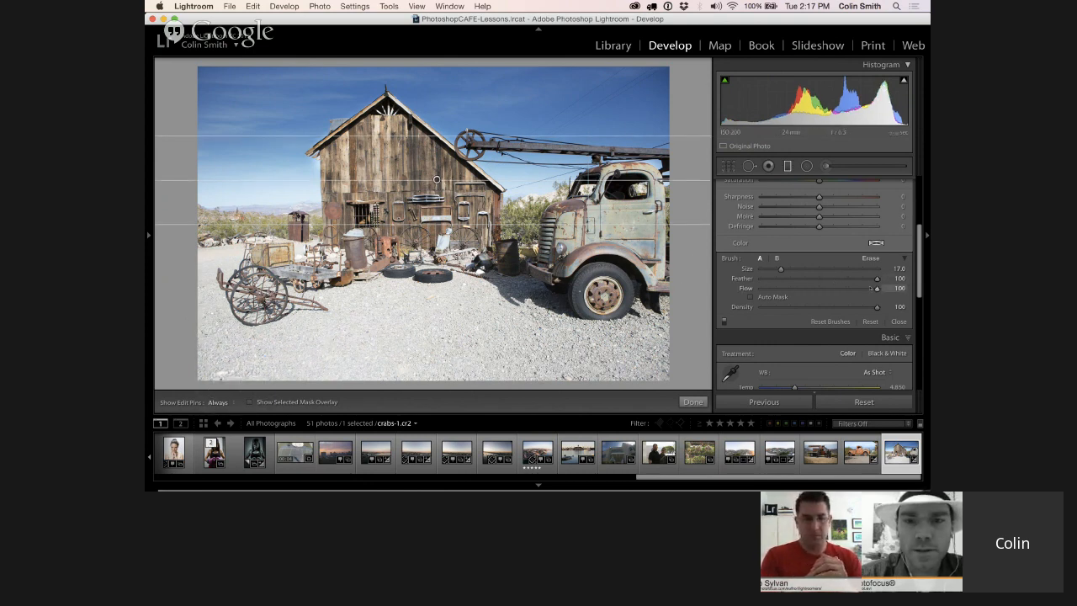
Set the mask brush's Flow to 10 and paint the filter effect over the bright gravel in the foreground
left_click_drag(876, 289, 782, 307)
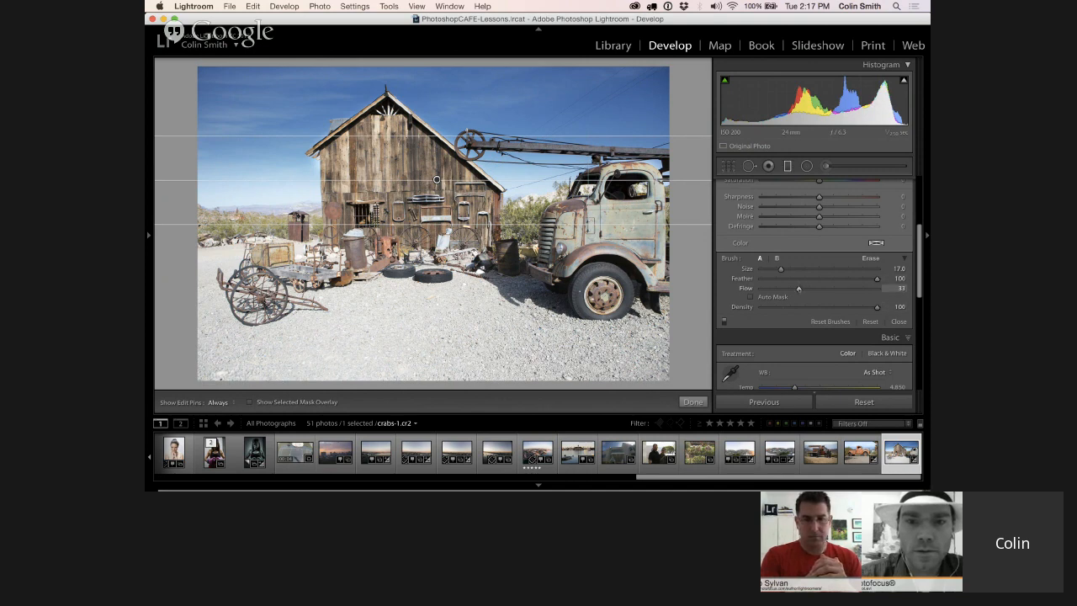
mouse_move(798, 289)
left_mouse_down()
mouse_move(760, 289)
mouse_move(771, 289)
left_mouse_up()
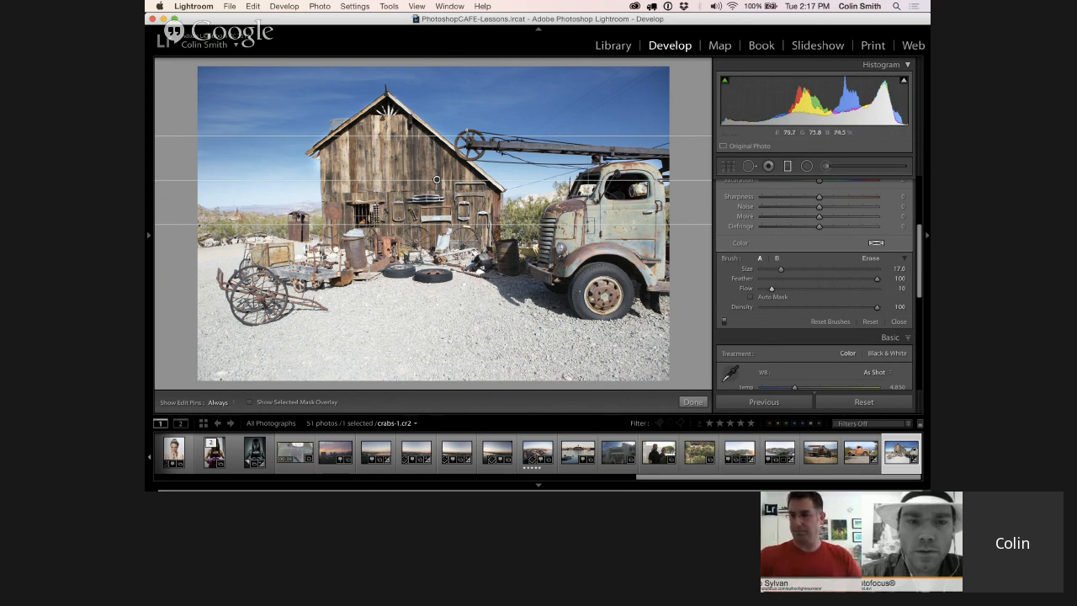
key("h")
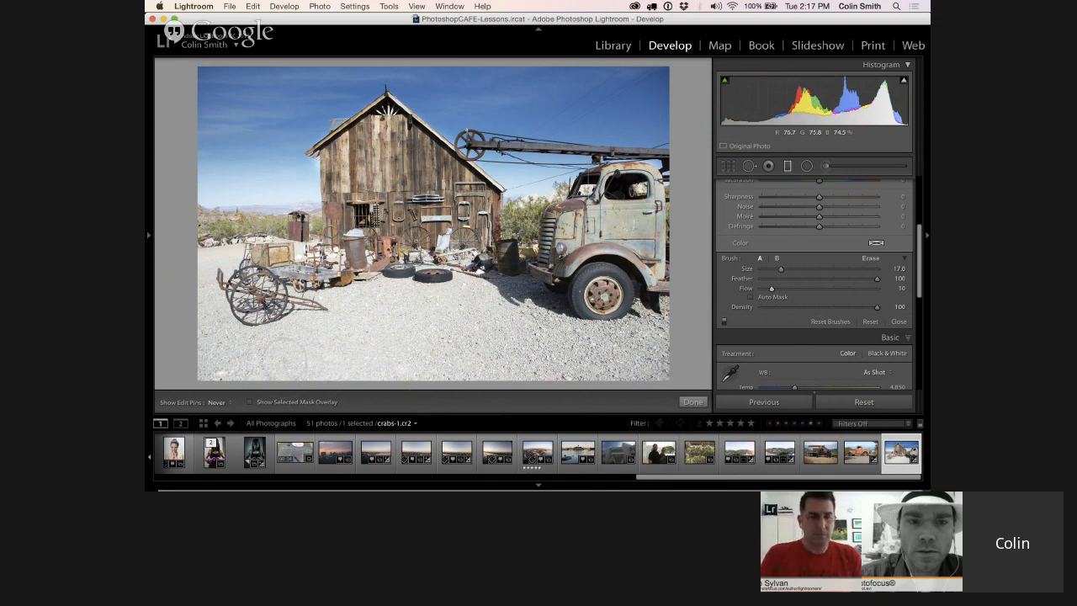
key("h")
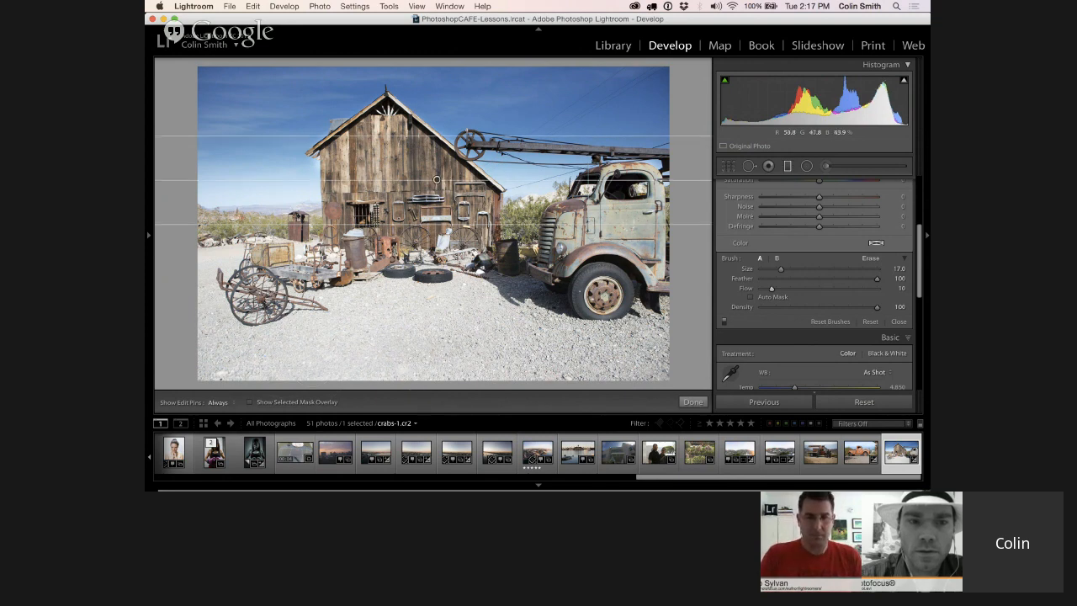
key("h")
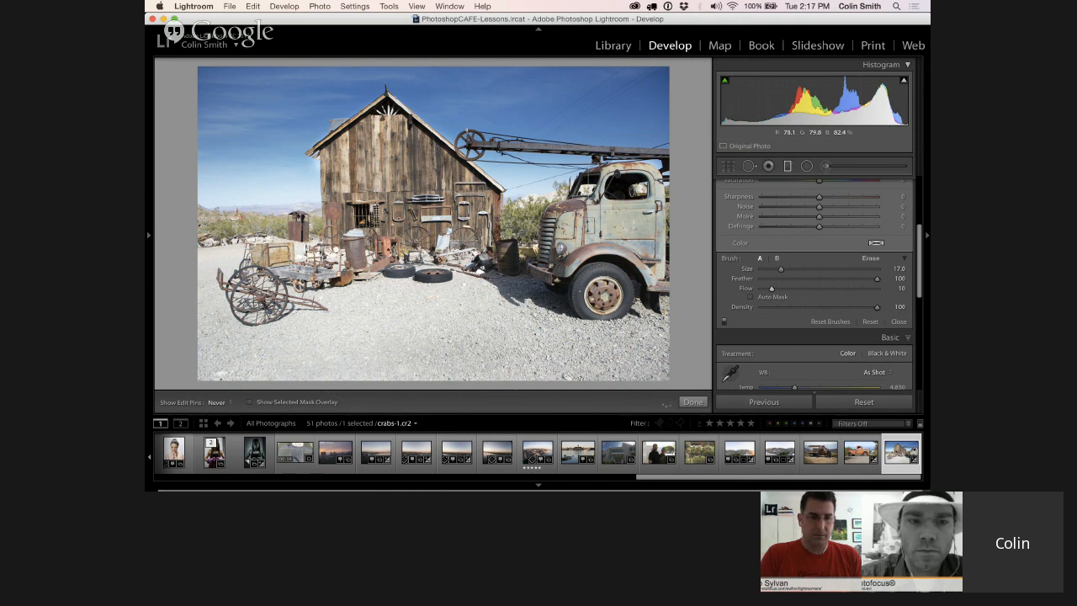
key("h")
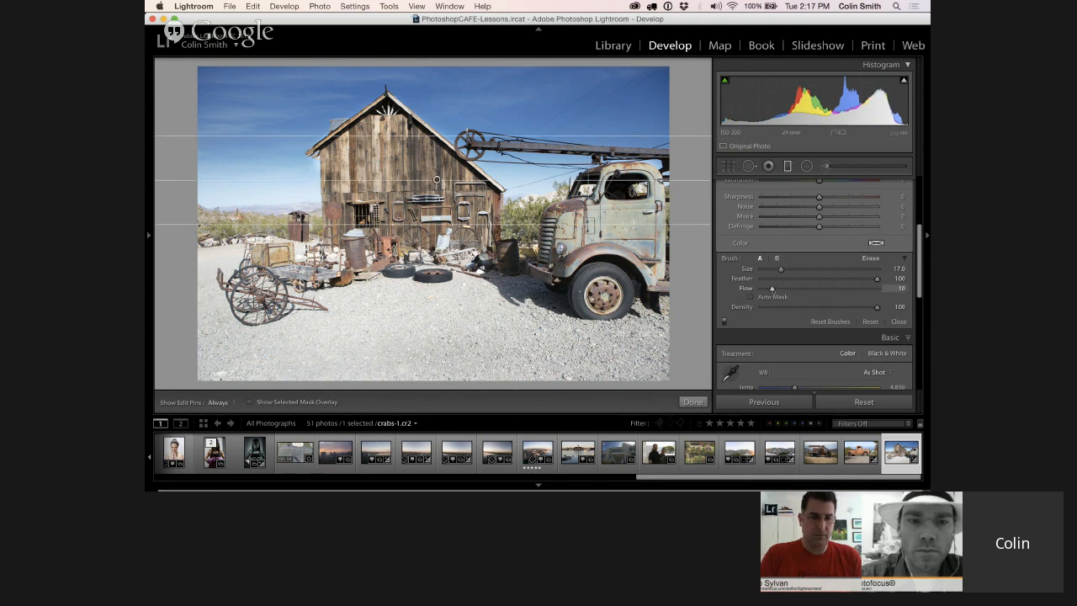
Raise the mask brush's Flow to 17 and paint over the foreground gravel again to darken it further
left_click_drag(771, 288, 779, 288)
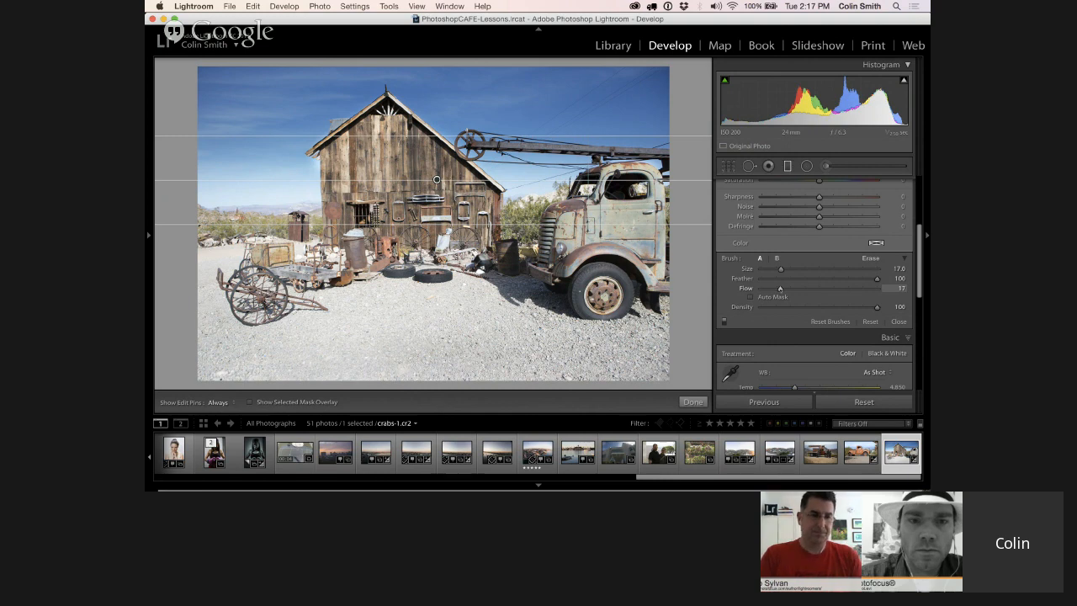
key("h")
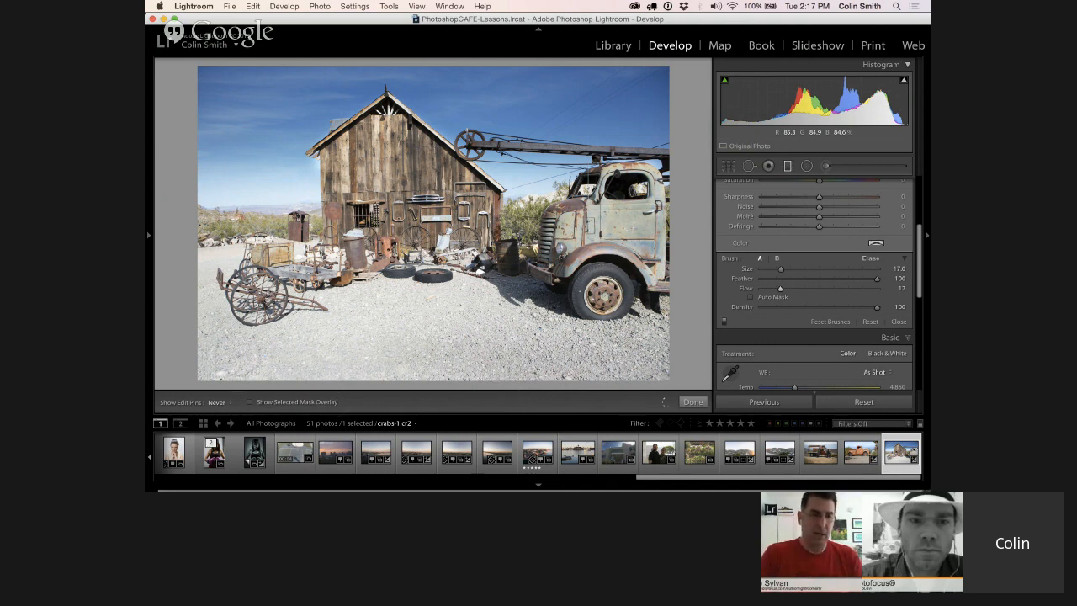
key("h")
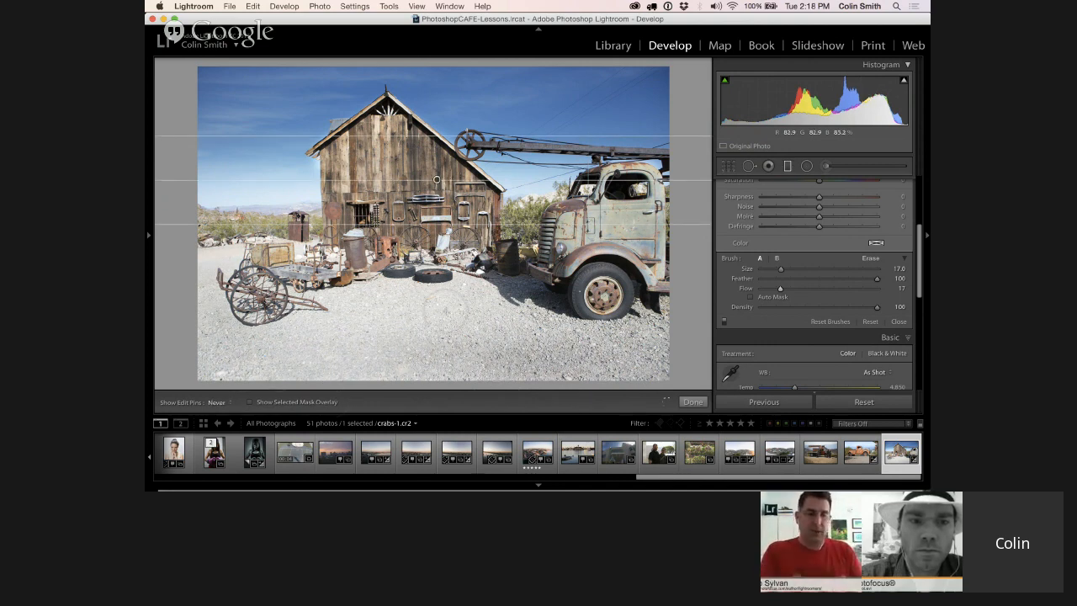
key("h")
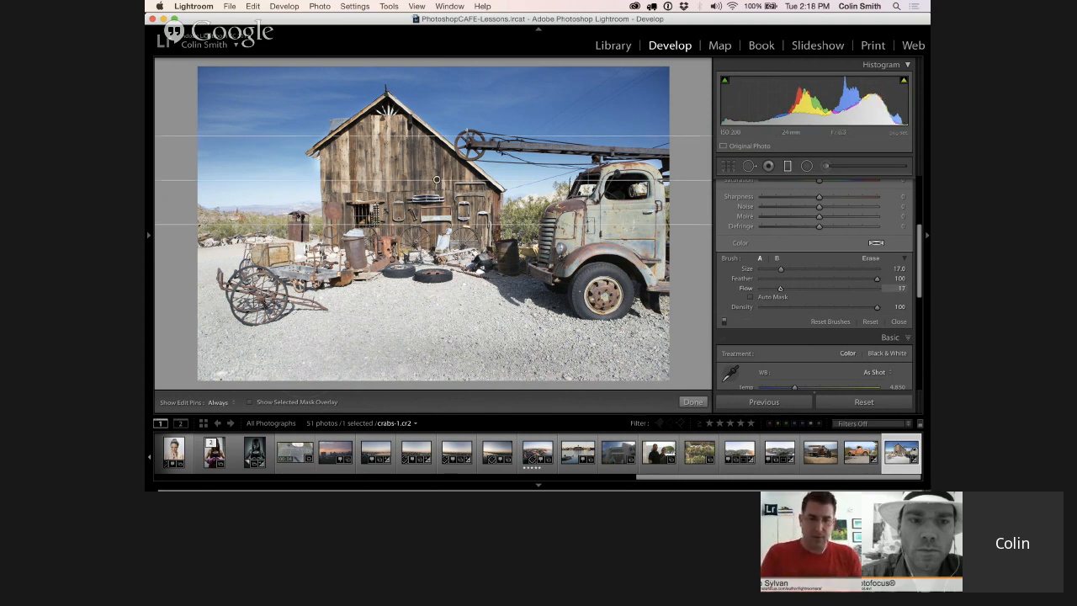
Raise the mask brush's Flow to 40, paint over the rest of the gravel, and check the coverage with the mask overlay
left_click_drag(780, 288, 806, 288)
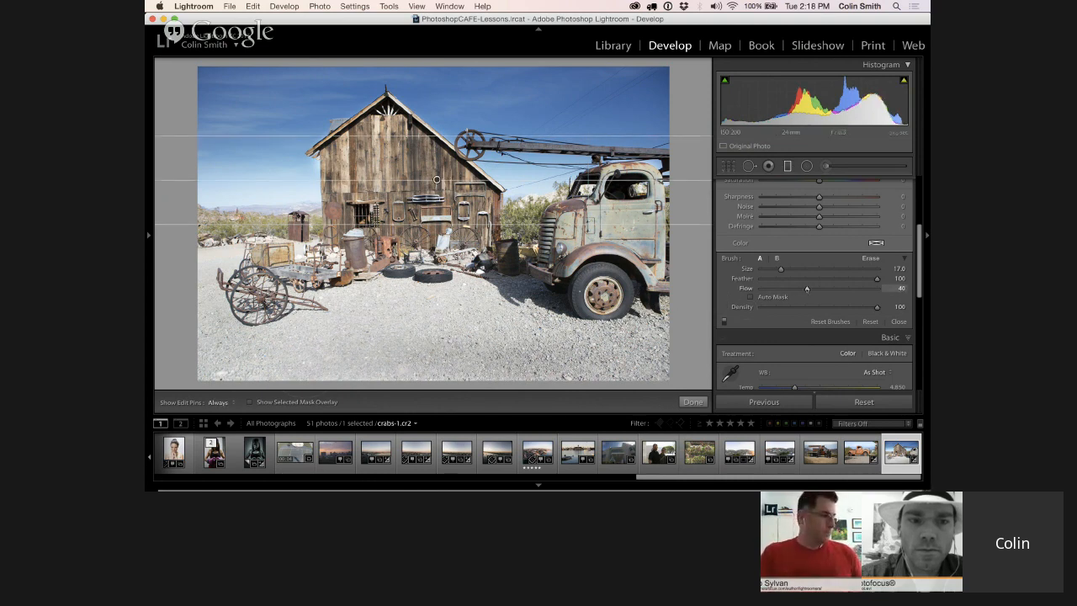
key("h")
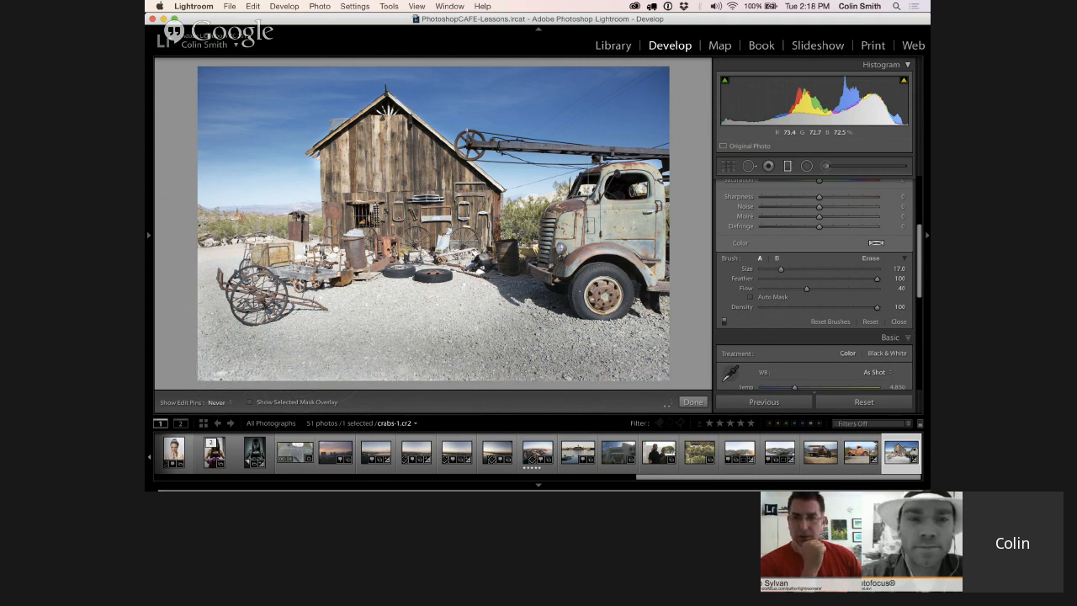
key("h")
key("h")
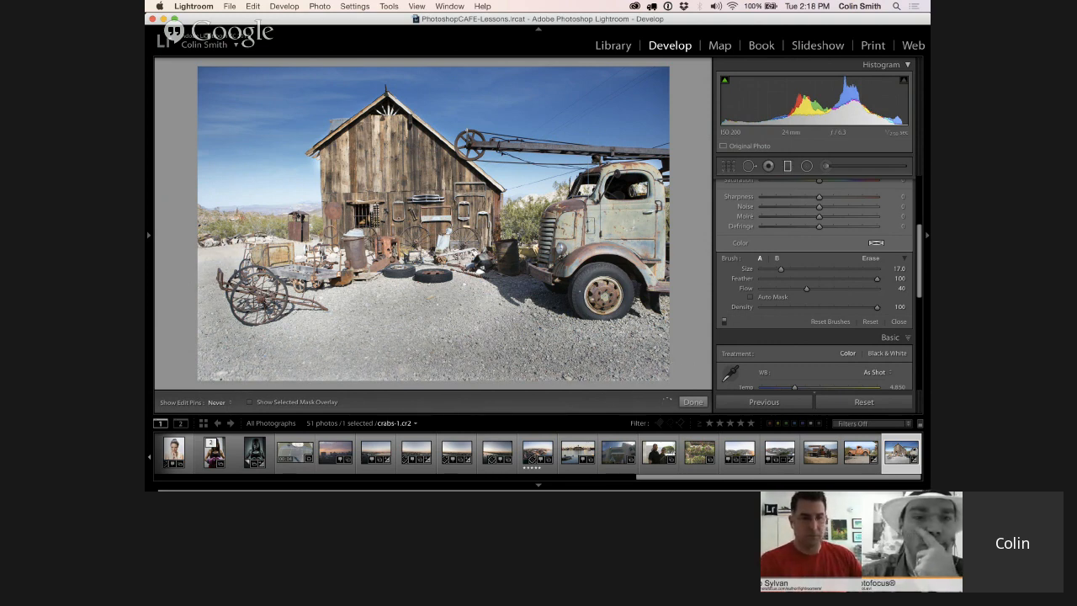
key("h")
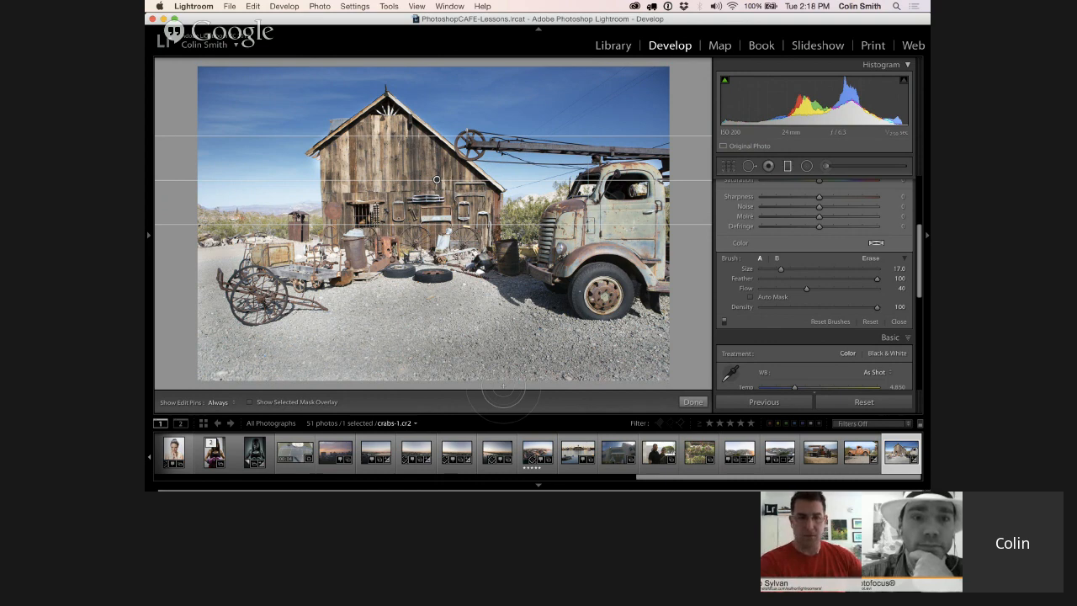
key("o")
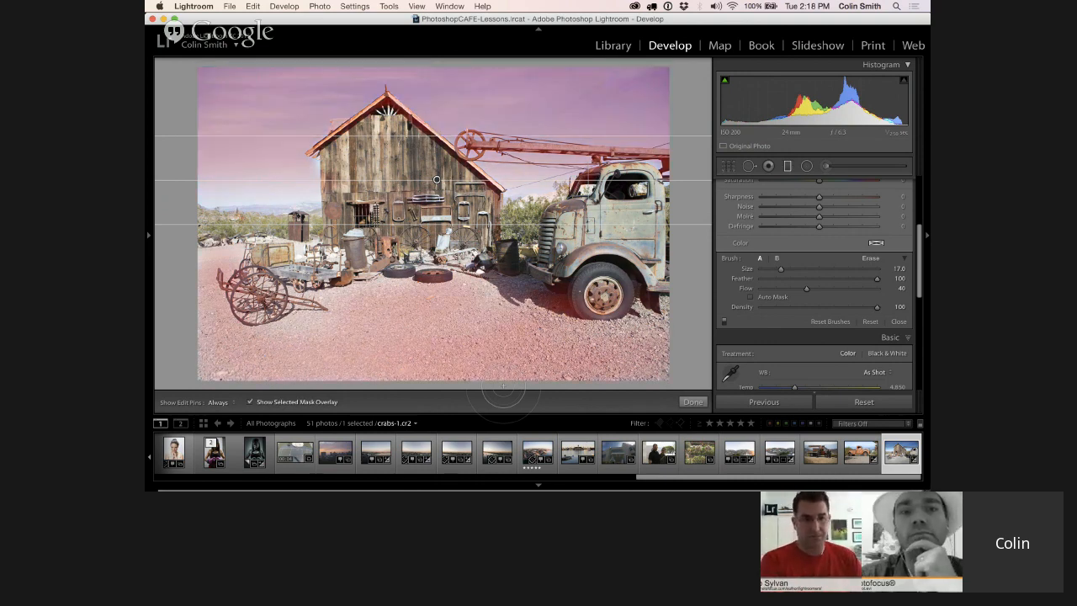
key("o")
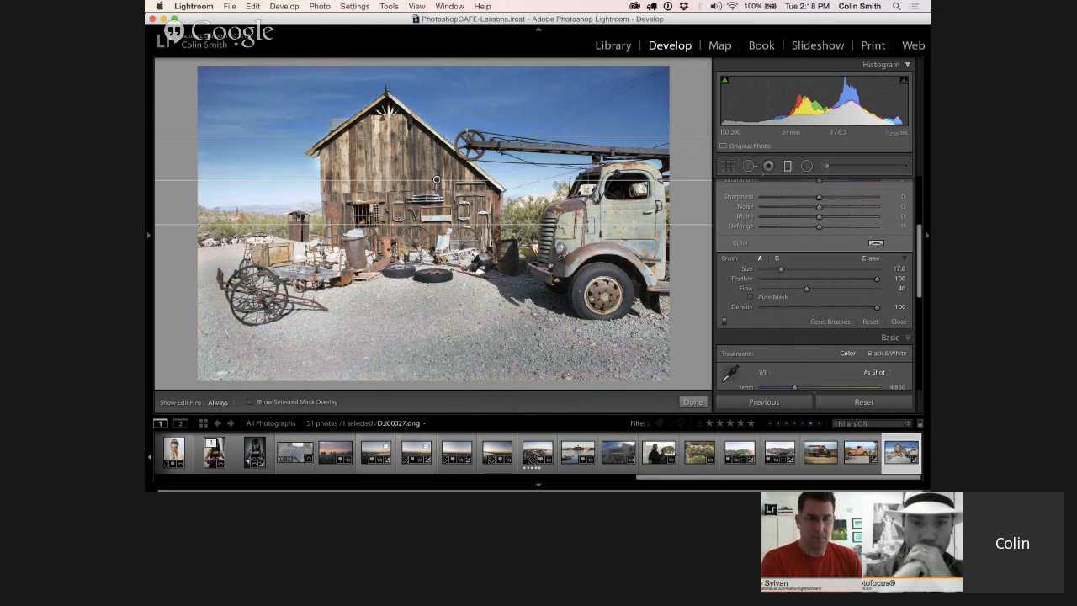
Leave the graduated filter and compare the barn photo before and after the adjustments
key("k")
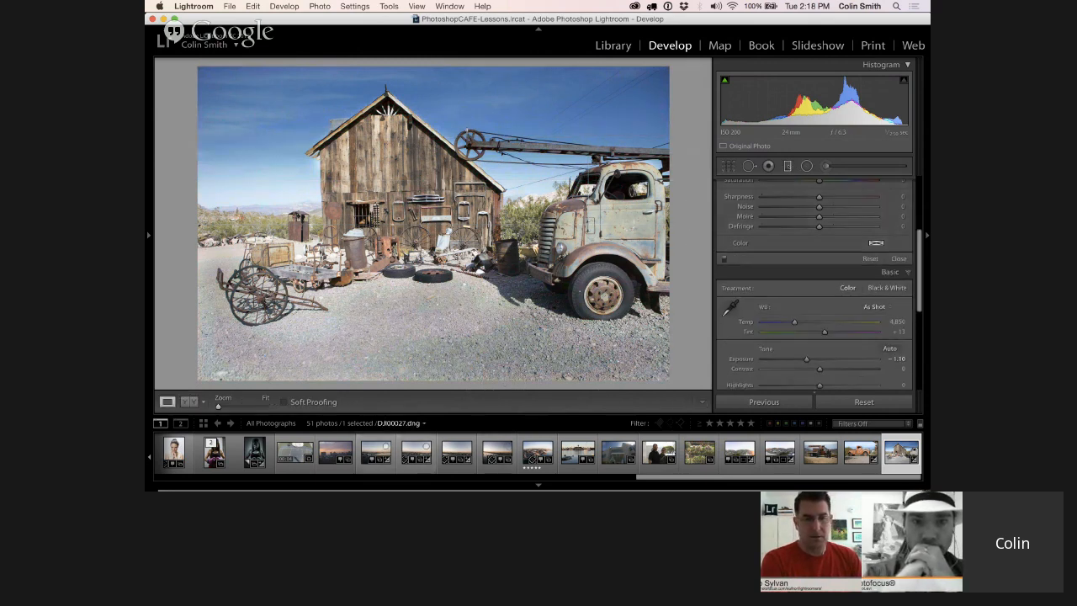
key("backslash")
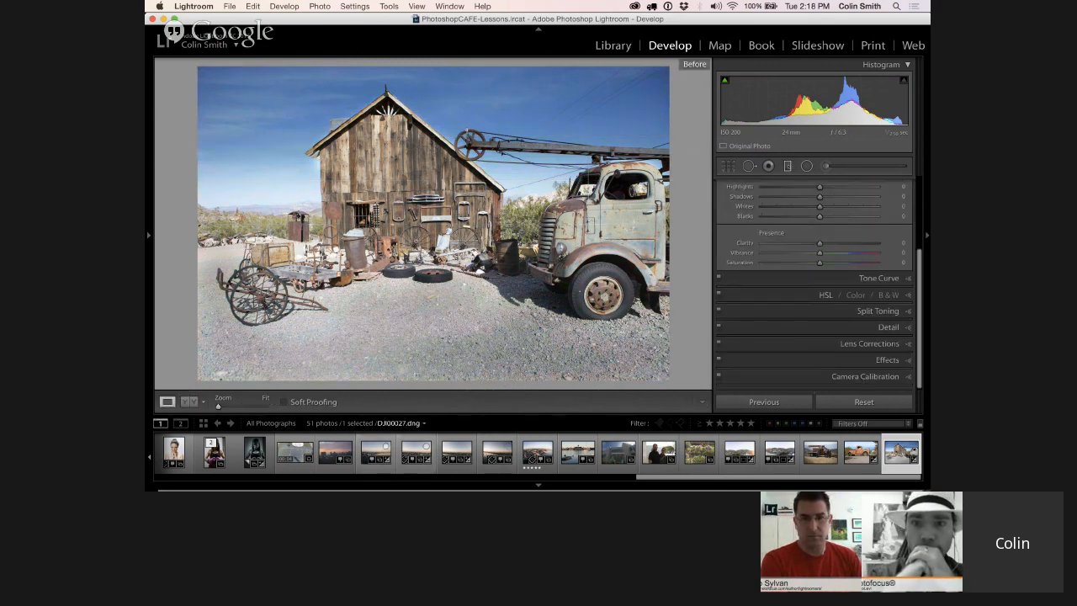
key("backslash")
key("backslash")
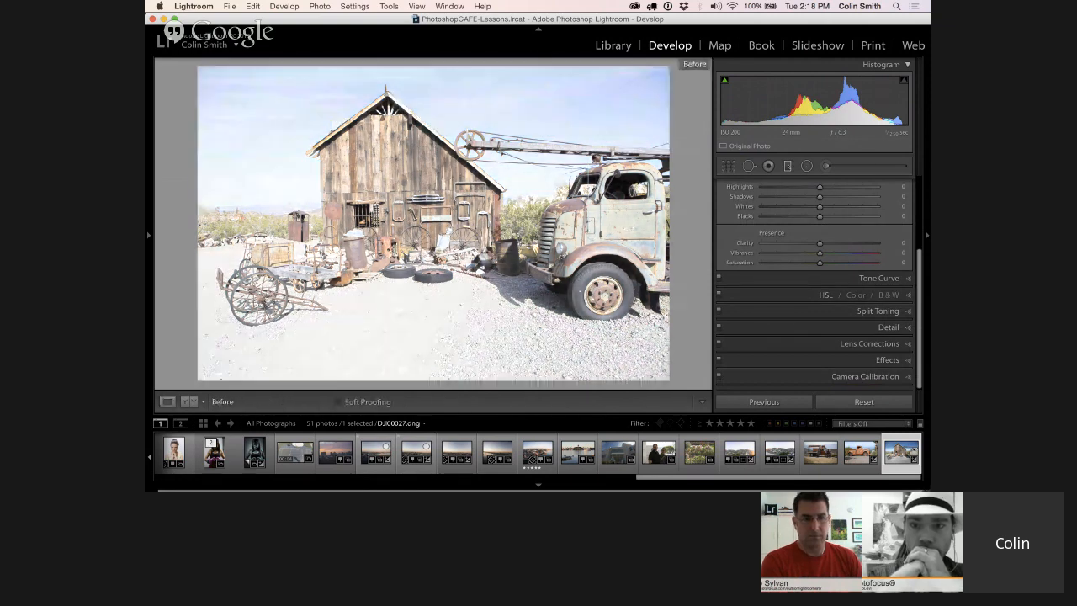
key("backslash")
key("backslash")
key("backslash")
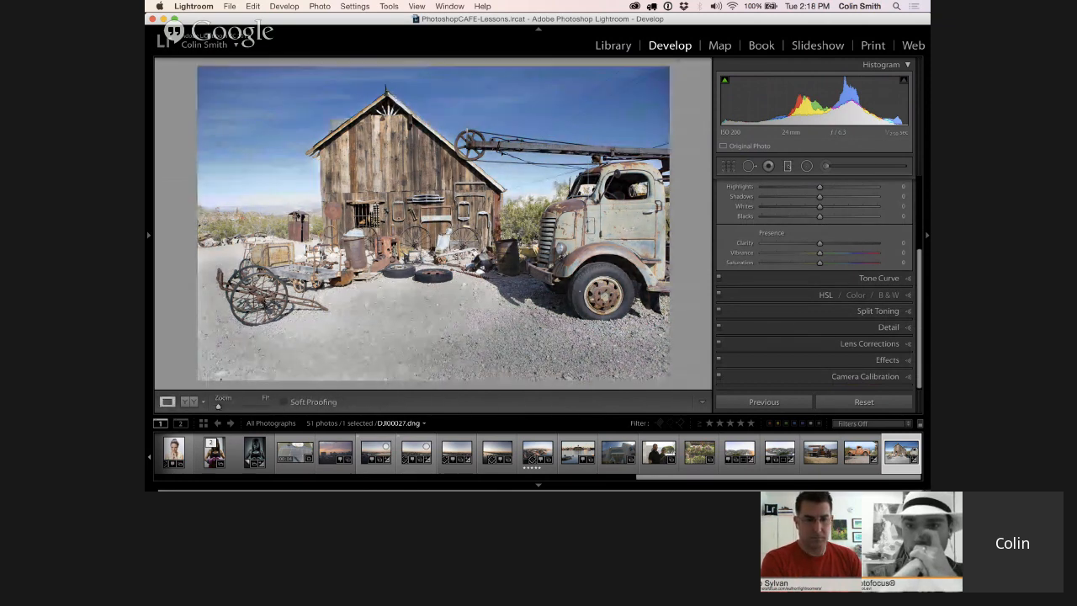
key("backslash")
key("backslash")
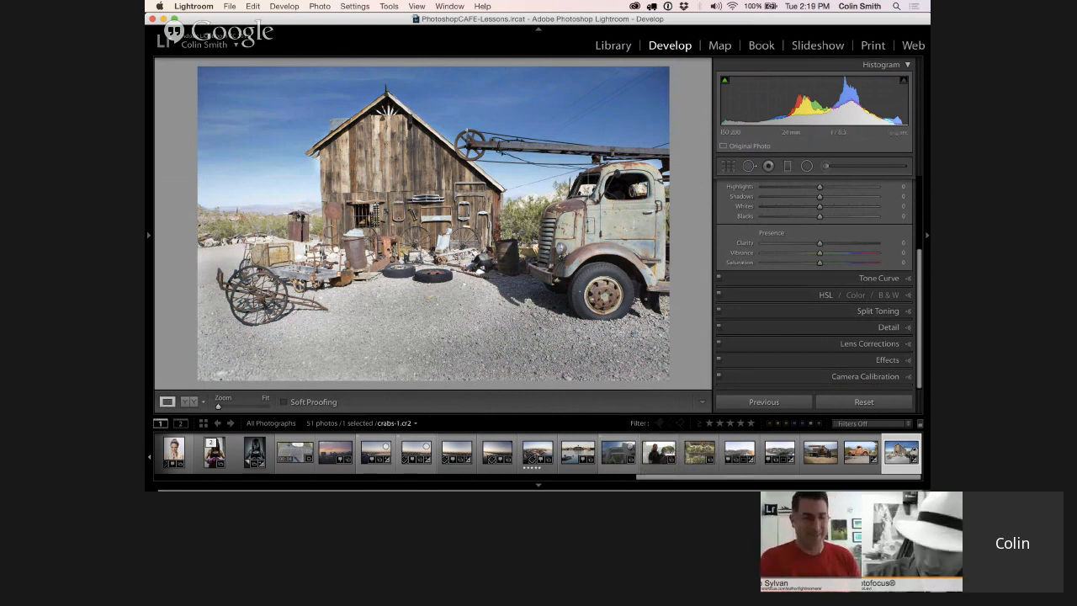
Add a second graduated filter from the gravel's lower edge up to the barn's base and set its Exposure to -1.77
scroll(814, 278, "up", 5)
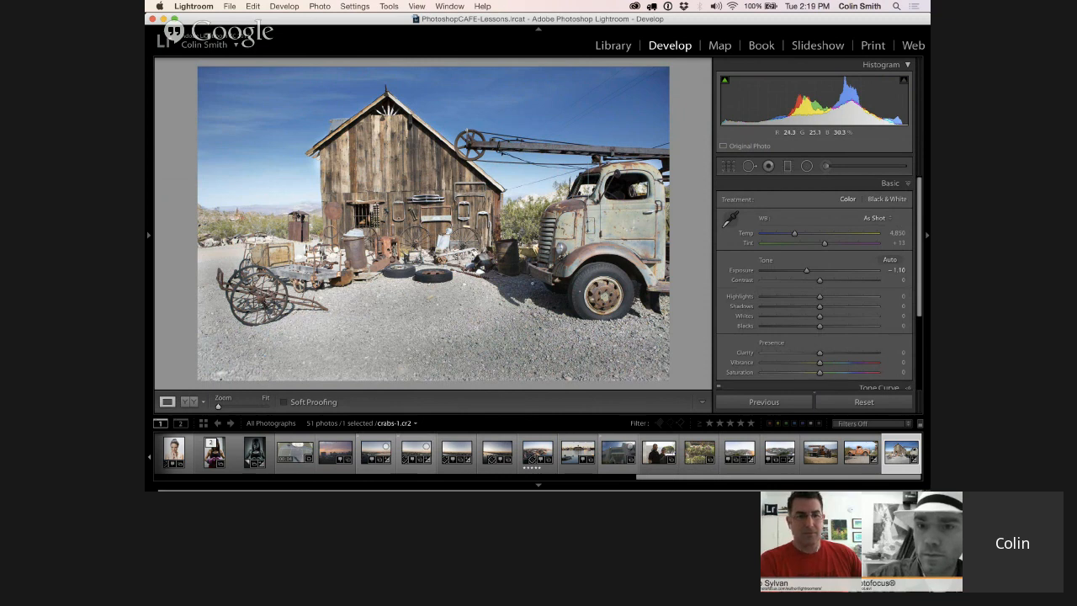
left_click(787, 167)
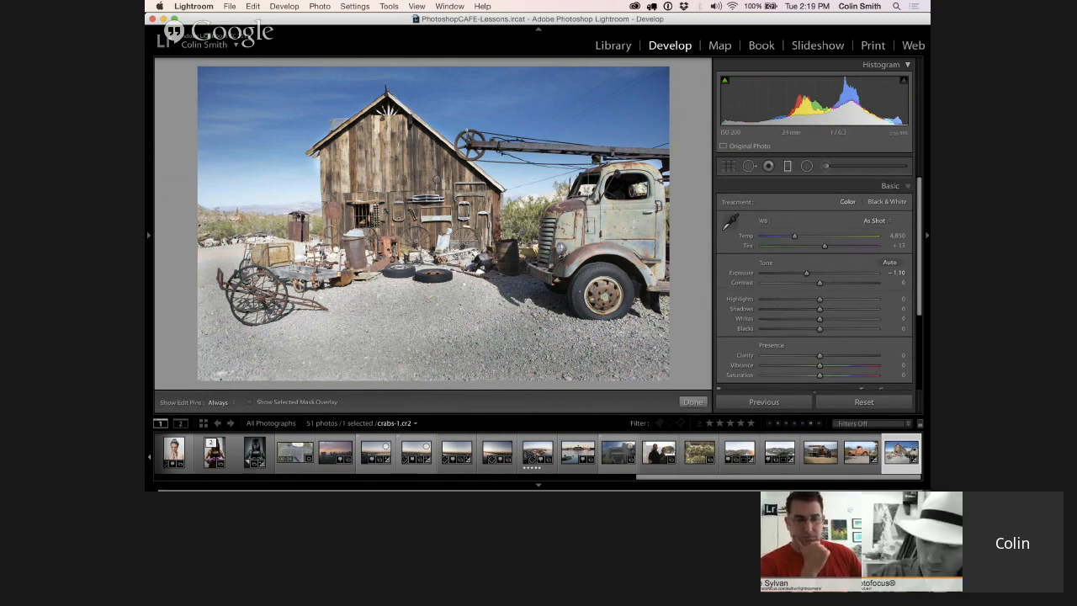
left_click_drag(427, 363, 427, 235)
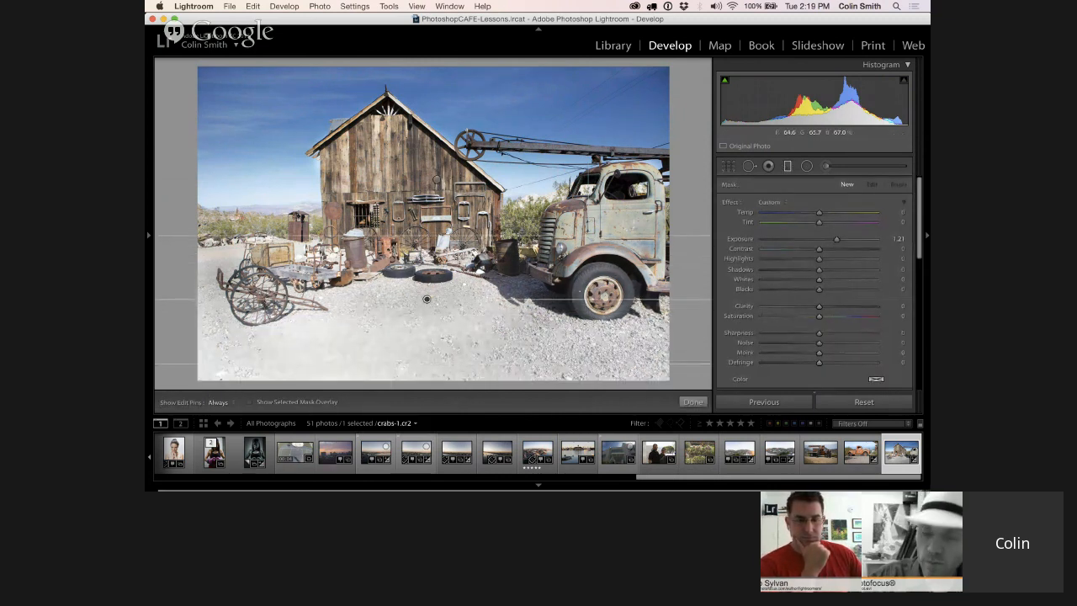
left_click(800, 241)
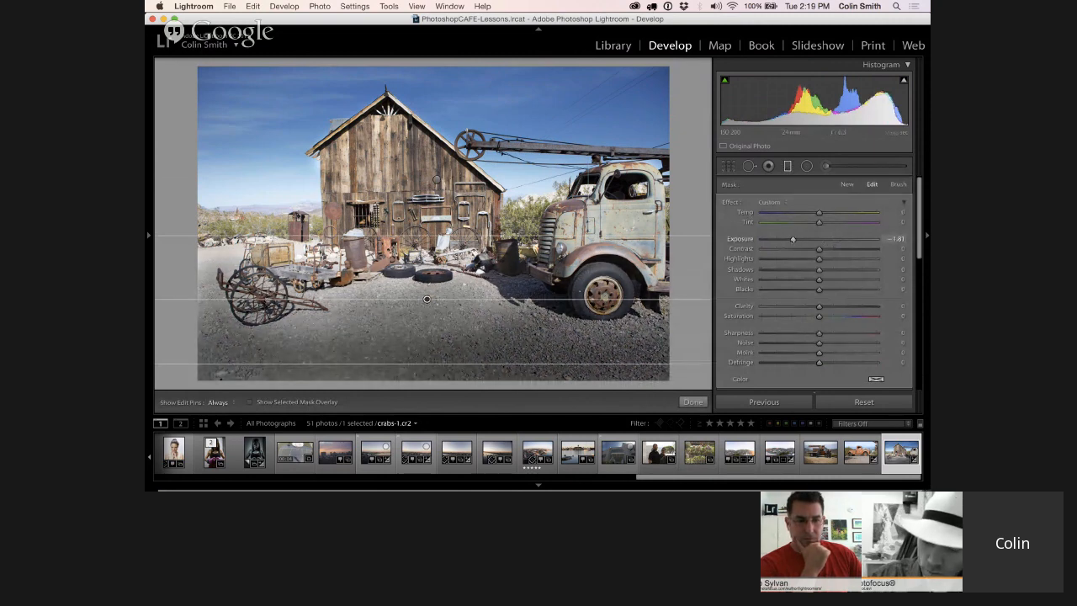
left_click_drag(796, 240, 793, 240)
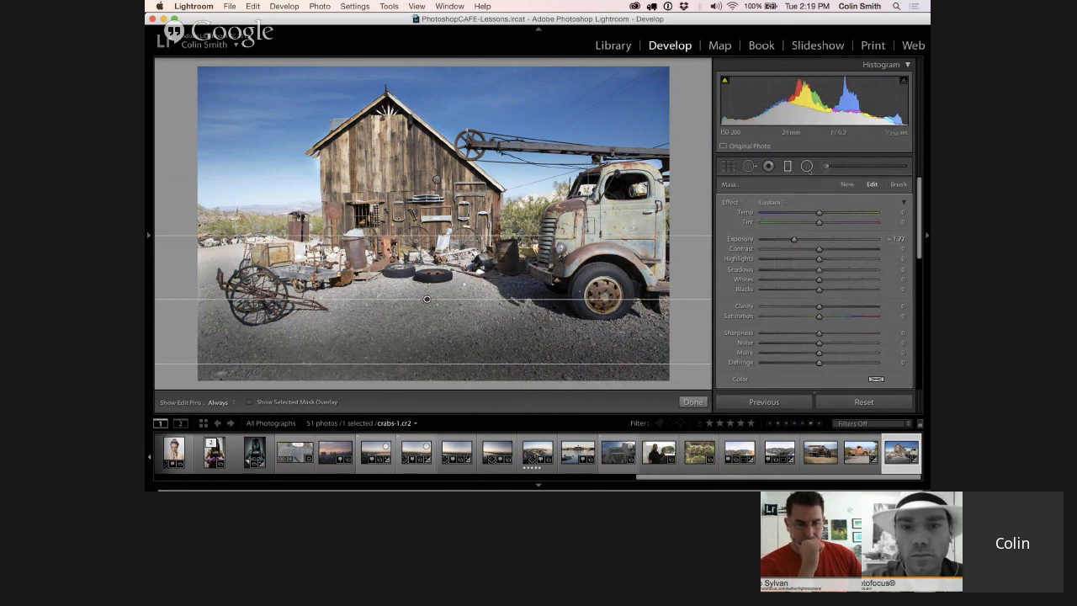
Switch the filter's mask brush to Erase with Size 32.9 and Flow 68, and erase the darkening from the central gravel with the edit pins hidden
left_click(898, 184)
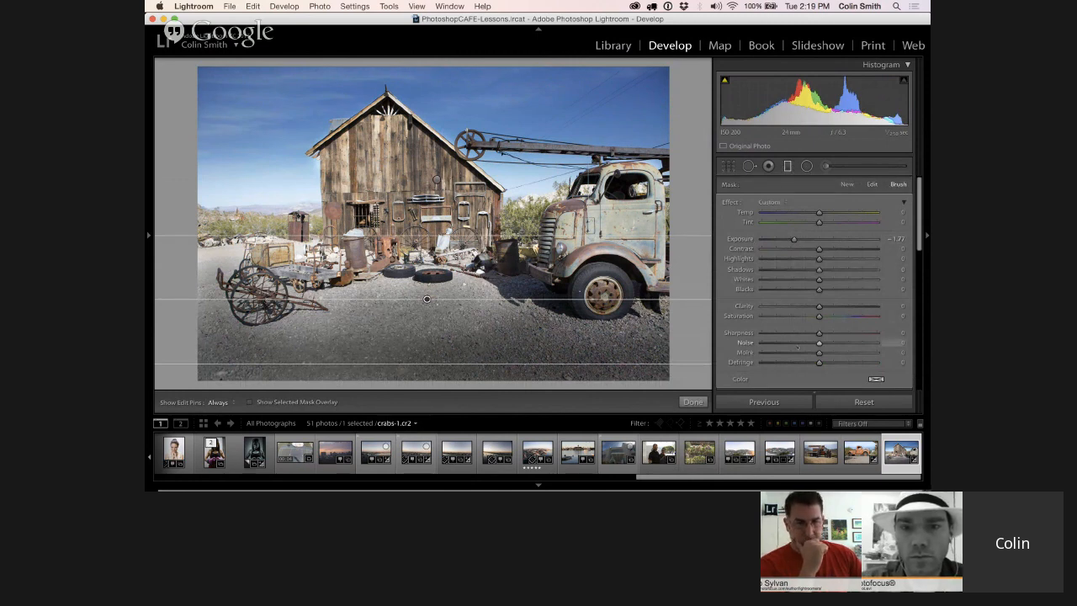
scroll(780, 270, "down", 3)
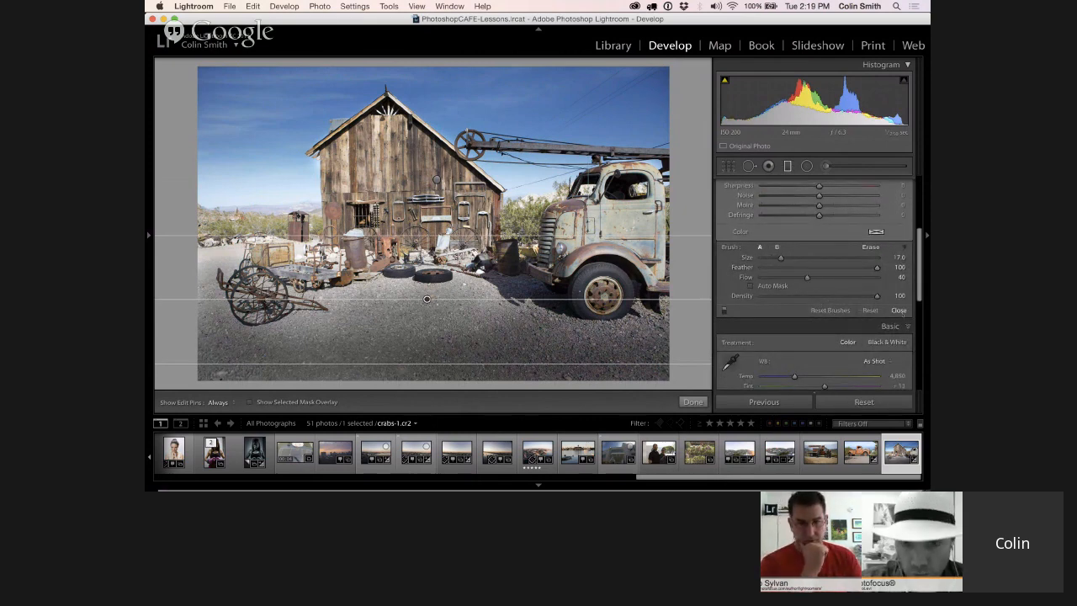
left_click(870, 247)
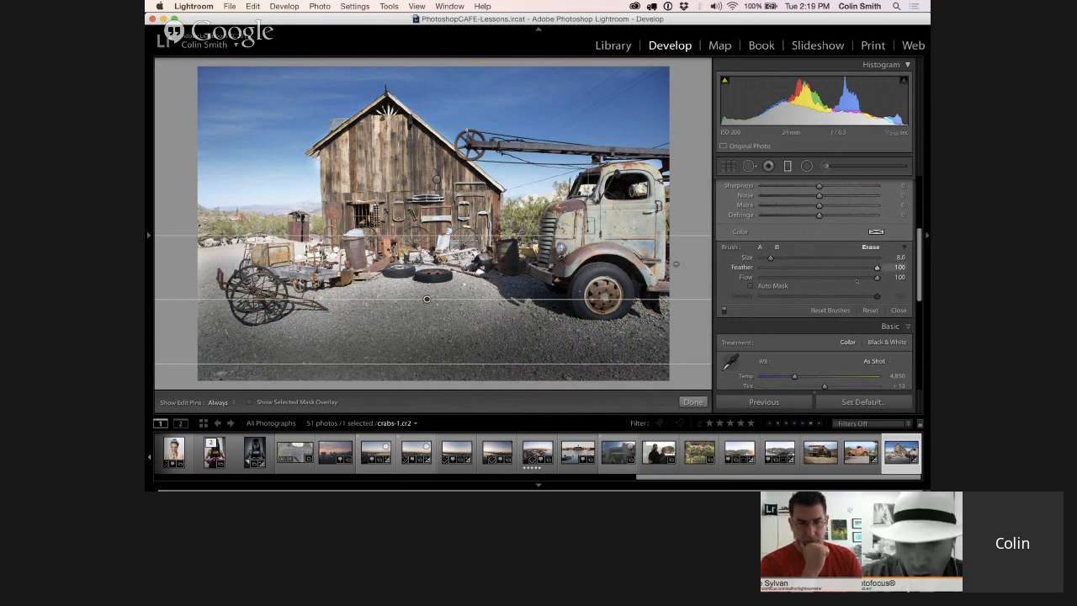
left_click(759, 247)
left_click(871, 247)
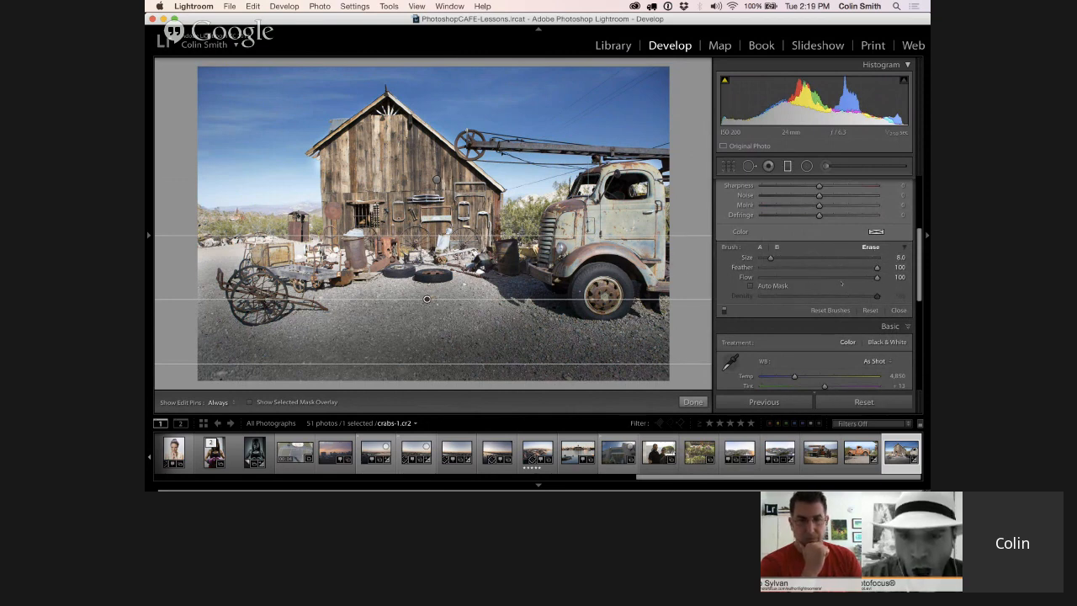
left_click_drag(770, 258, 799, 258)
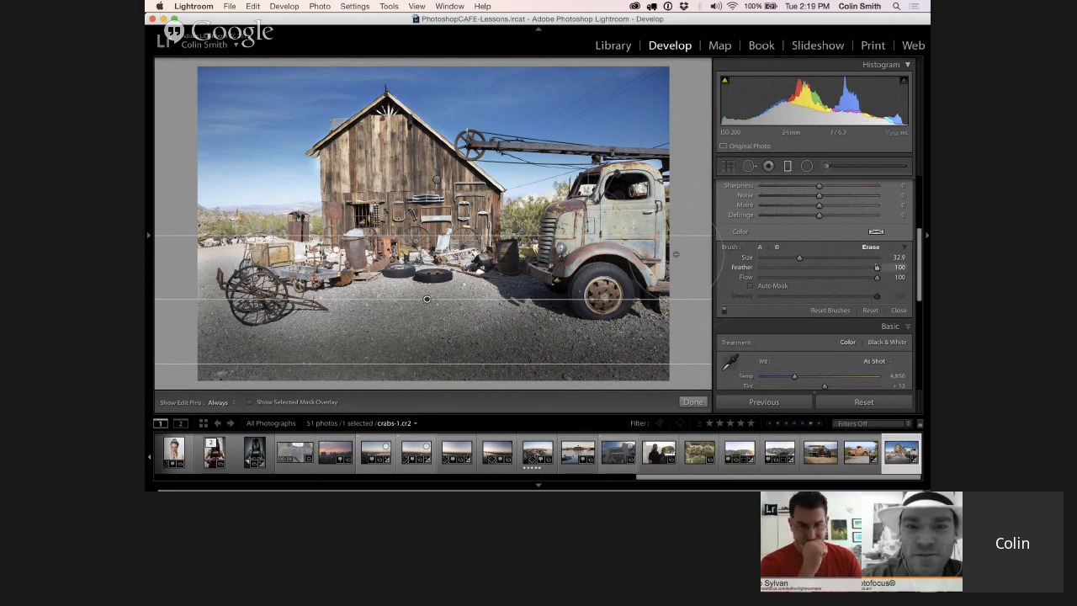
left_click_drag(877, 277, 838, 277)
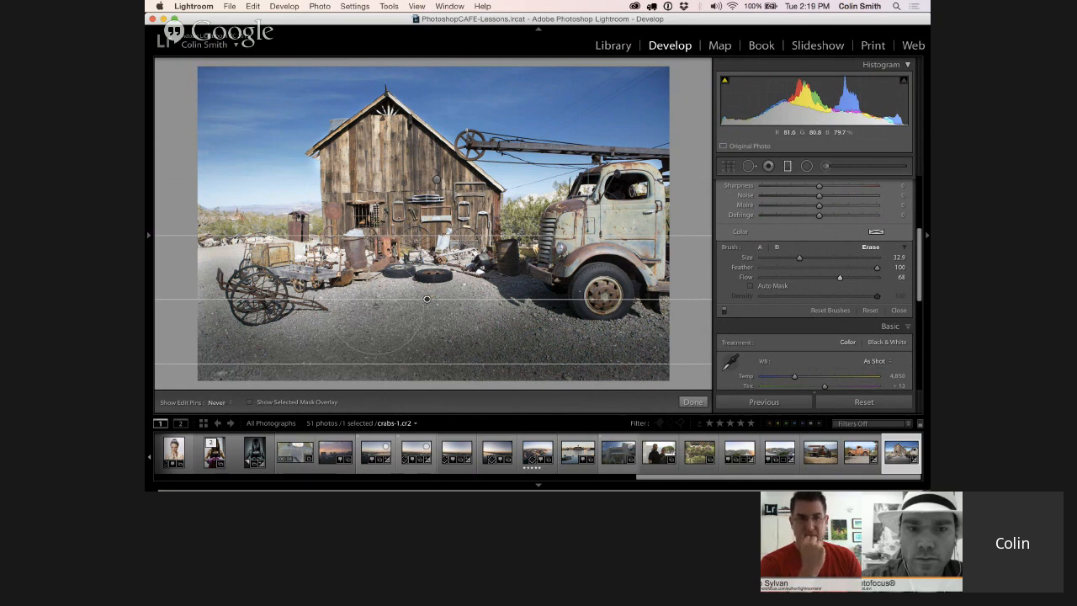
key("h")
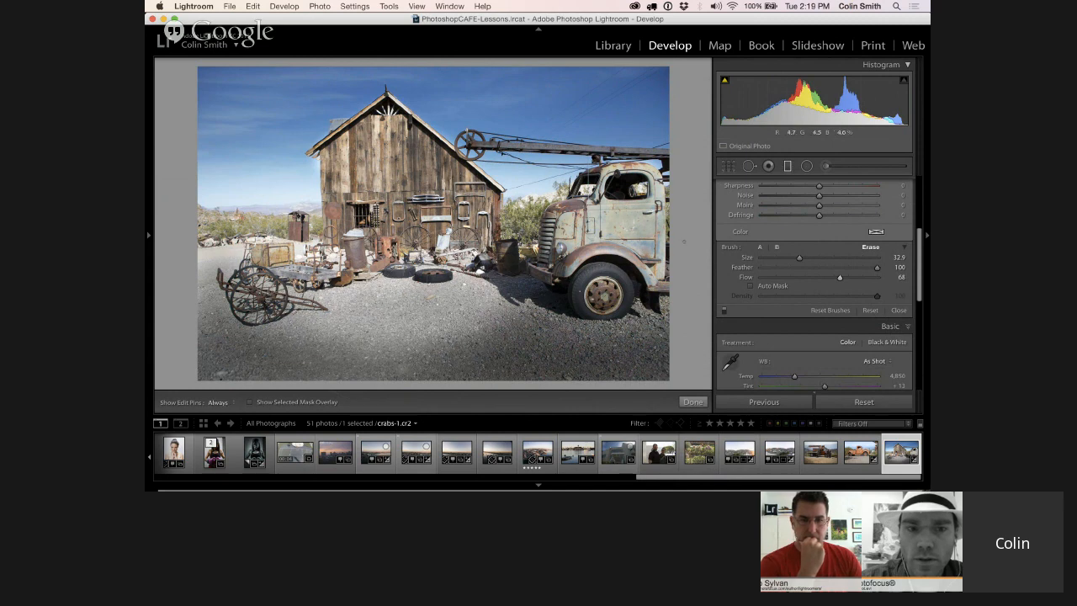
key("h")
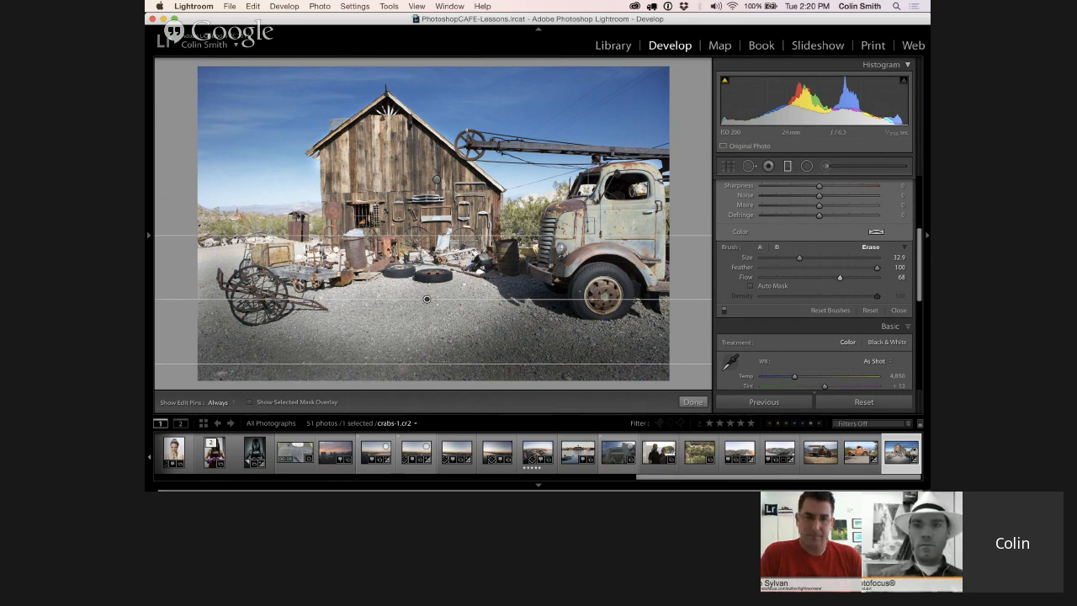
Open the Dropbox folder in Finder, look through photostoshow and its model composites folder, and return to Lightroom
left_click(683, 7)
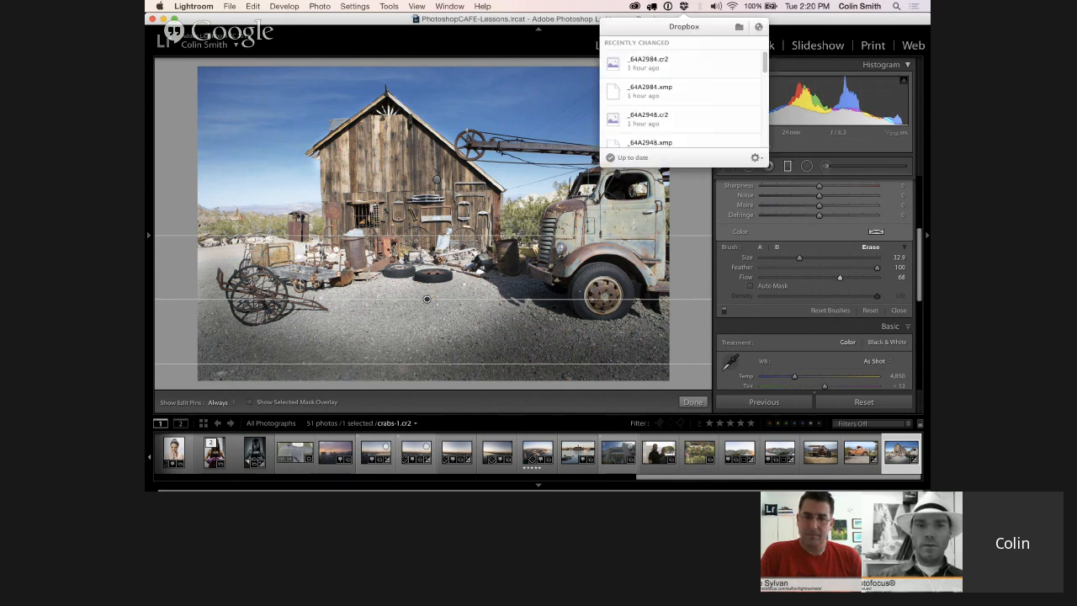
left_click(738, 26)
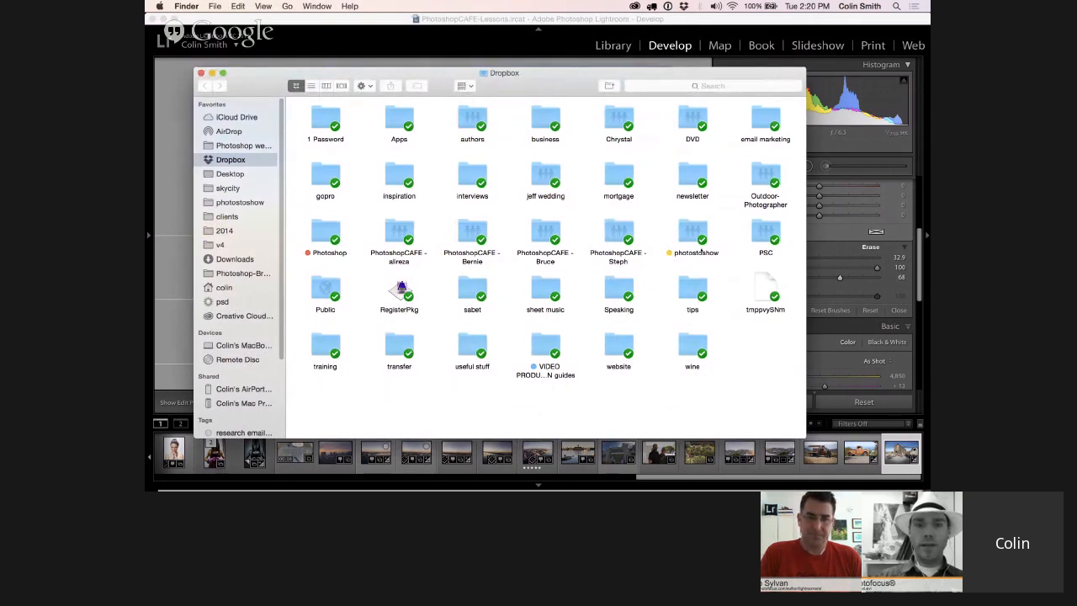
double_click(688, 233)
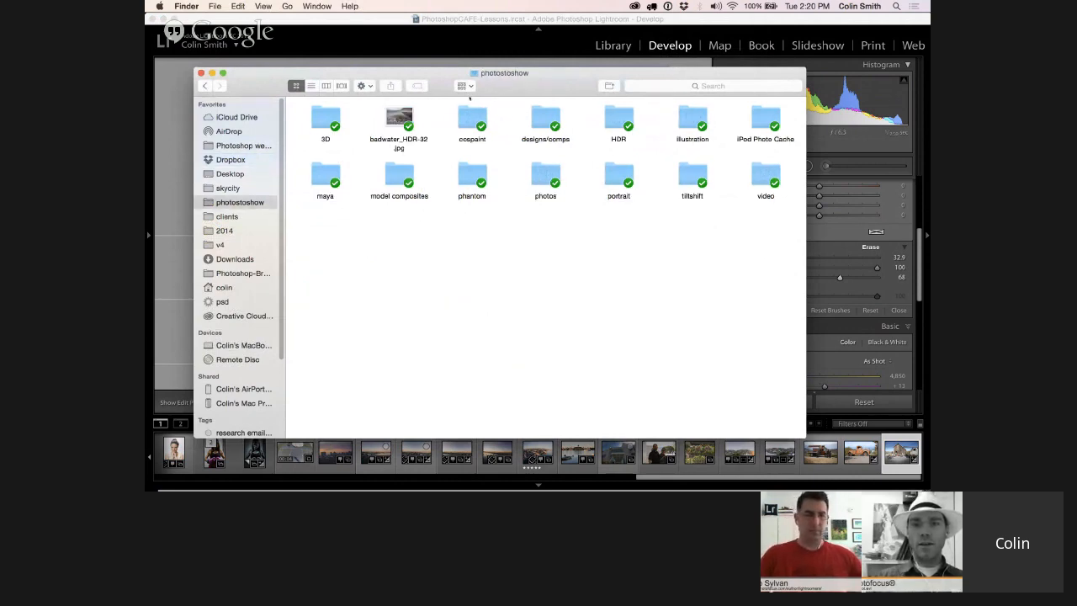
double_click(396, 171)
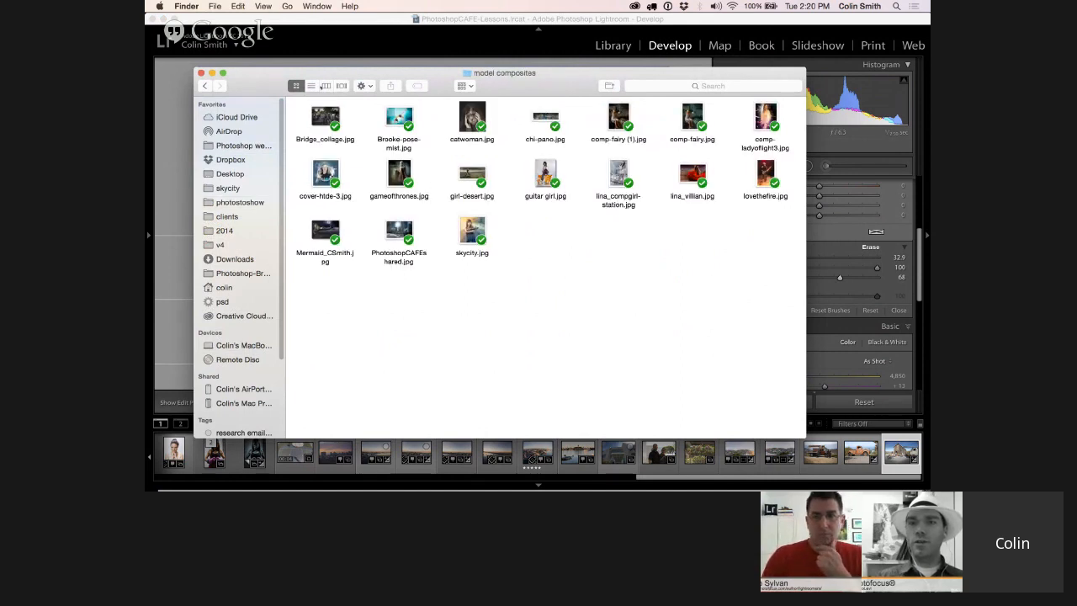
left_click(205, 86)
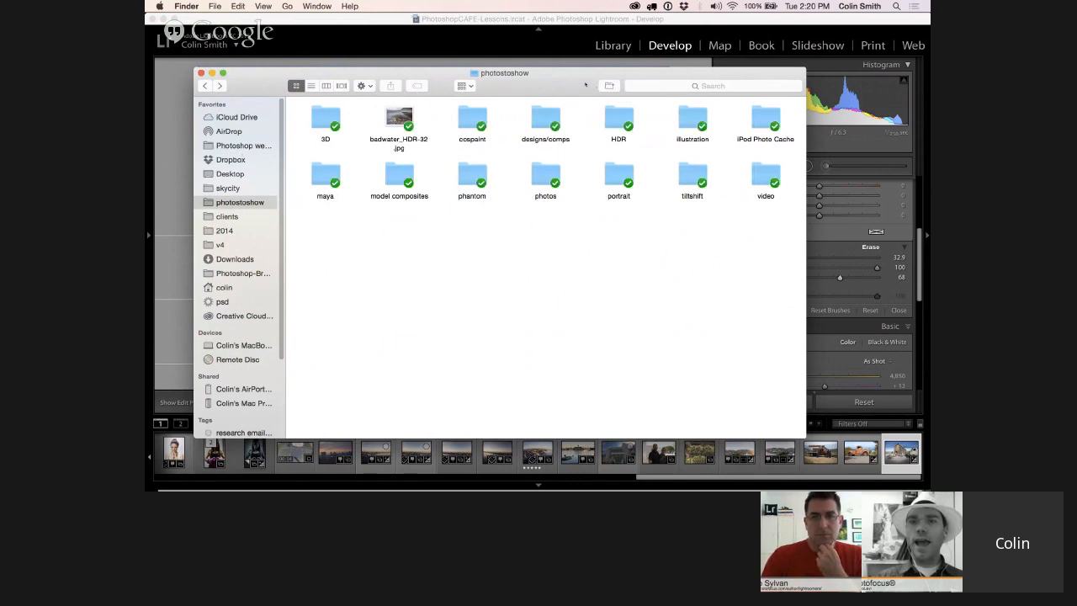
left_click_drag(586, 85, 622, 320)
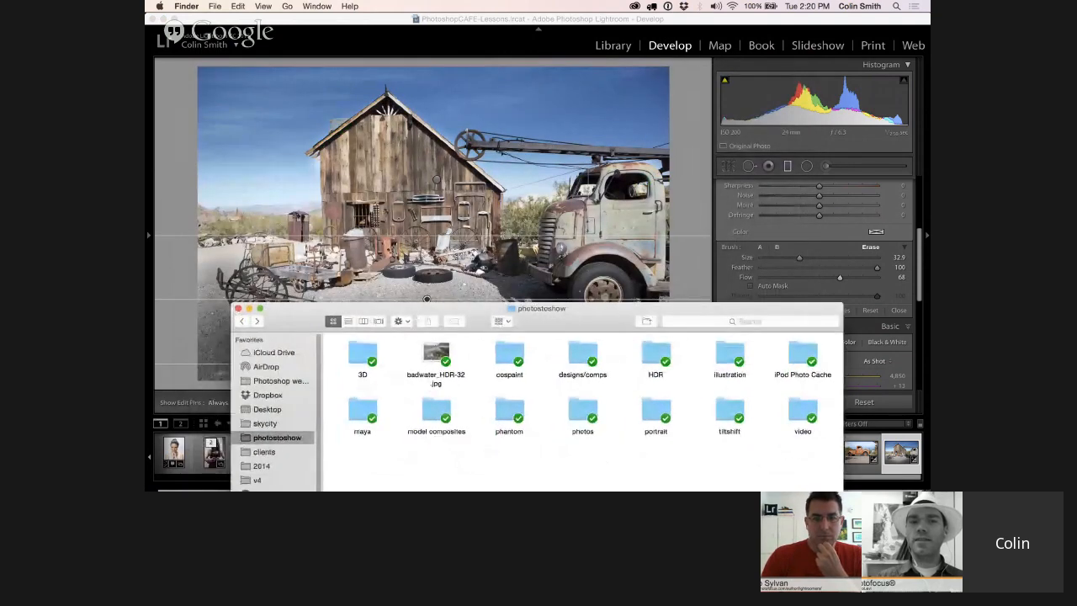
left_click_drag(352, 312, 790, 341)
left_click(364, 409)
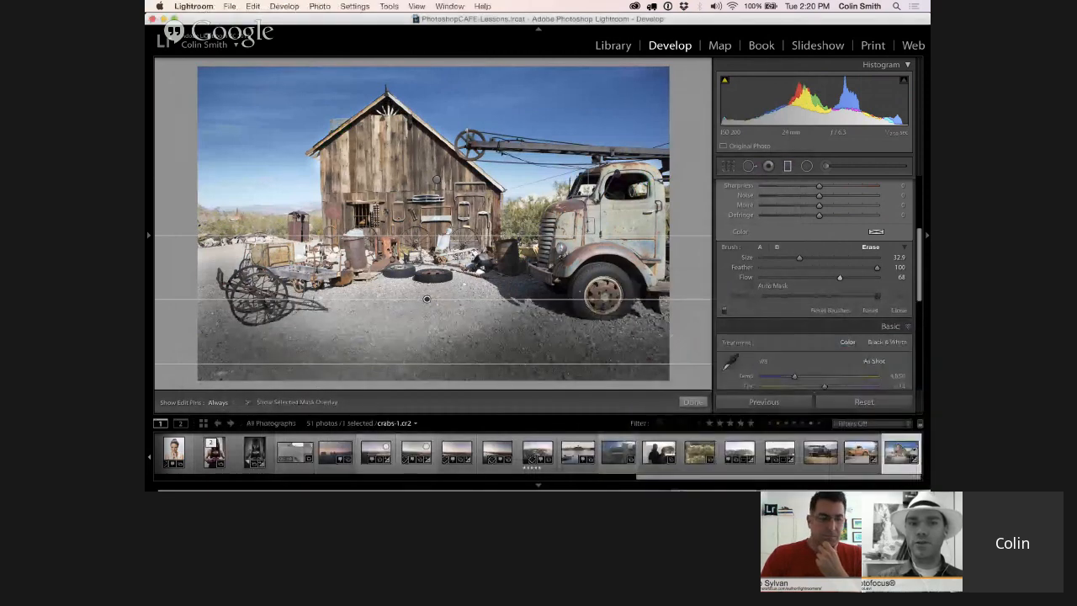
Set the edit pins' visibility to Never and switch to Finder
left_click(221, 402)
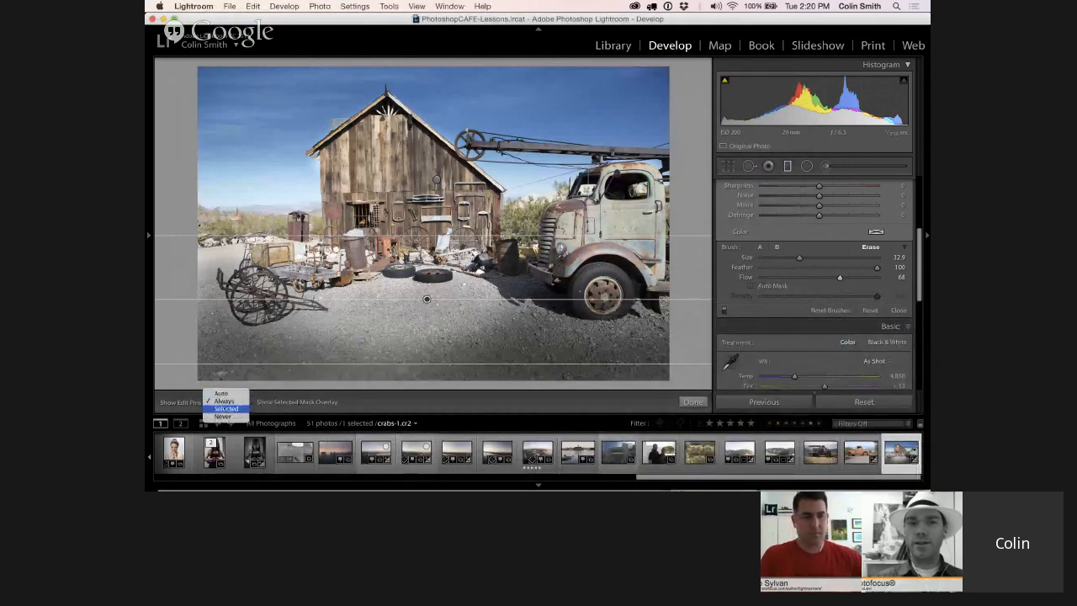
left_click(222, 416)
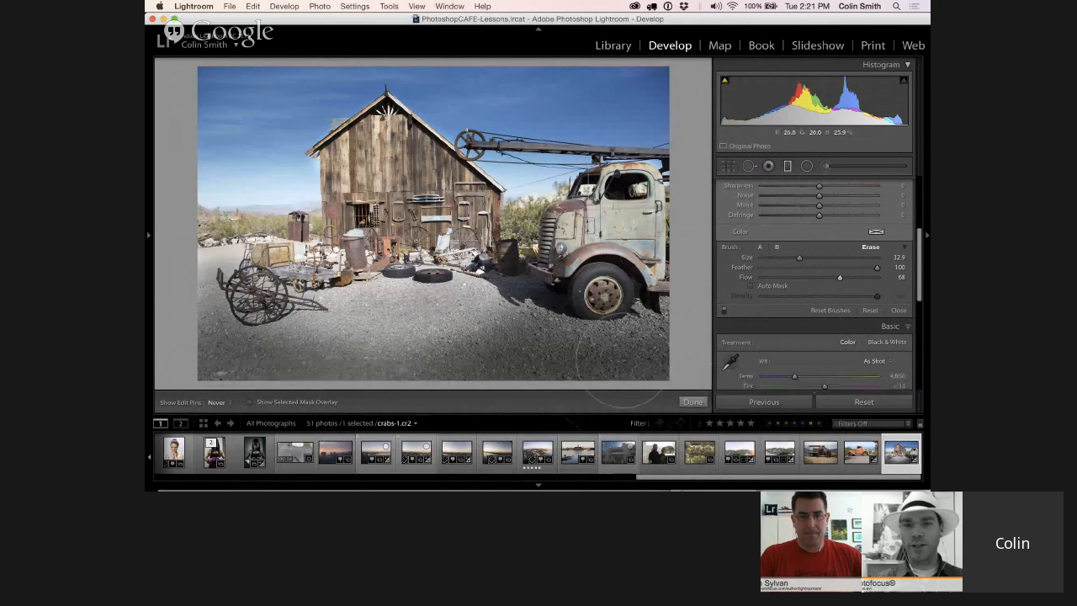
key("super+Tab")
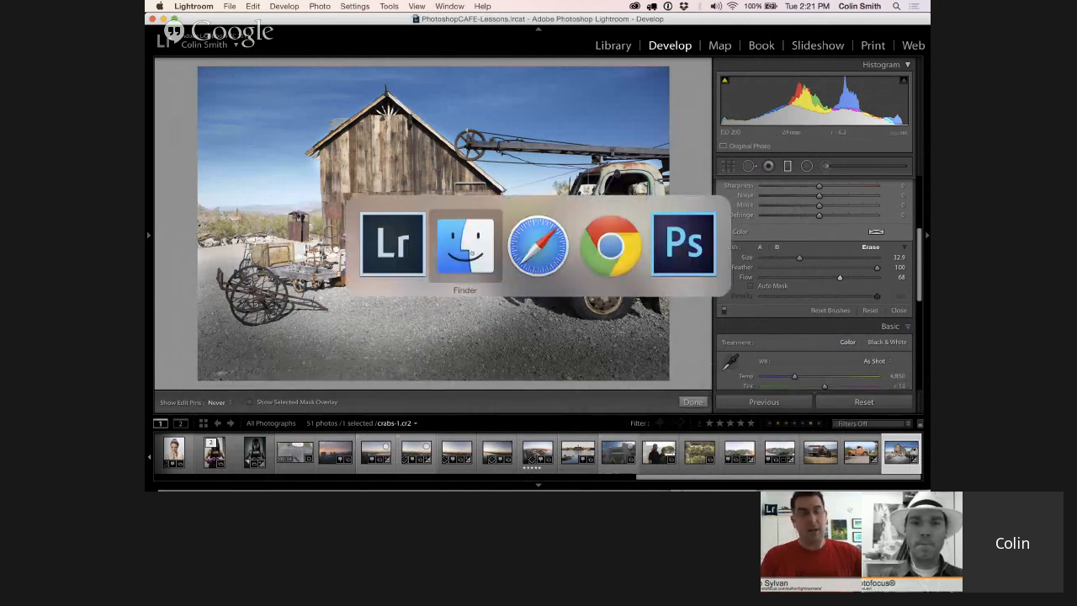
left_click(470, 249)
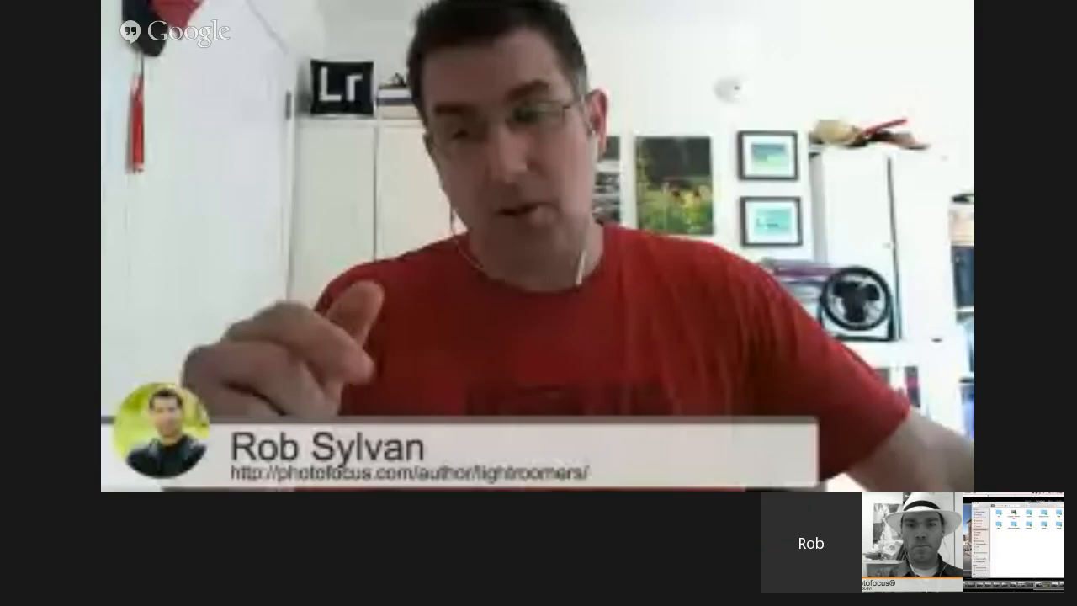
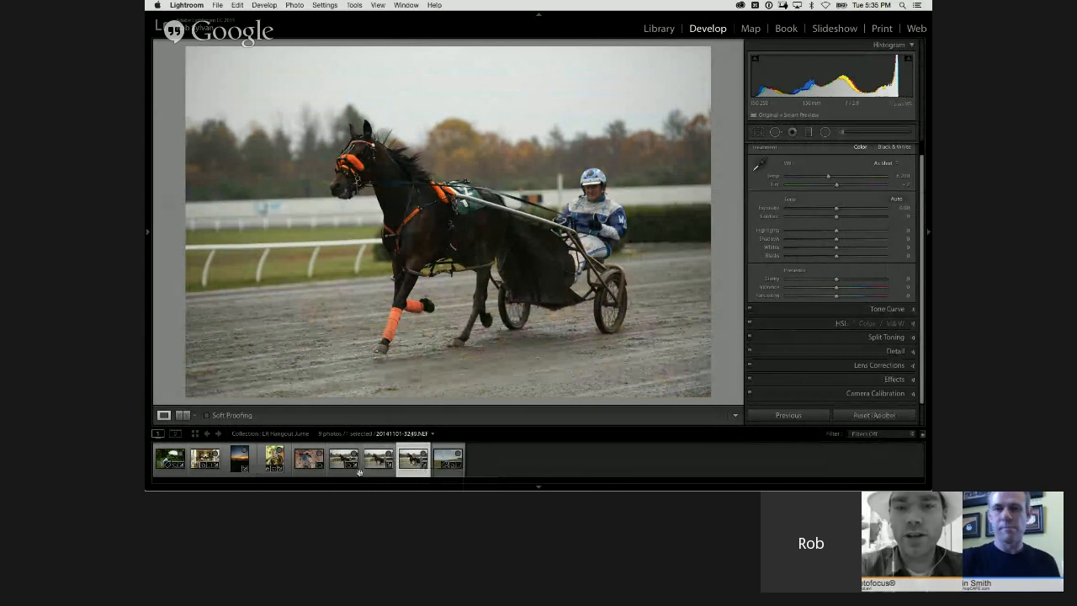
Select the three harness-racing photos together, switch to full screen, and compare them by making each selected photo active
left_click(344, 461, "shift")
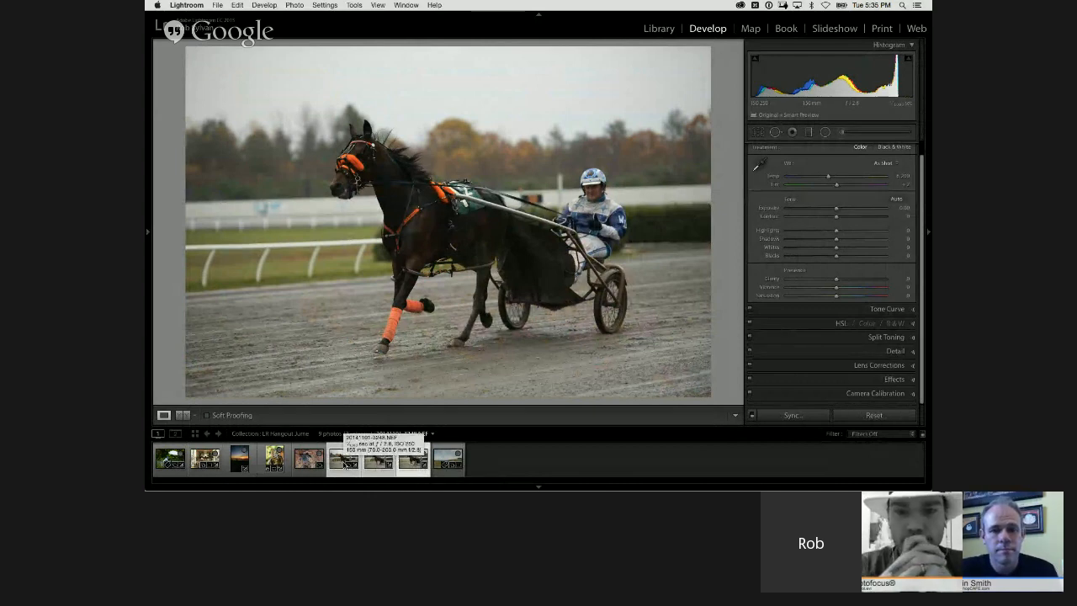
key("shift+Tab")
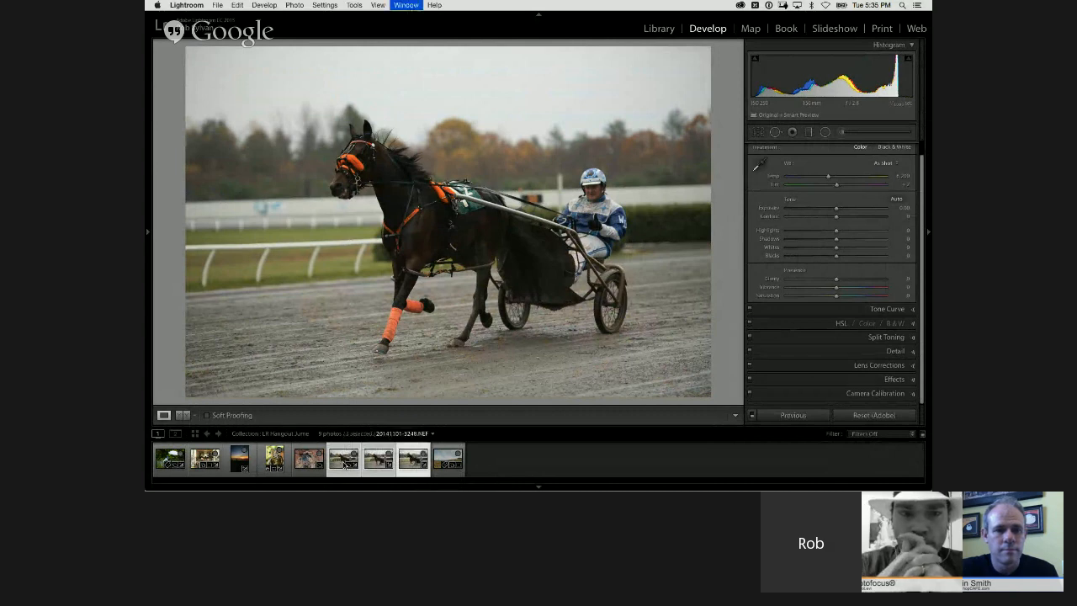
key("shift+f")
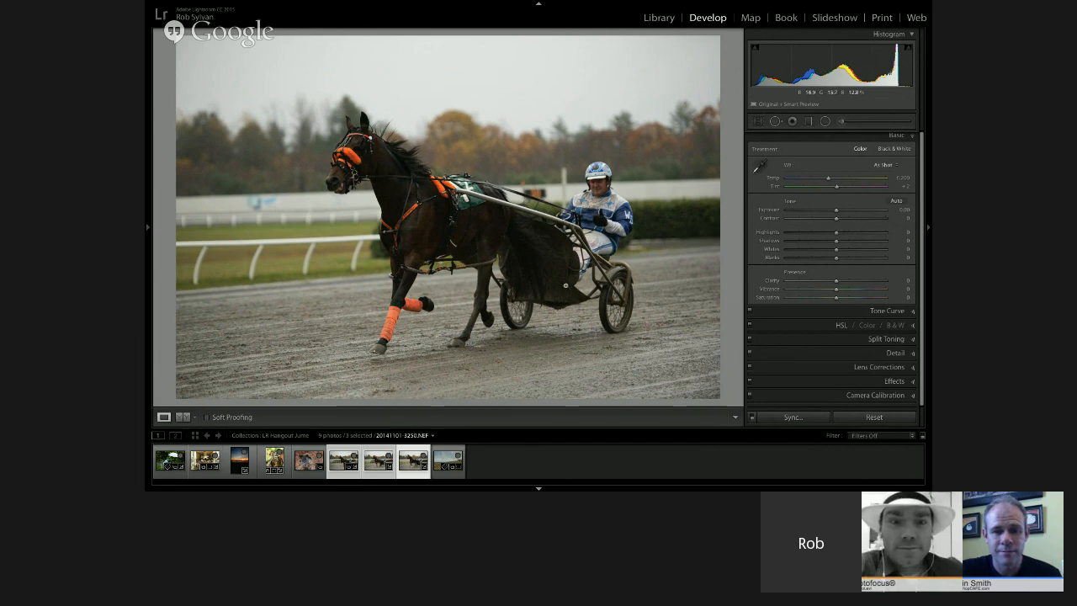
left_click(377, 462)
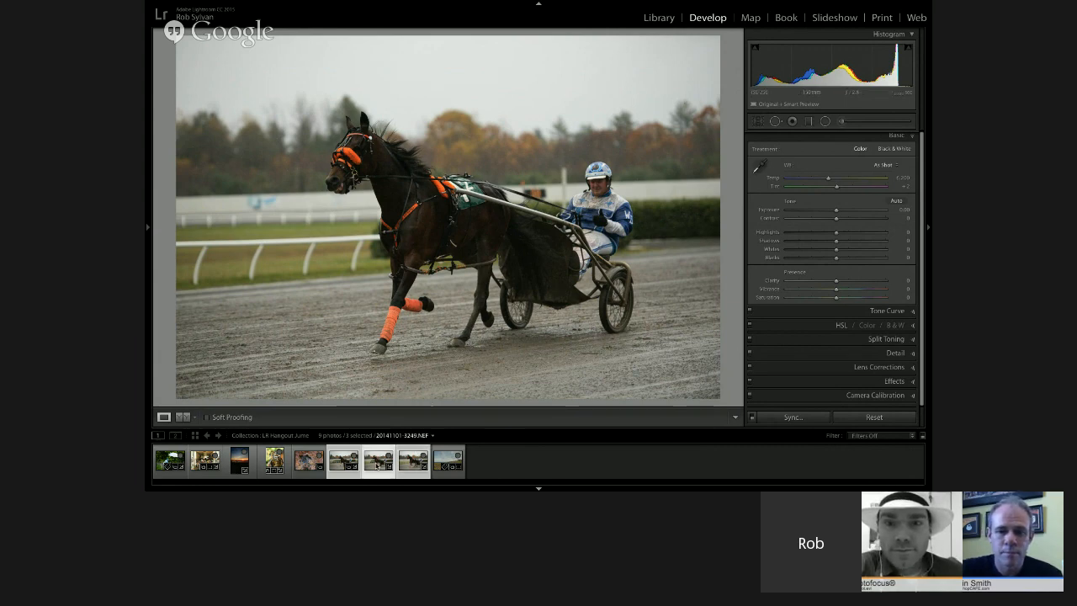
left_click(342, 466)
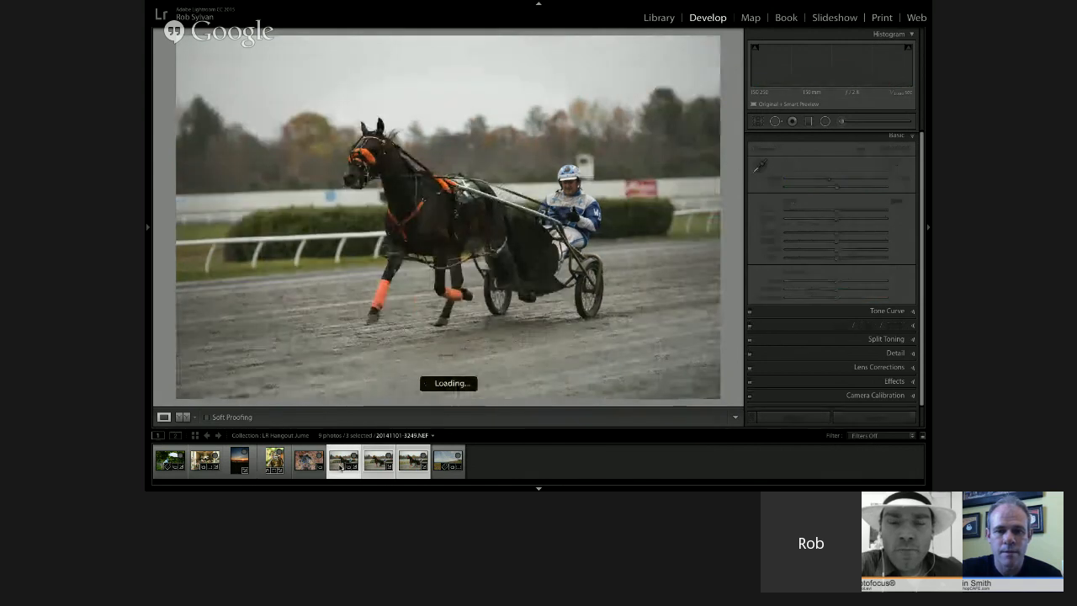
left_click(408, 459)
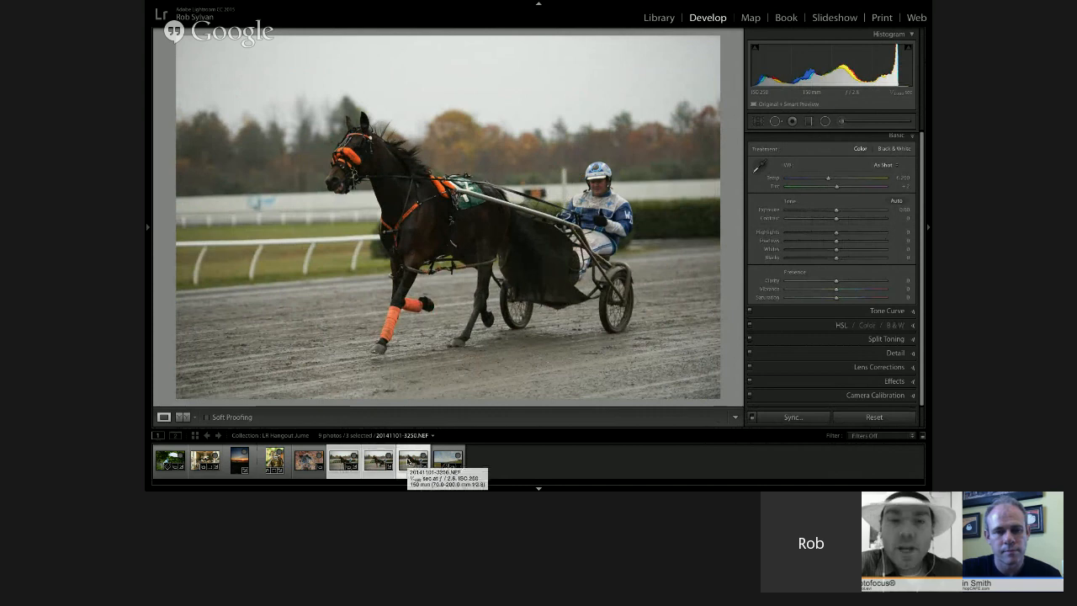
Turn on Auto Sync and paint over the driver with the Adjustment Brush at Size 6.0 and Exposure raised to about 1.1
key("k")
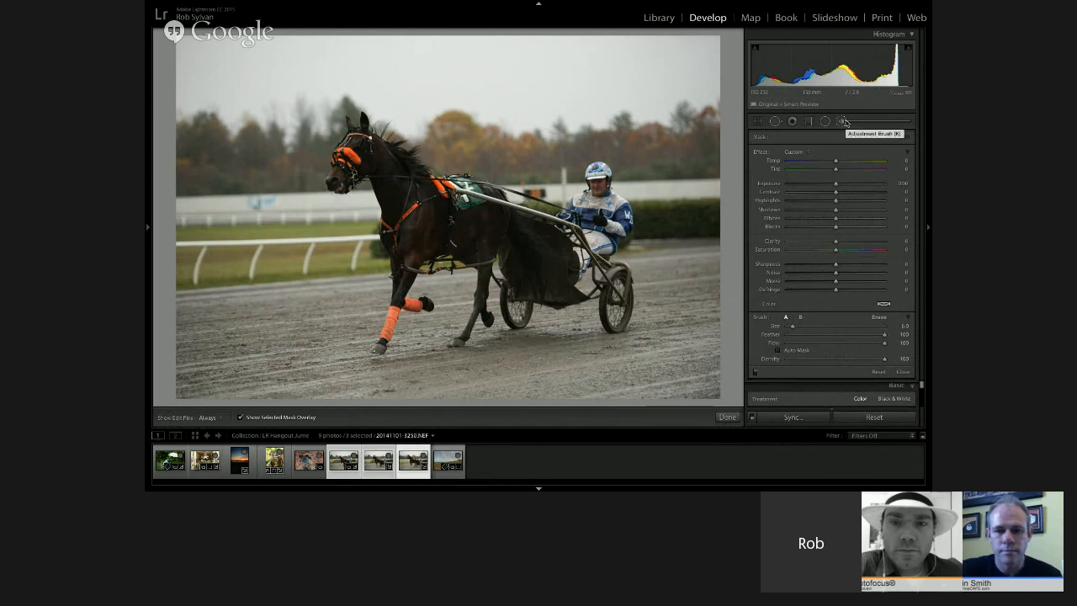
left_click(753, 417)
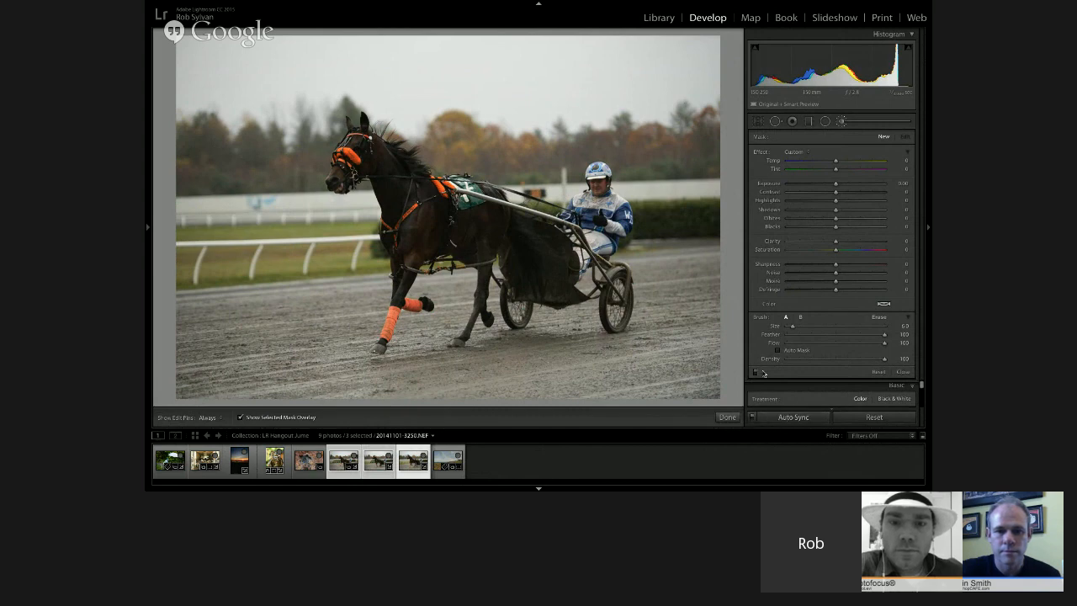
left_click_drag(835, 188, 847, 187)
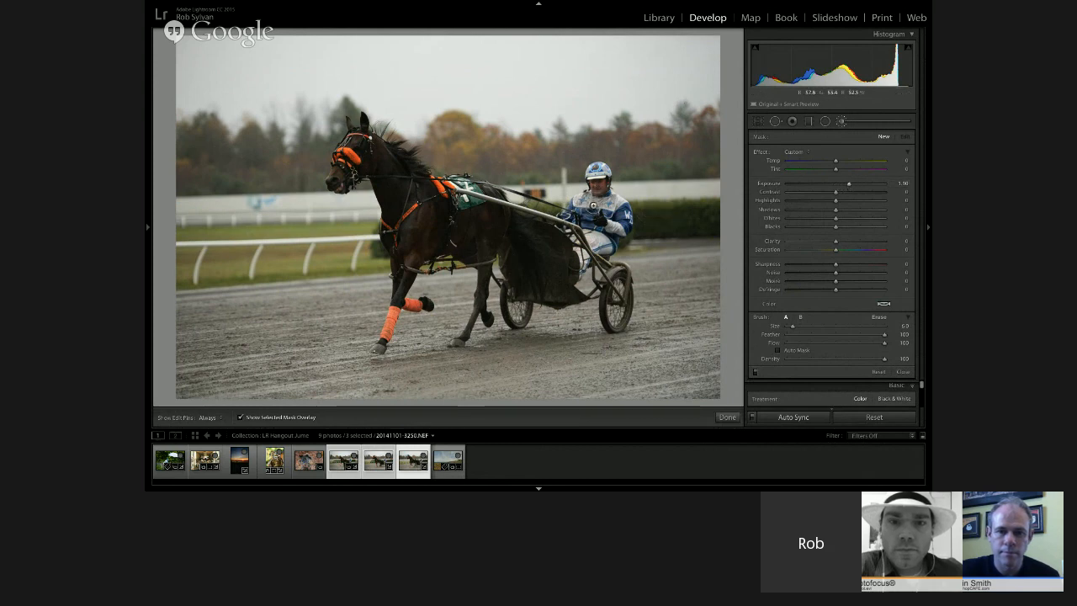
mouse_move(597, 205)
left_mouse_down()
mouse_move(598, 191)
mouse_move(614, 217)
mouse_move(588, 231)
mouse_move(586, 210)
mouse_move(582, 250)
mouse_move(598, 224)
mouse_move(624, 215)
mouse_move(597, 180)
left_mouse_up()
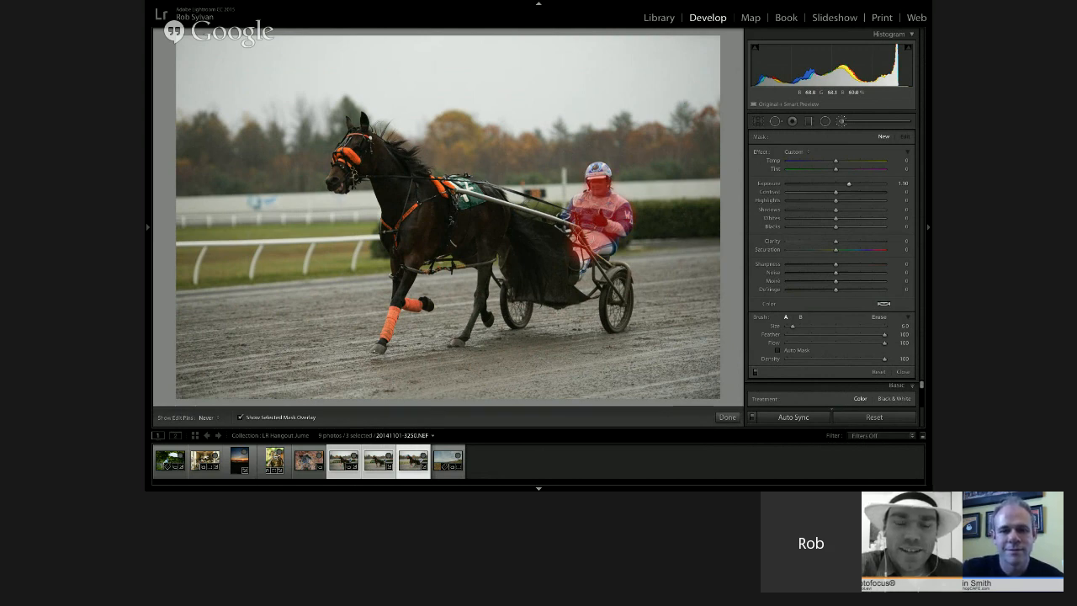
left_click_drag(582, 235, 582, 233)
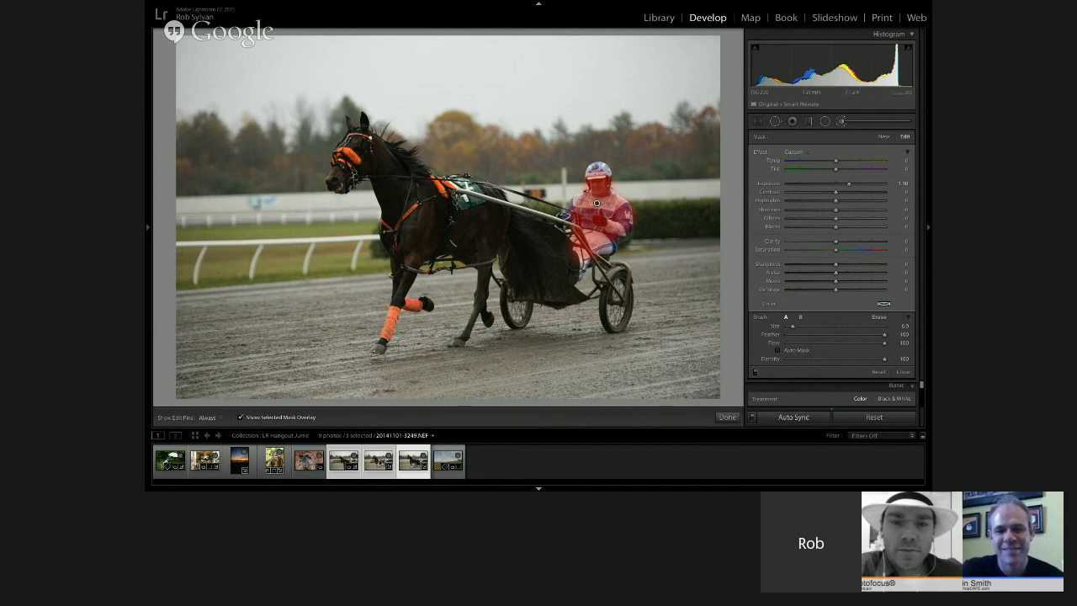
Move the brush mask onto the driver in 20141101-3249.NEF, and with Auto Sync turned off, onto the driver in 20141101-3250.NEF
left_click(377, 460)
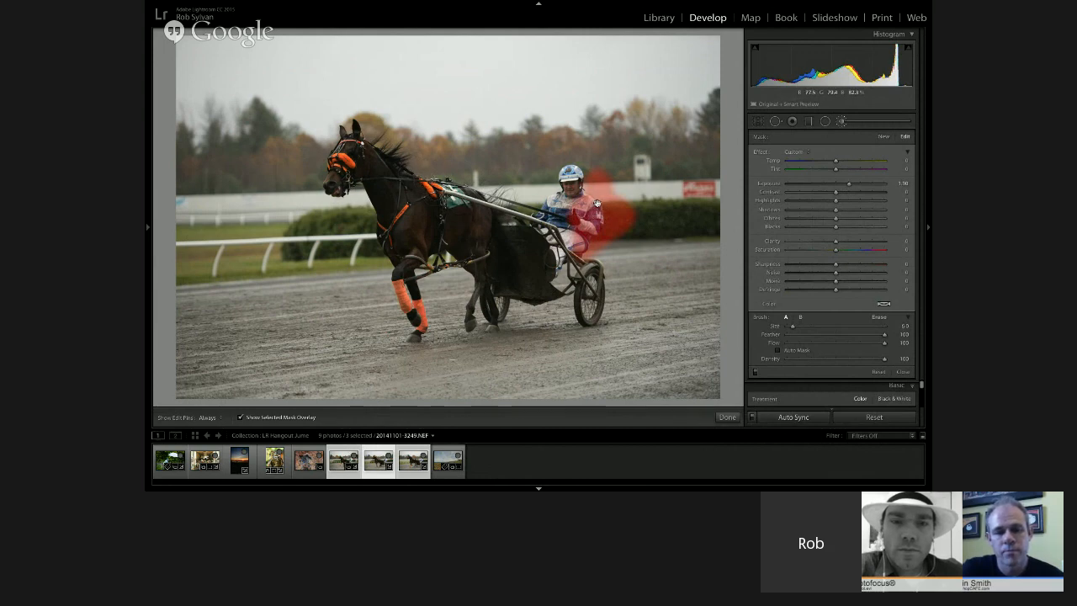
left_click_drag(594, 204, 573, 206)
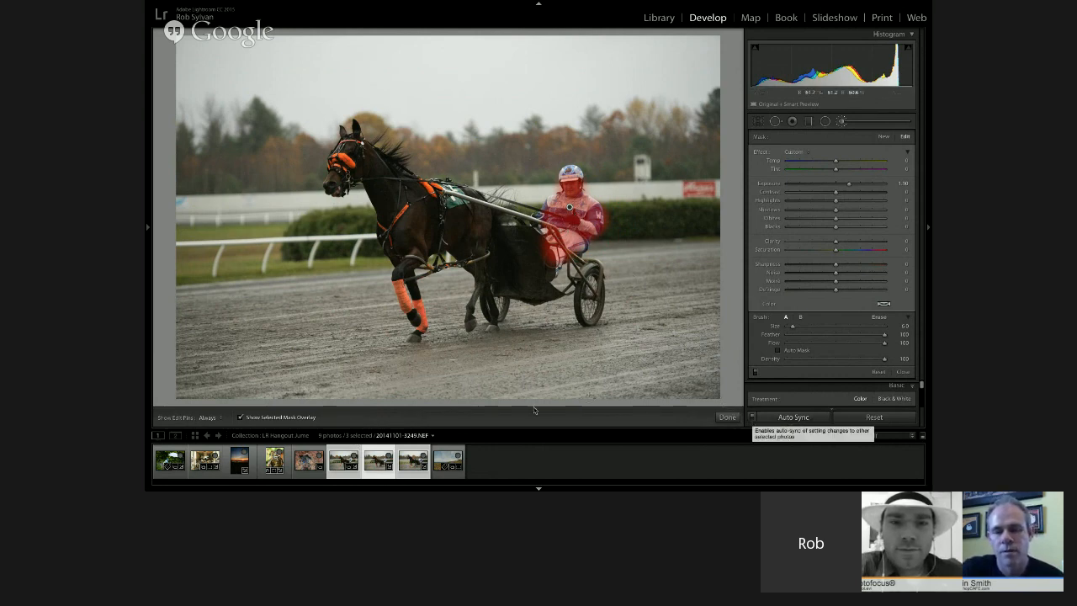
left_click(412, 460)
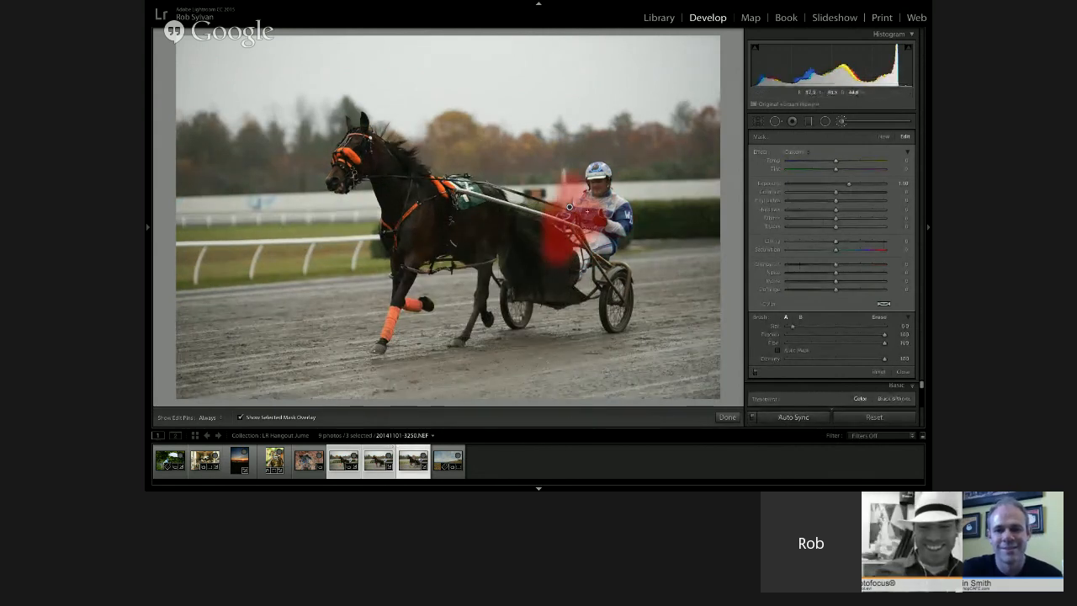
left_click(751, 416)
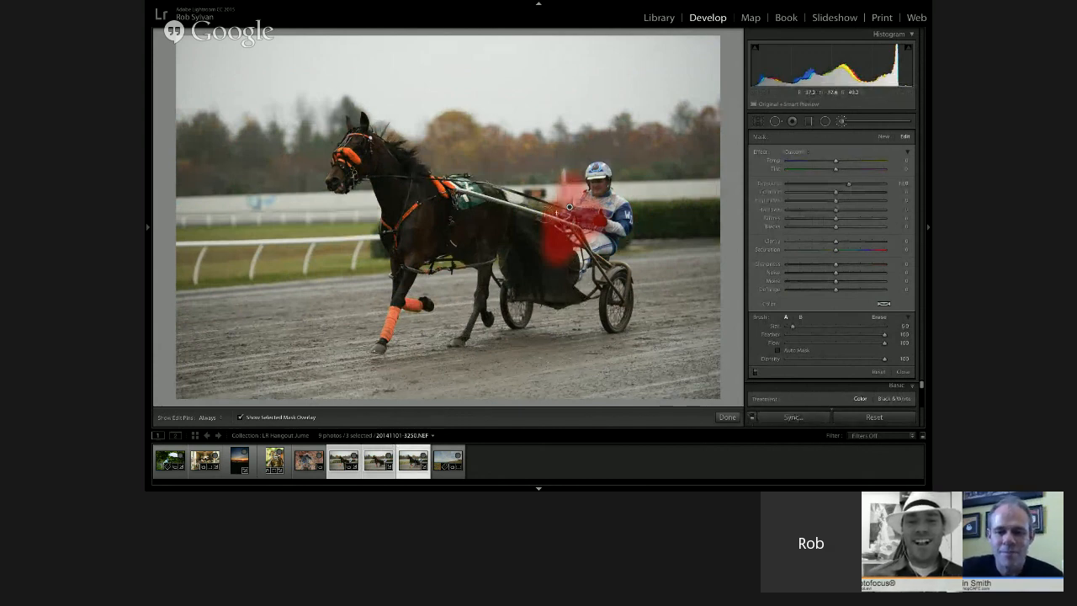
left_click_drag(569, 206, 595, 202)
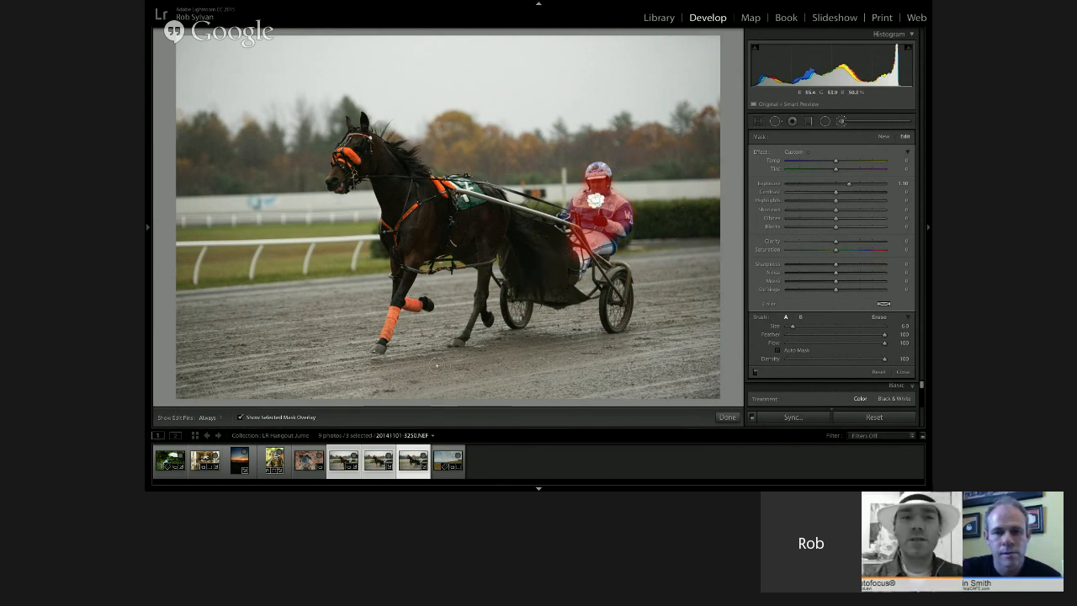
Delete the driver's brush adjustment from 20141101-3250.NEF and switch to the Google Hangout in Safari
key("Delete")
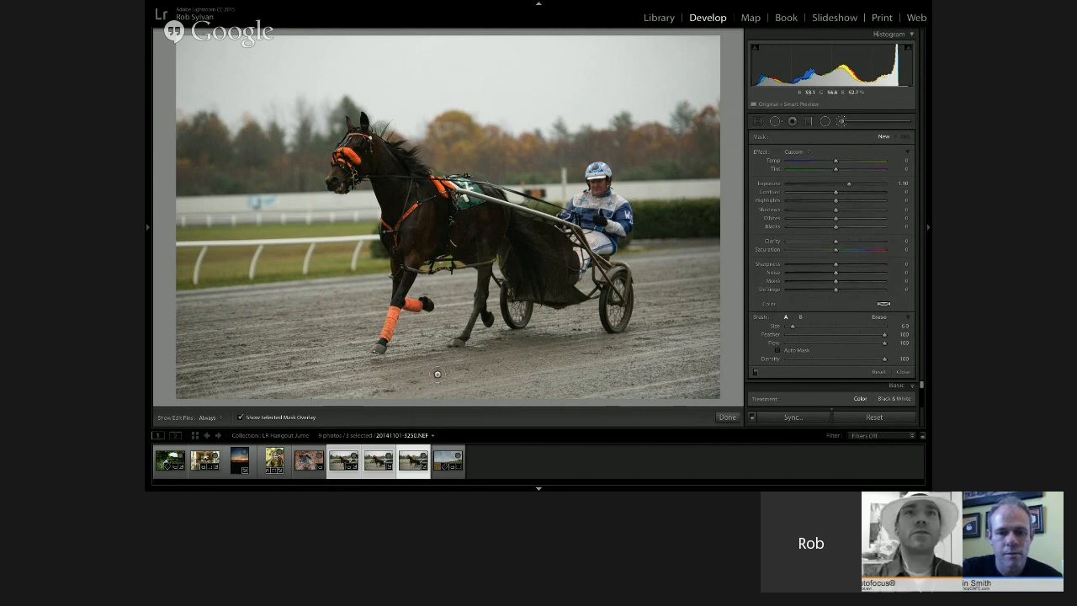
key("super+Tab")
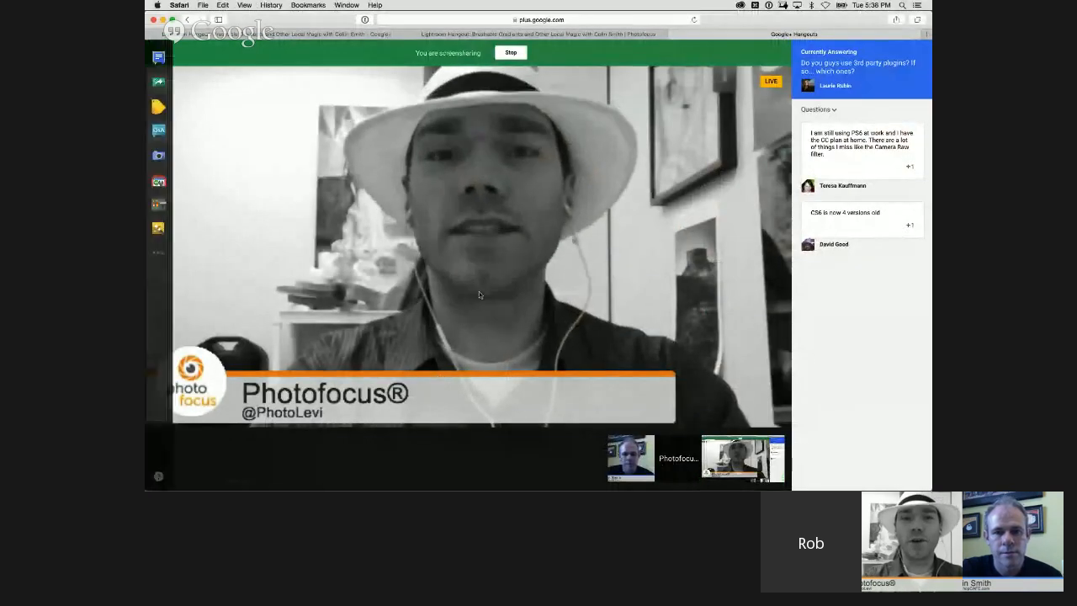
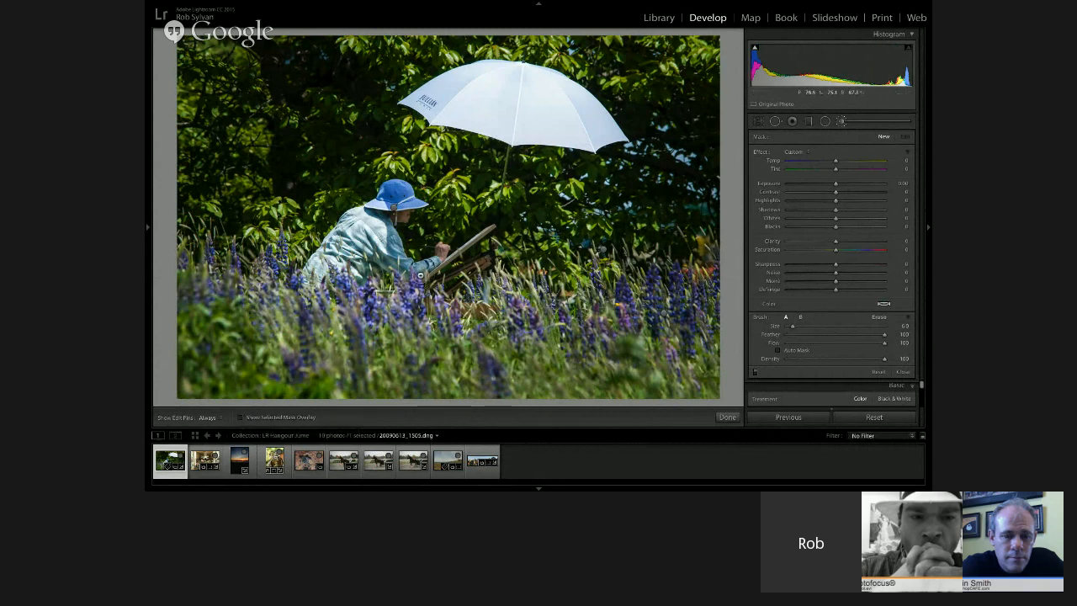
Turn on the mask overlay and Auto Mask, and brush a new adjustment over the umbrella's right edge at Size 6.0
key("o")
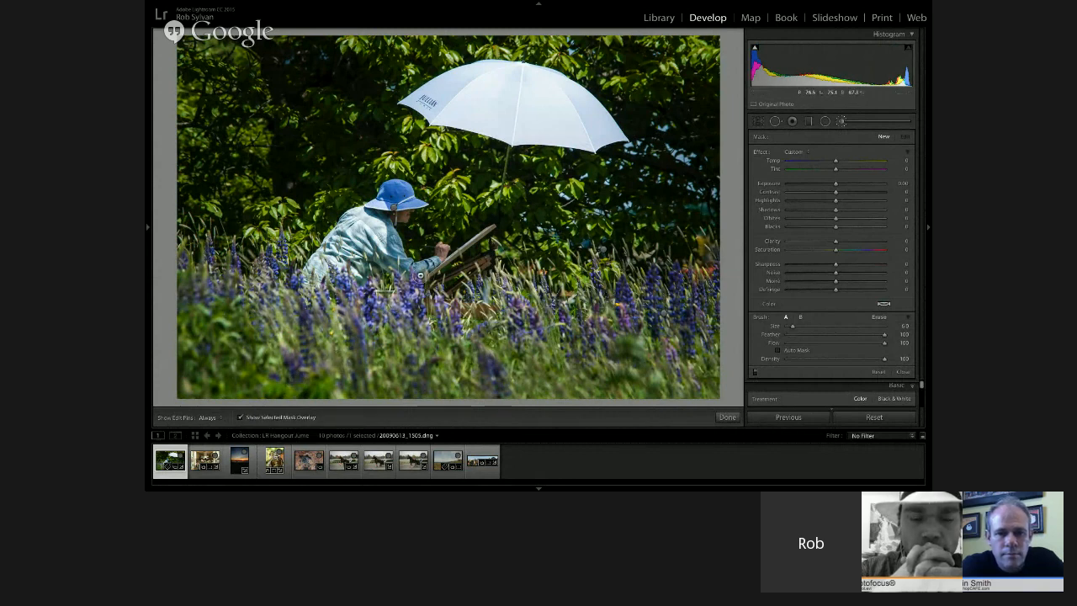
key("o")
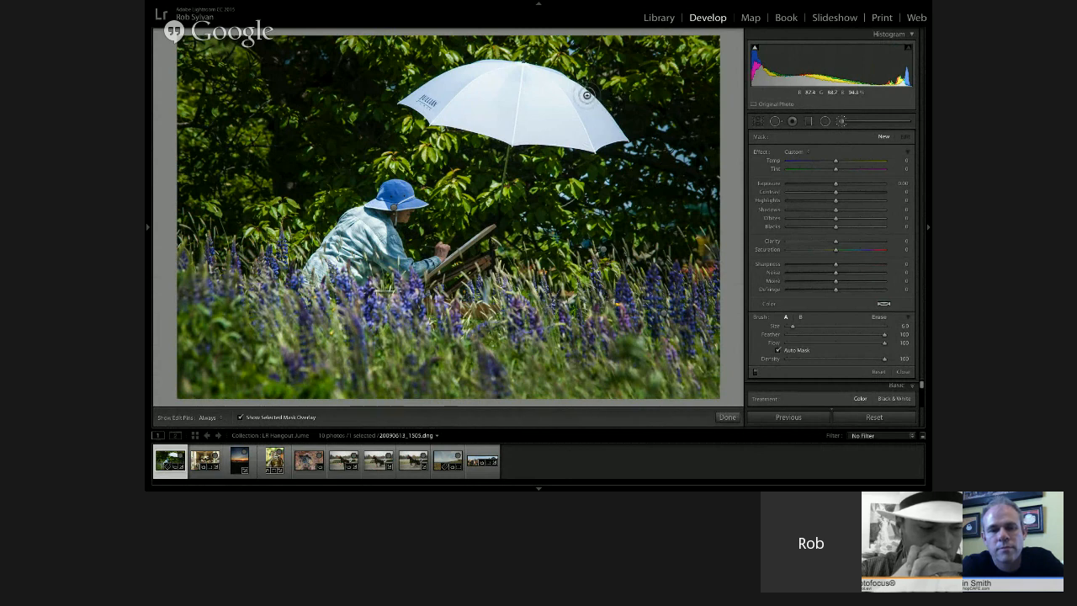
key("h")
mouse_move(604, 123)
left_mouse_down()
mouse_move(599, 115)
mouse_move(615, 134)
mouse_move(594, 140)
left_mouse_up()
key("h")
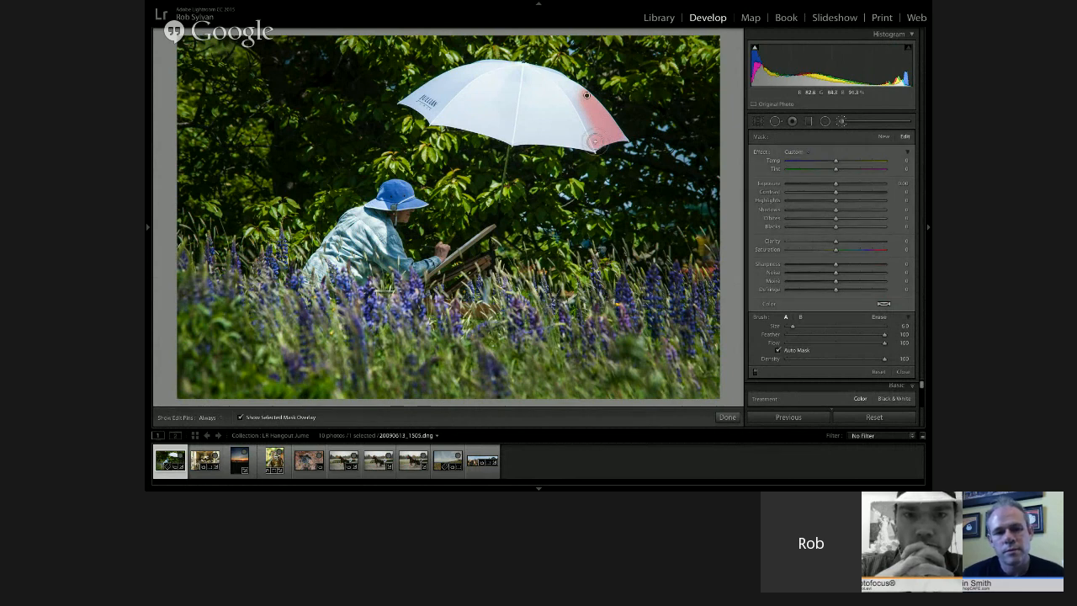
Extend the brush mask over the whole umbrella, enlarging the brush up to Size 20.0
key("h")
mouse_move(515, 133)
left_mouse_down()
mouse_move(441, 117)
mouse_move(406, 93)
mouse_move(513, 71)
left_mouse_up()
key("bracketright")
key("bracketright")
key("bracketright")
key("bracketright")
key("bracketright")
key("bracketright")
key("bracketright")
key("bracketright")
key("bracketright")
key("bracketright")
key("bracketright")
key("bracketright")
key("bracketright")
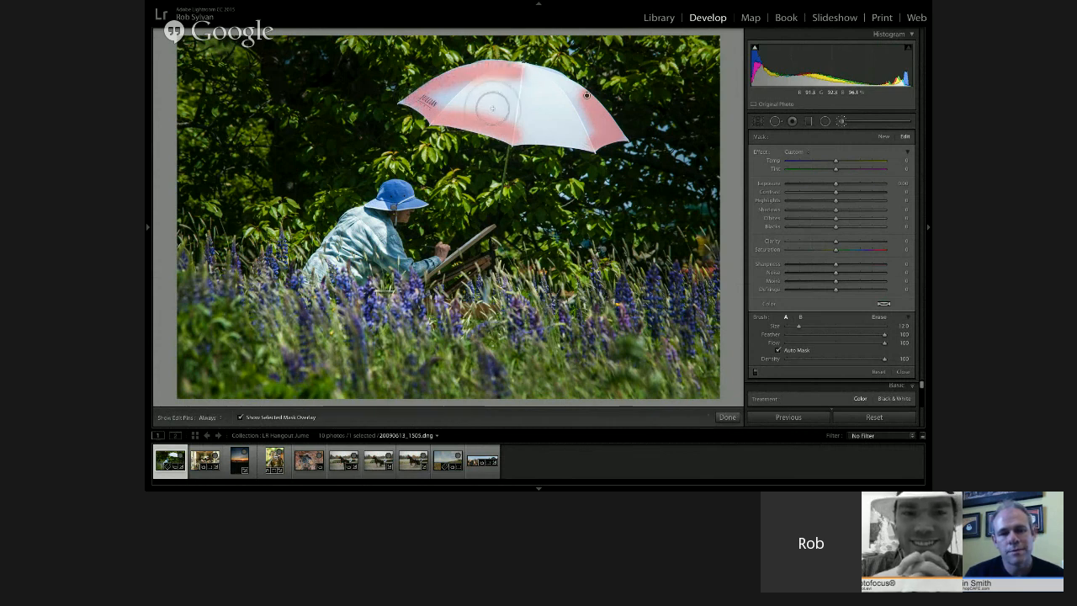
key("h")
key("bracketright")
mouse_move(528, 100)
left_mouse_down()
mouse_move(492, 91)
mouse_move(453, 102)
mouse_move(560, 128)
mouse_move(562, 109)
mouse_move(578, 127)
mouse_move(525, 72)
mouse_move(515, 71)
mouse_move(621, 133)
left_mouse_up()
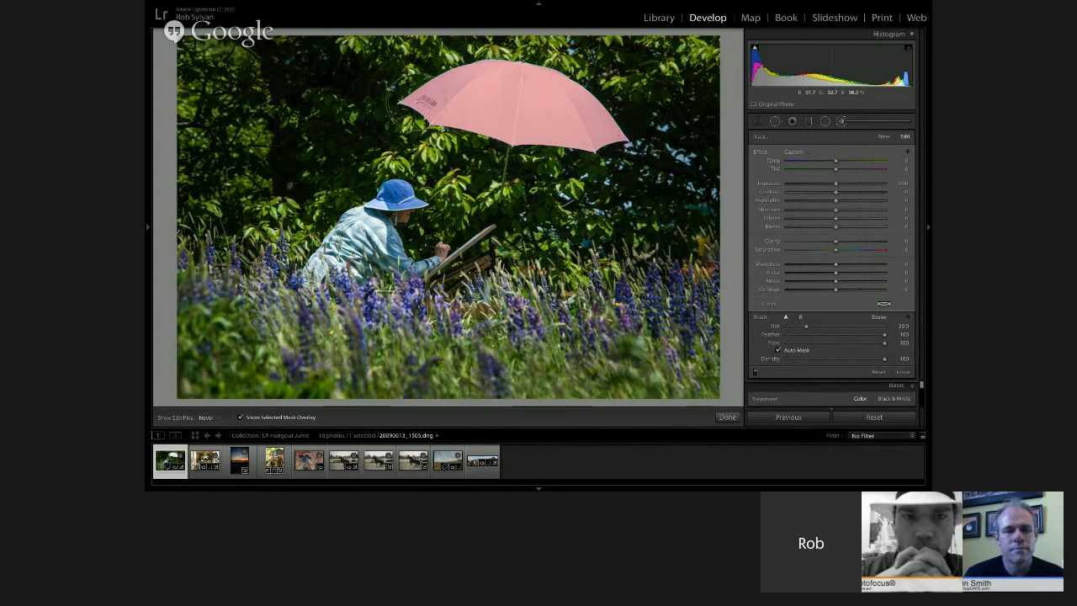
key("h")
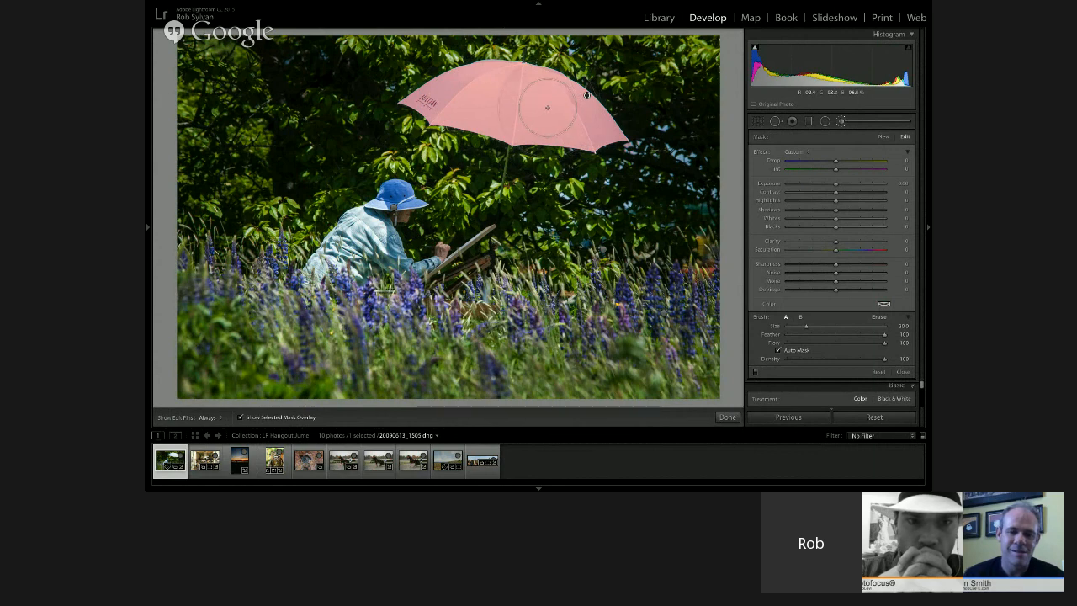
Hide the mask overlay and set the edit pins to show as Auto
key("o")
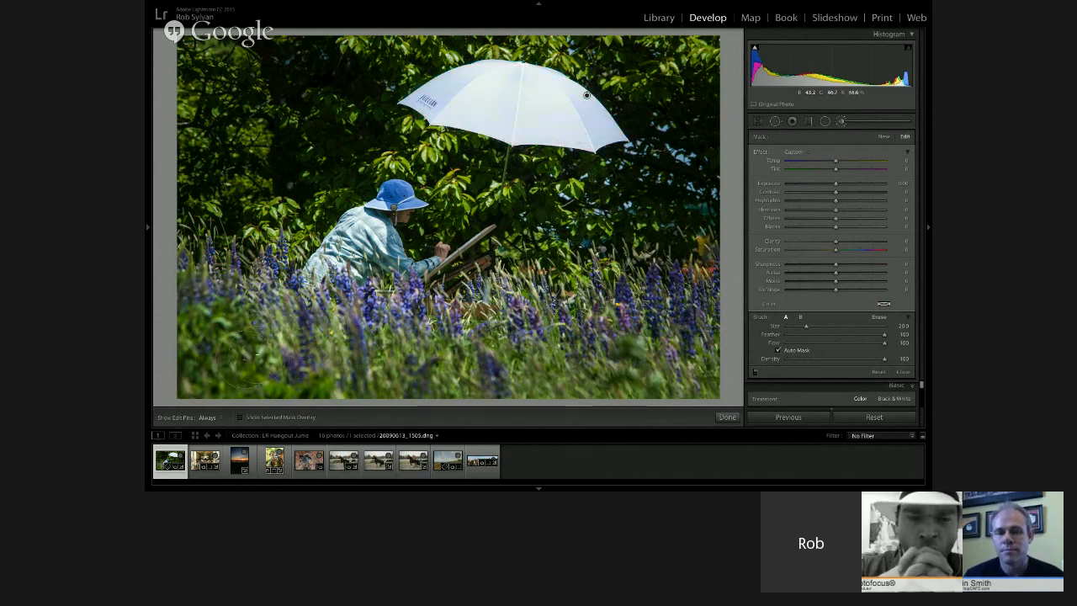
left_click(211, 419)
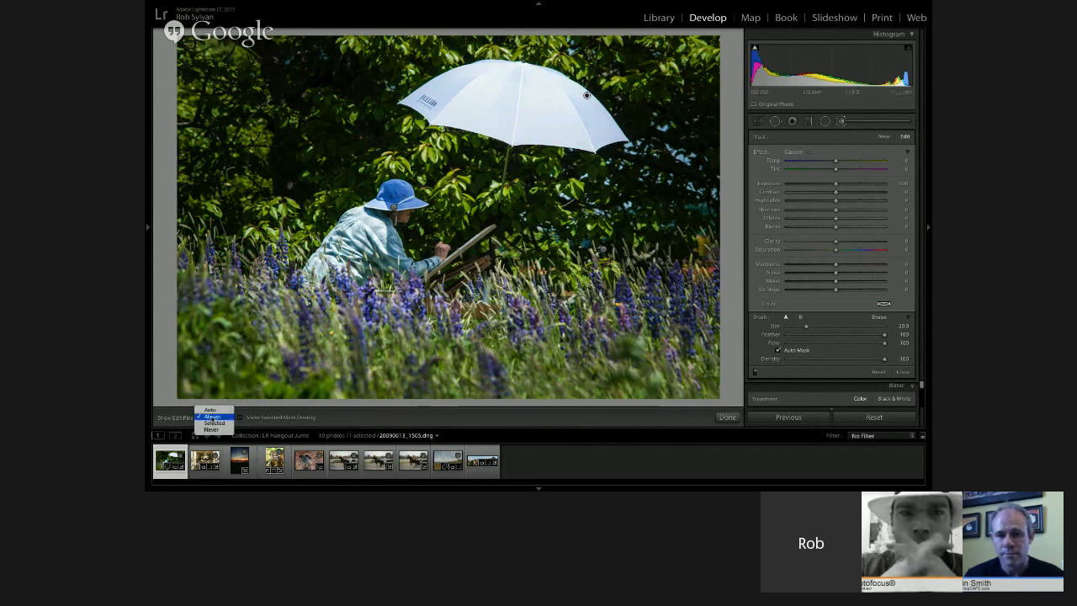
left_click(213, 413)
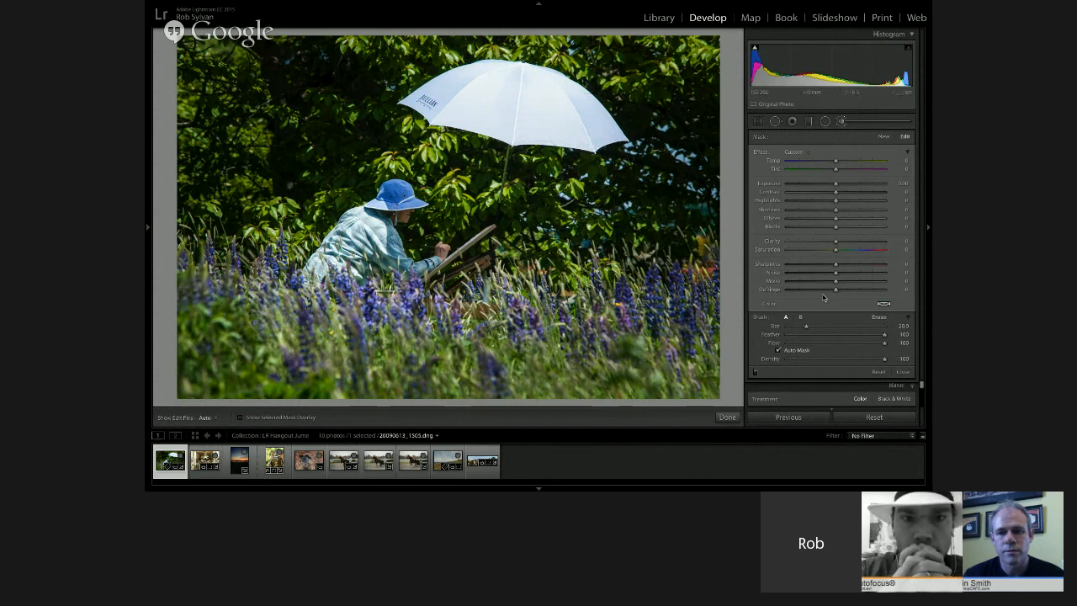
Try green tints on the umbrella adjustment, settling on a violet tint with increased colour saturation
left_click(884, 304)
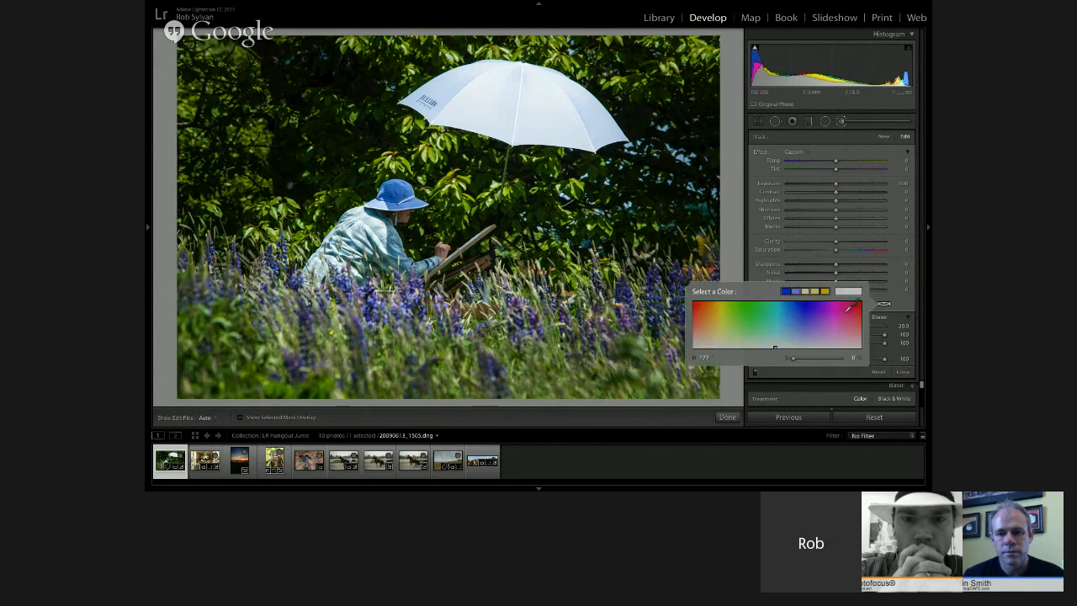
left_click(807, 328)
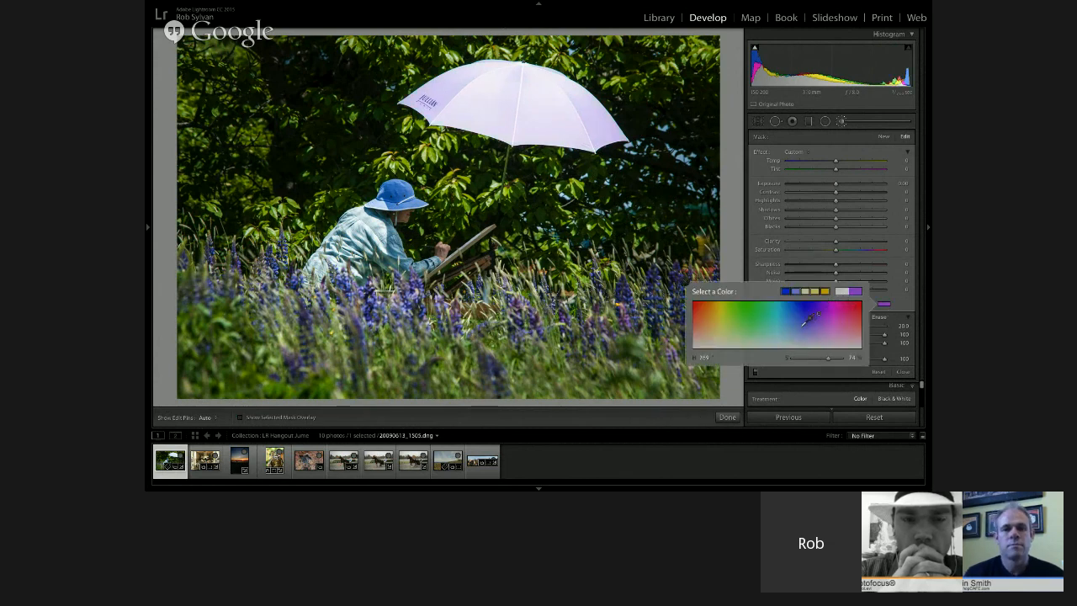
left_click(743, 317)
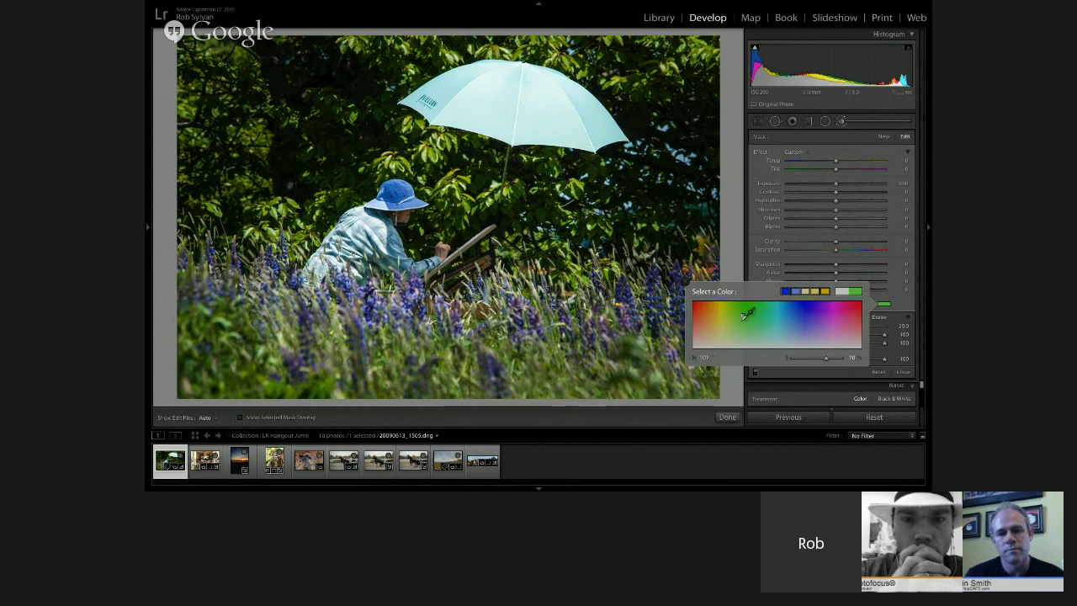
left_click_drag(743, 316, 734, 324)
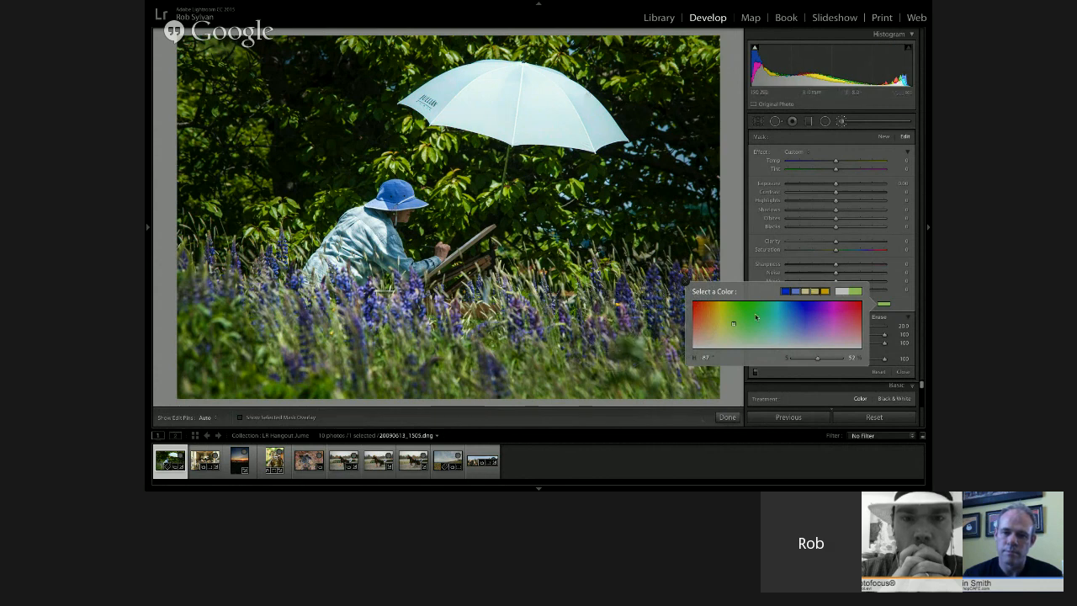
left_click(740, 327)
mouse_move(742, 322)
left_mouse_down()
mouse_move(655, 319)
mouse_move(630, 295)
mouse_move(637, 285)
left_mouse_up()
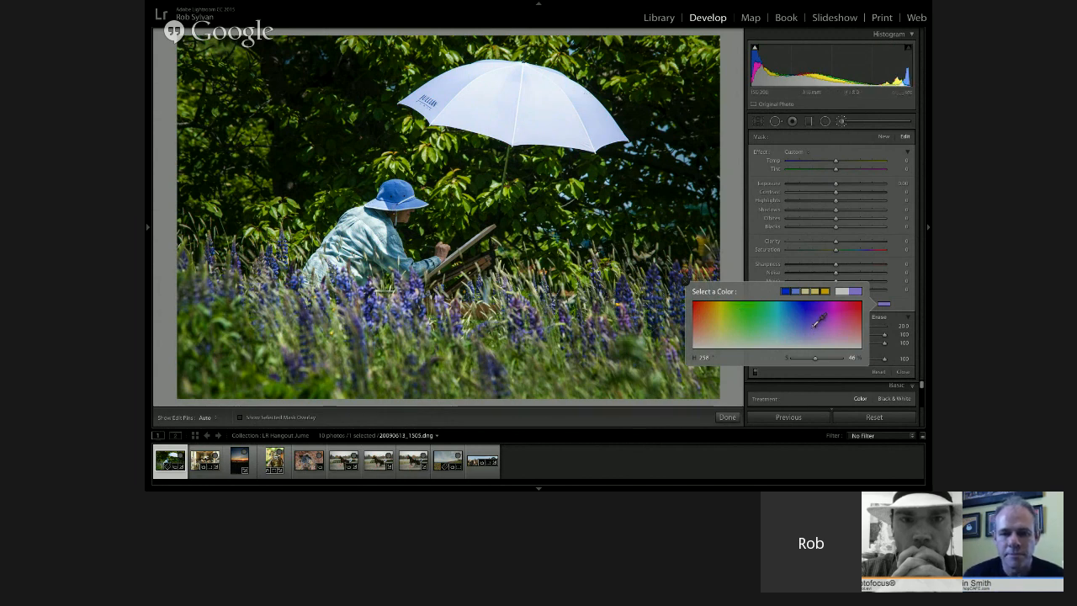
left_click_drag(815, 359, 834, 358)
left_click(897, 303)
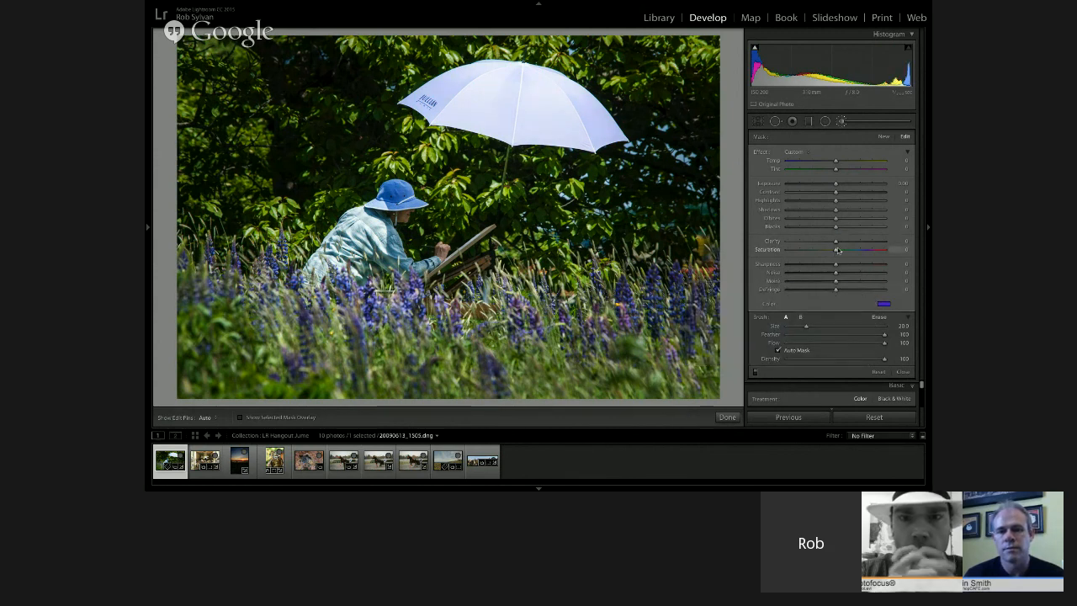
Lower the umbrella adjustment's Saturation to about -59 and its Exposure to about -0.97
left_click_drag(829, 251, 803, 252)
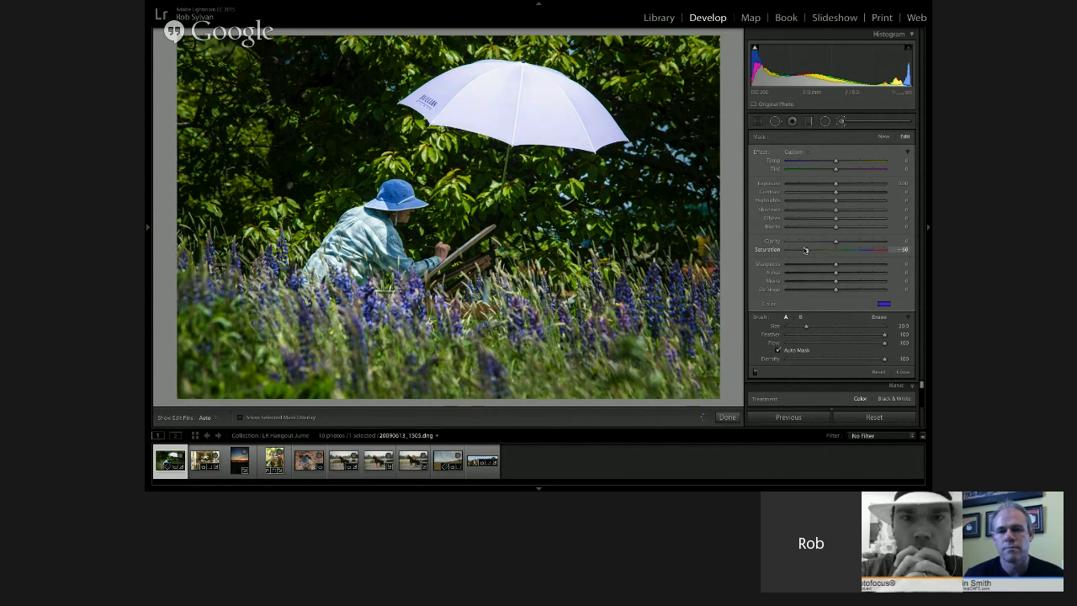
left_click_drag(804, 250, 807, 251)
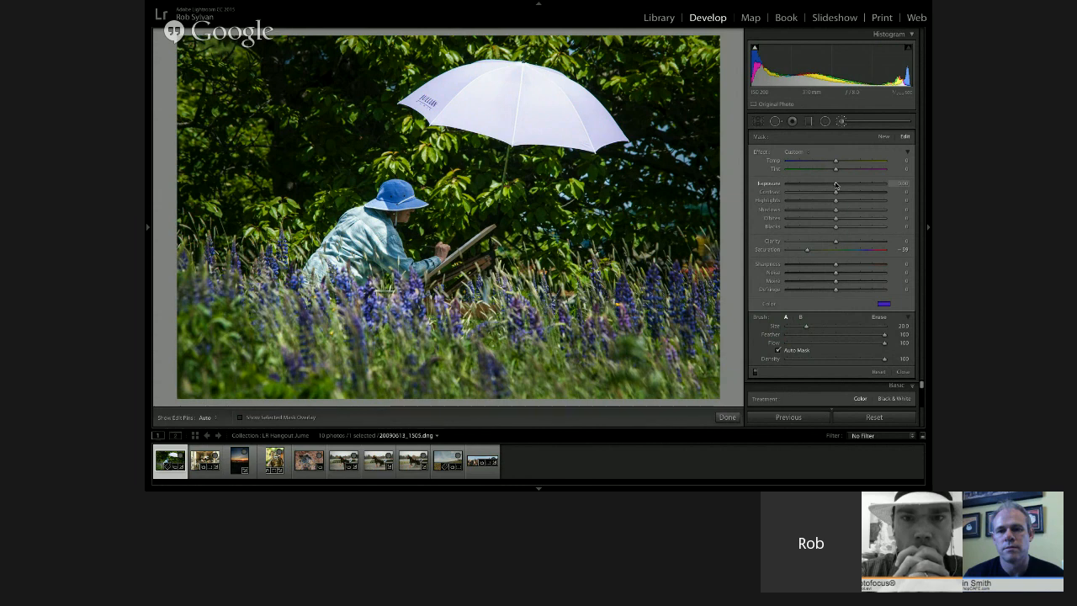
left_click_drag(834, 184, 827, 184)
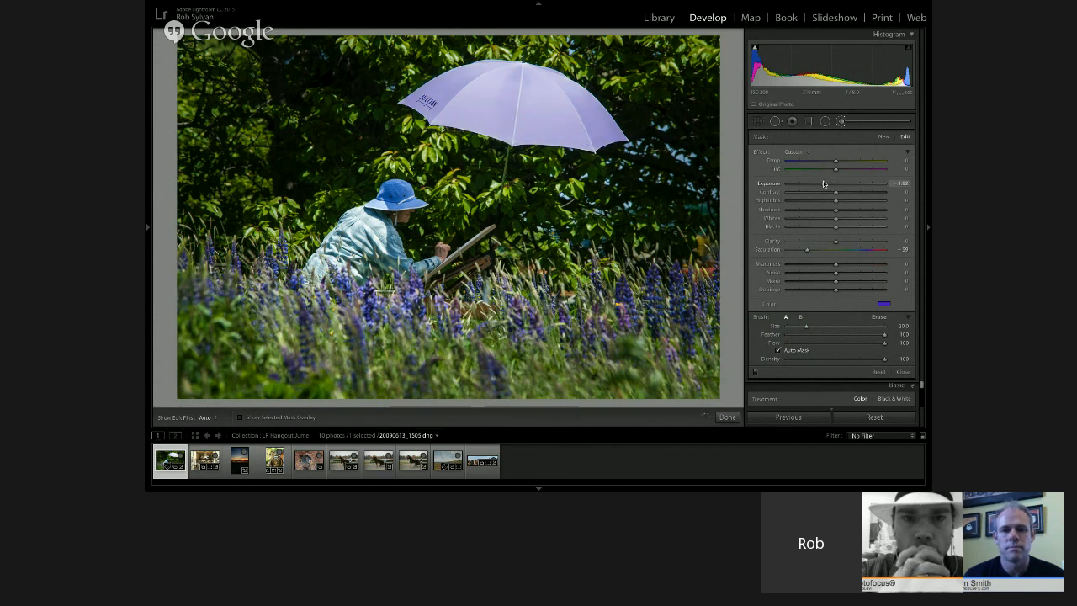
left_click_drag(823, 184, 824, 183)
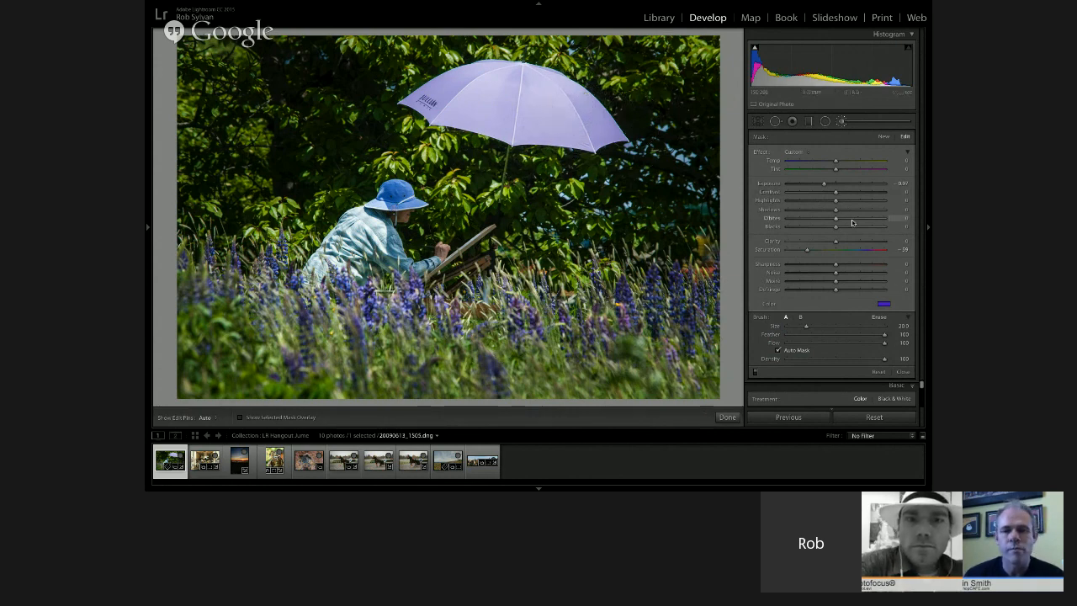
Reduce the saturation of the umbrella's violet tint to about 33%
left_click(884, 305)
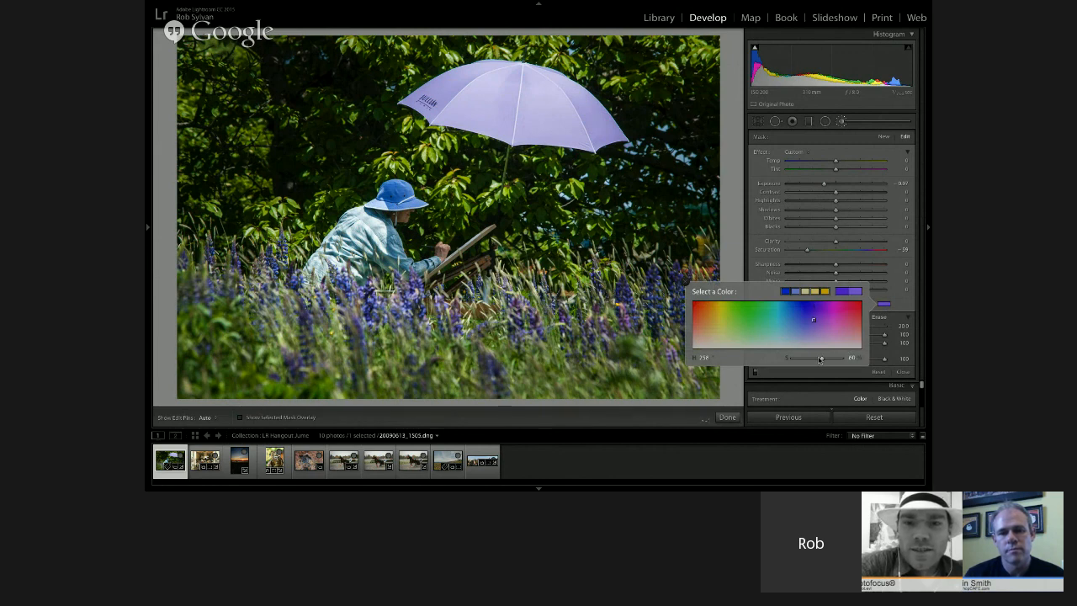
left_click_drag(811, 360, 809, 359)
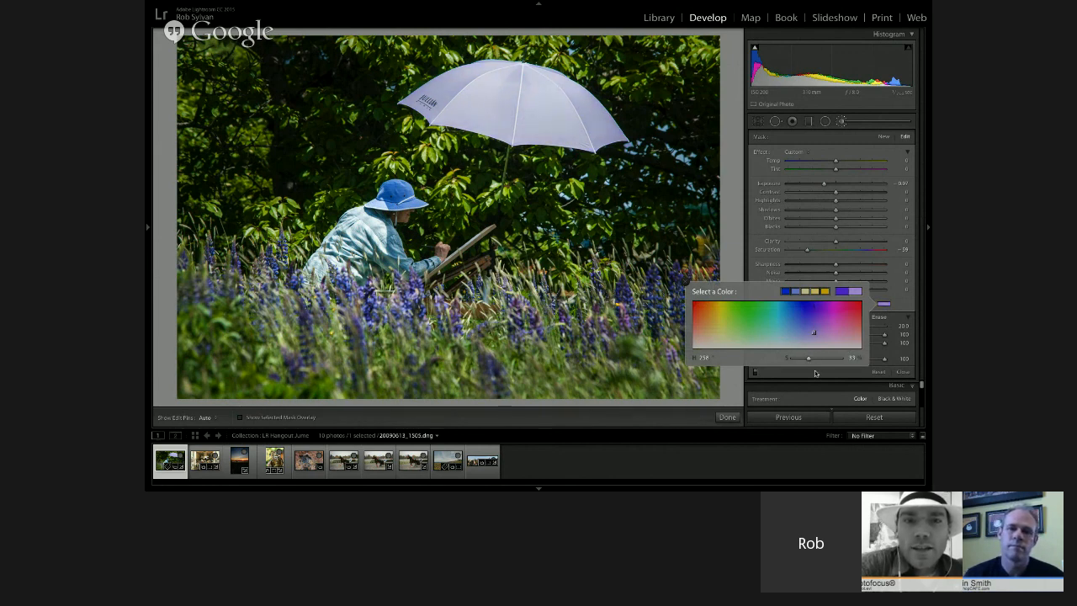
left_click(815, 372)
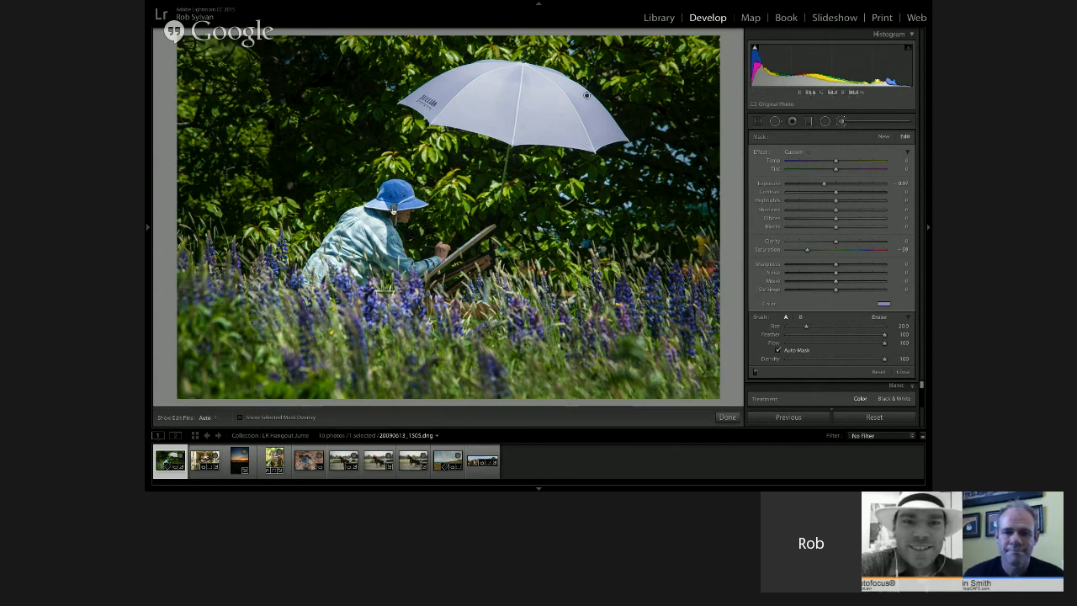
Select the existing brush adjustment on the painter below the hat and check its area with the mask overlay
left_click(393, 207)
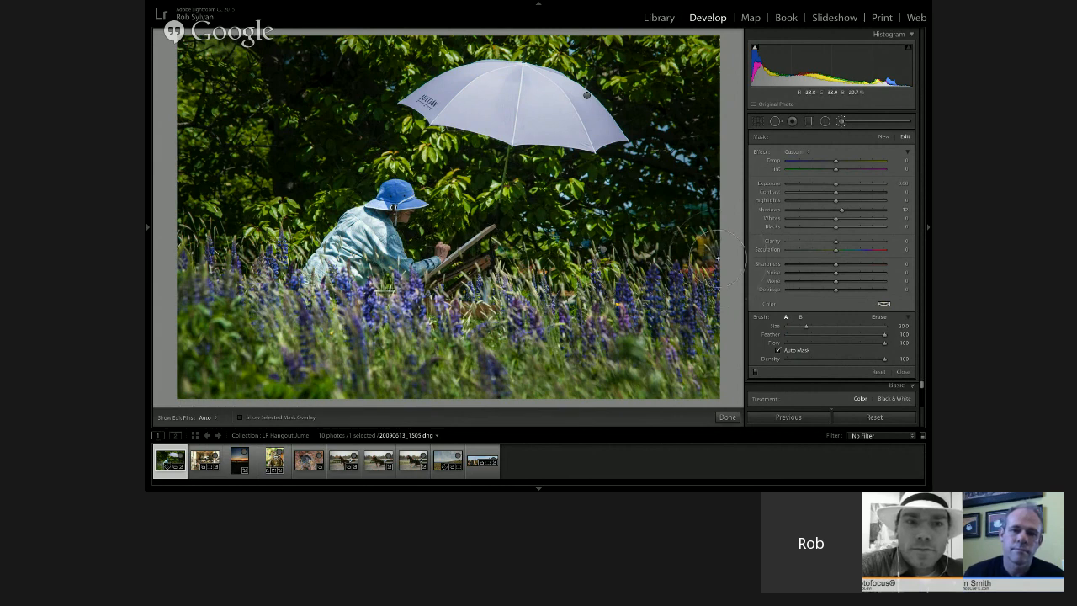
key("o")
key("o")
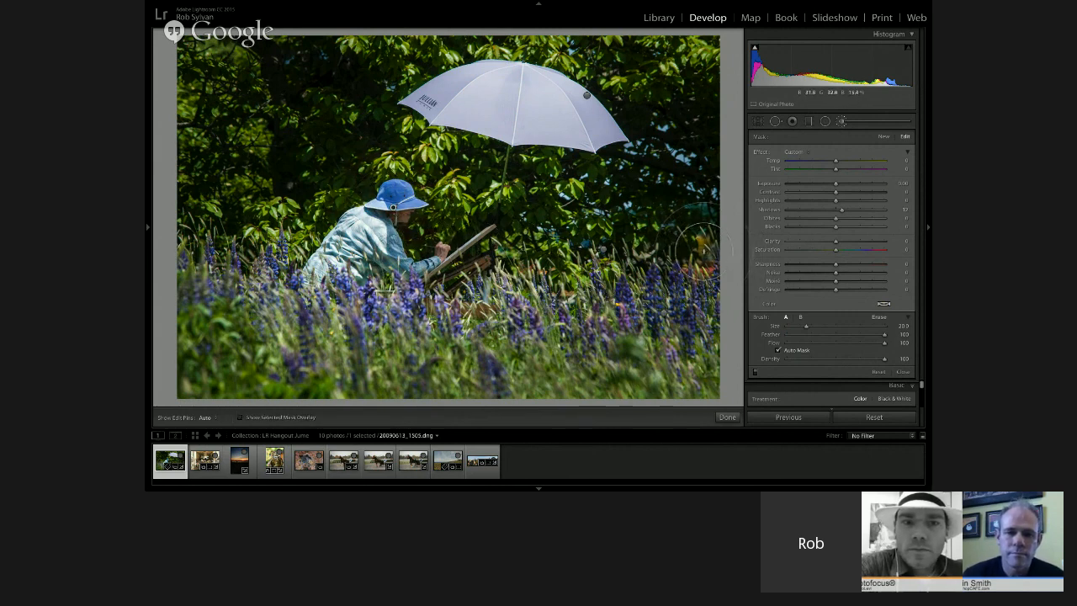
key("o")
key("o")
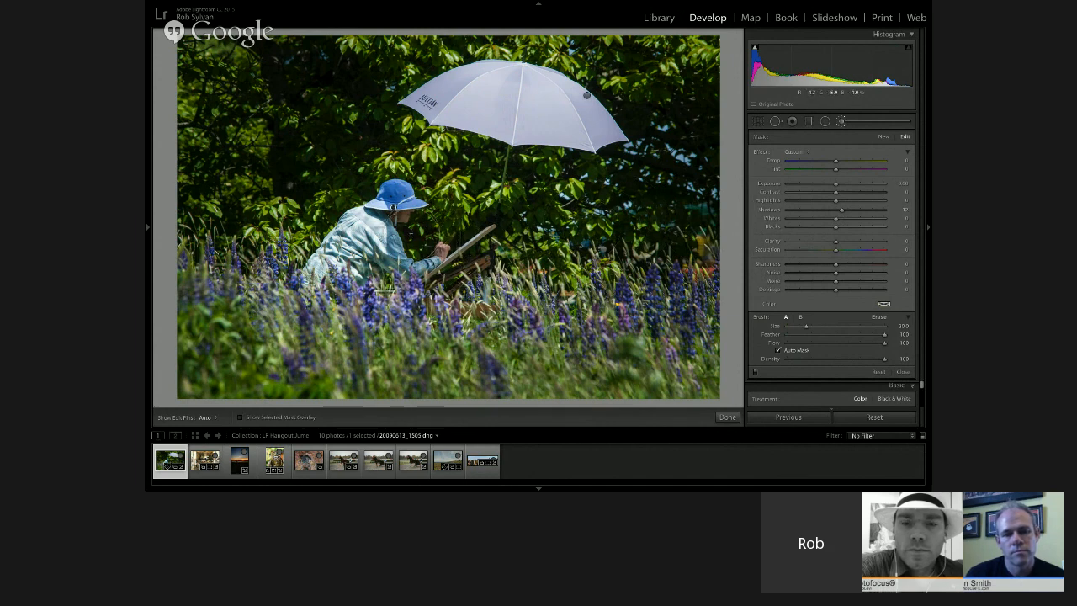
Start a new brush adjustment at Size 8.0, paint over the blue hat, and check the coverage with the mask overlay
key("Return")
key("[")
key("[")
key("[")
key("[")
key("[")
key("[")
key("[")
key("bracketleft")
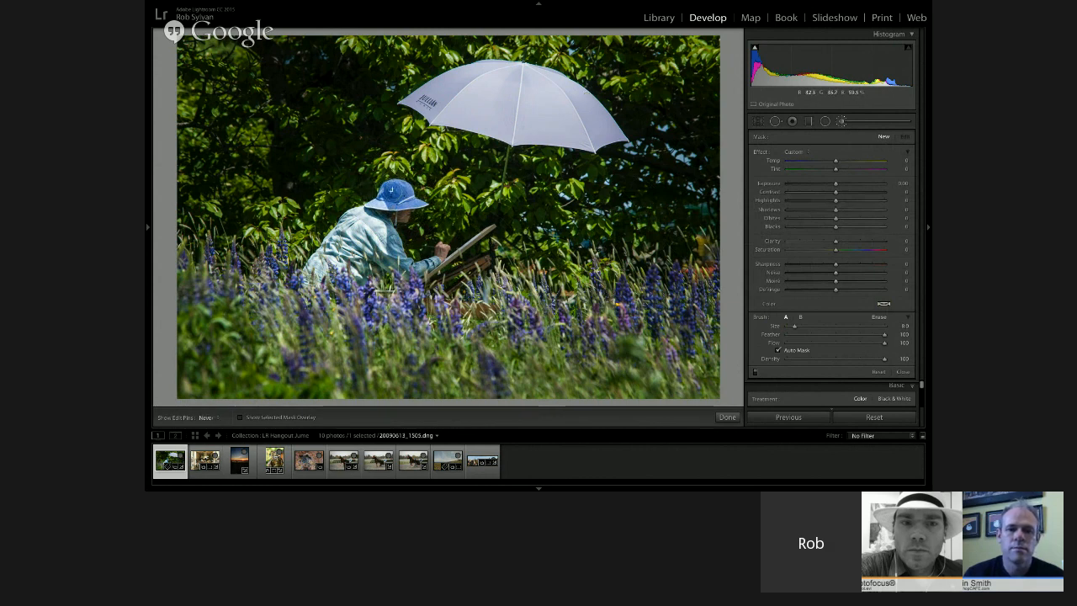
left_click_drag(396, 194, 410, 202)
key("o")
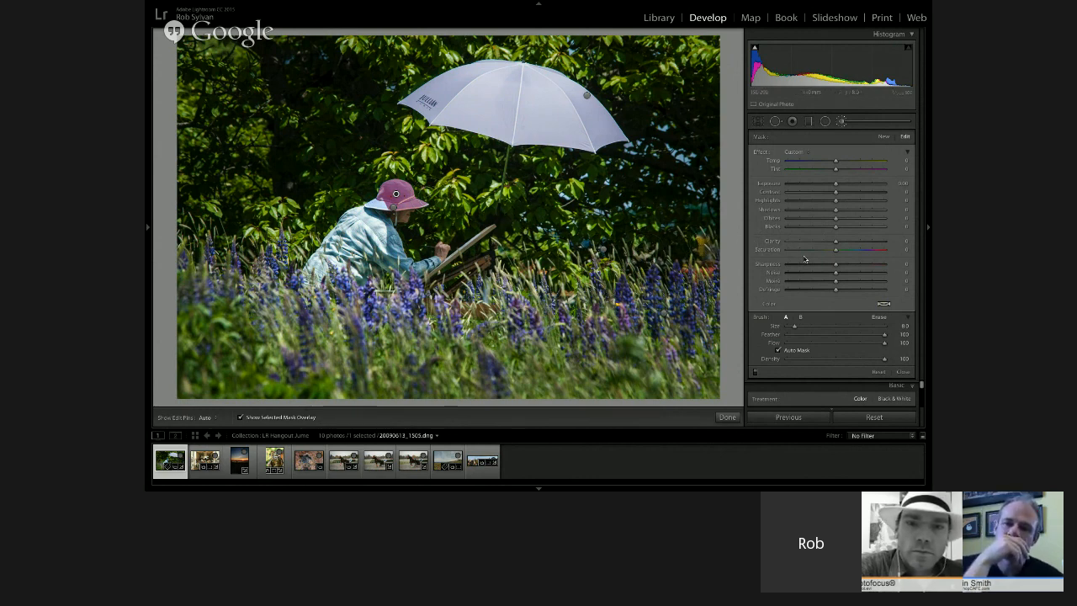
key("o")
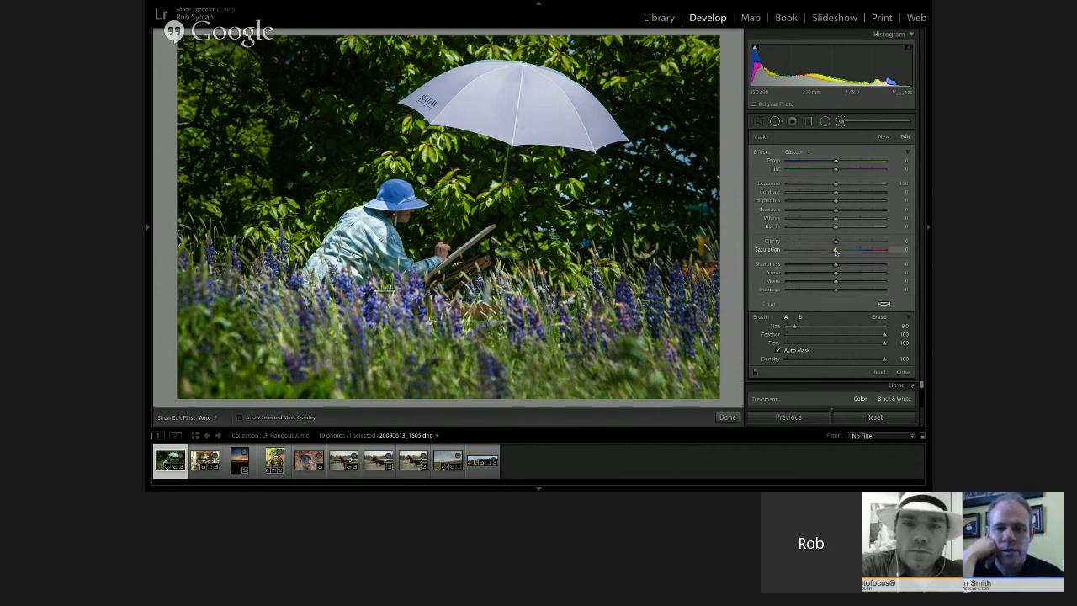
Recolour the hat with a yellow-green tint at hue 79 and Saturation at -100, and close the Adjustment Brush
left_click_drag(805, 251, 795, 252)
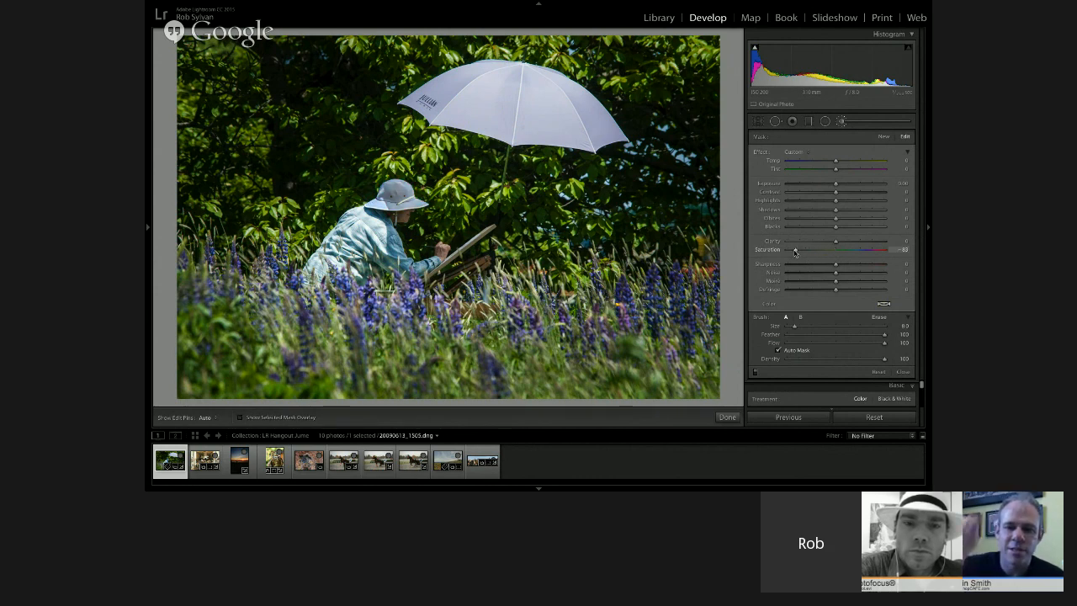
left_click(883, 304)
left_click(852, 314)
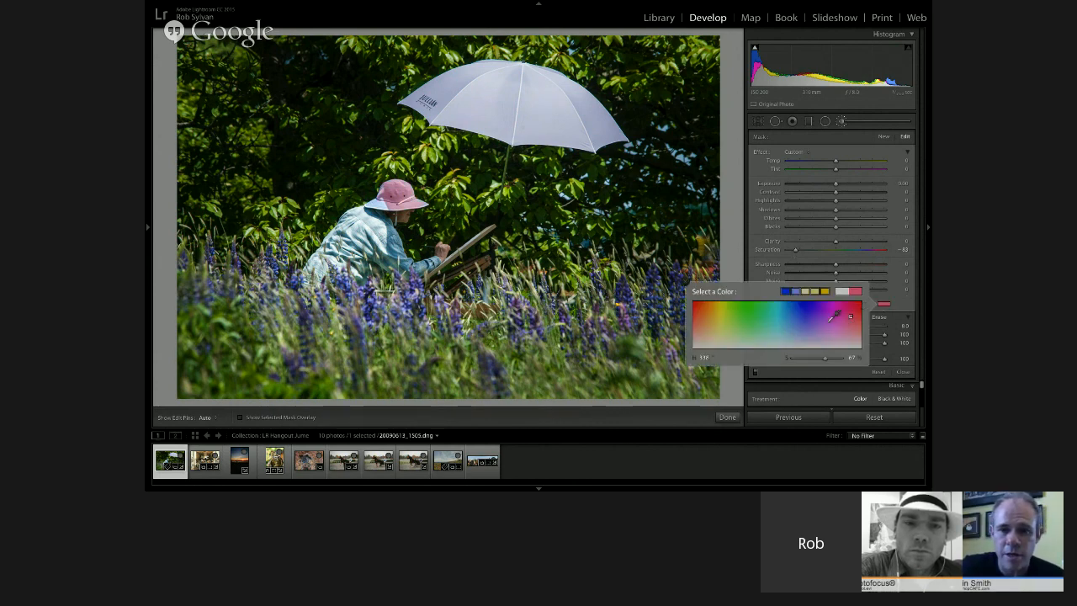
left_click(733, 333)
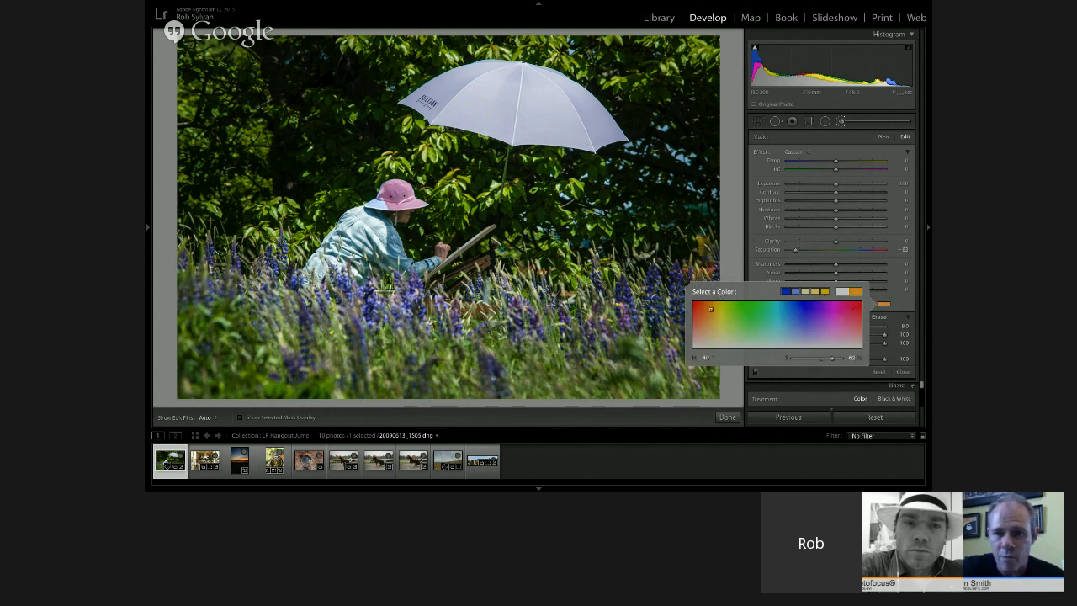
left_click_drag(605, 321, 555, 364)
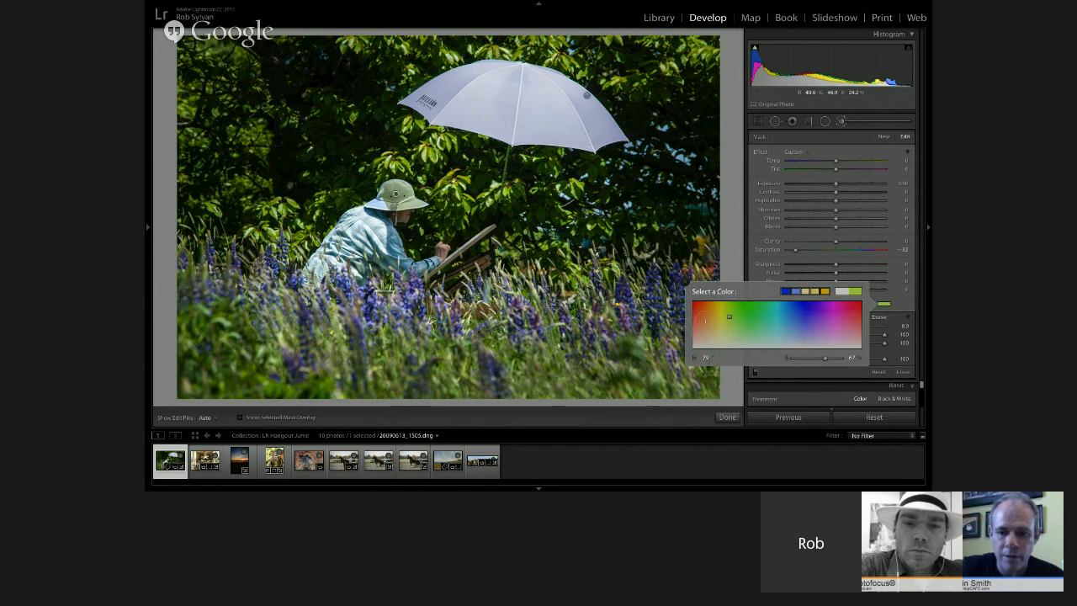
left_click(684, 283)
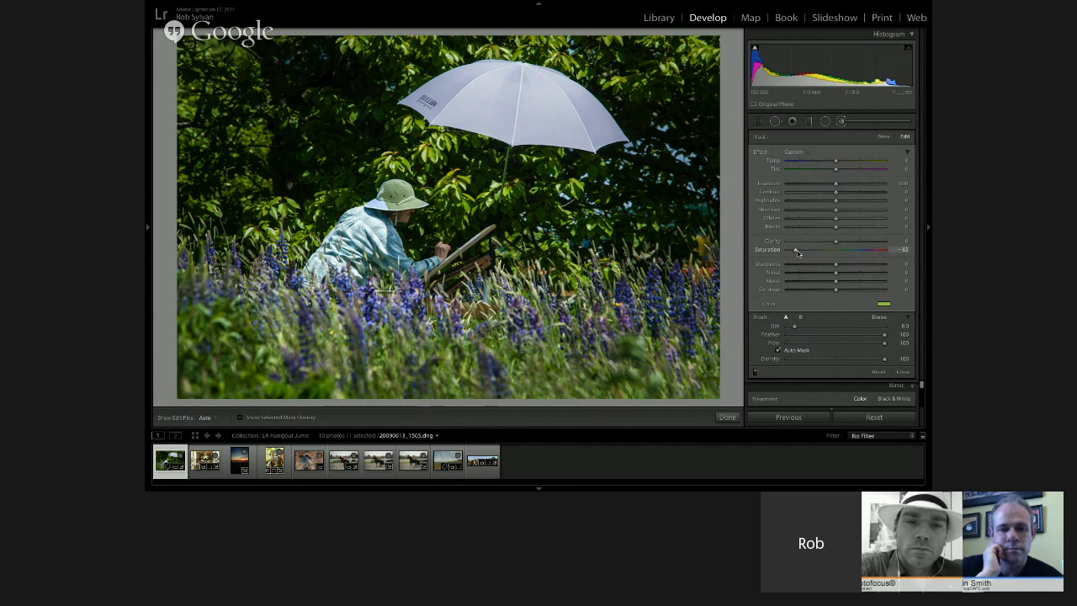
left_click_drag(794, 251, 785, 250)
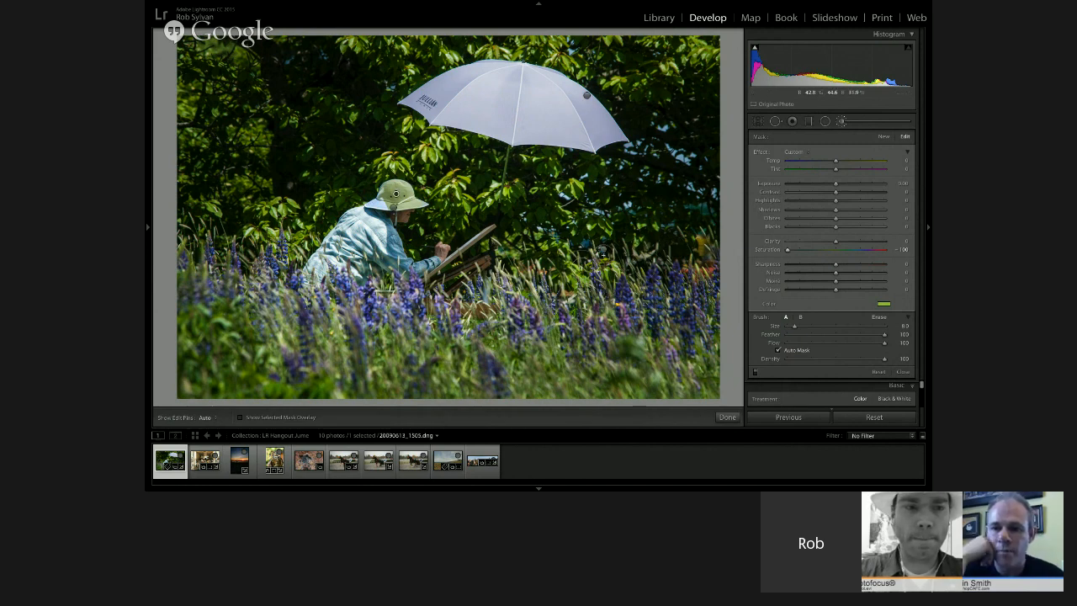
left_click(841, 122)
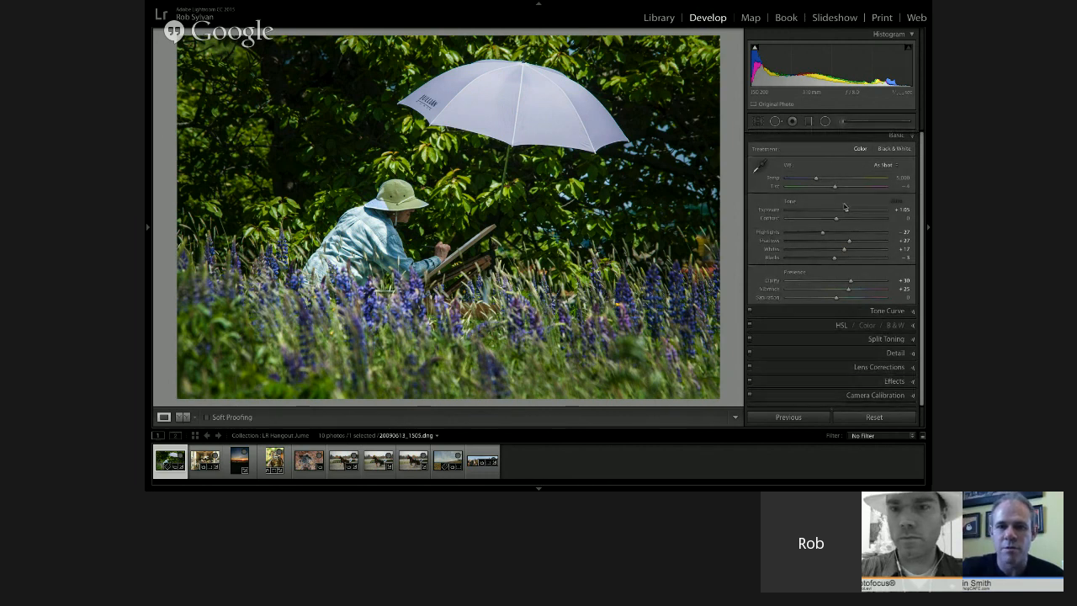
Lower the photo's overall Exposure to +0.50
mouse_move(846, 212)
left_mouse_down()
mouse_move(830, 212)
mouse_move(841, 210)
left_mouse_up()
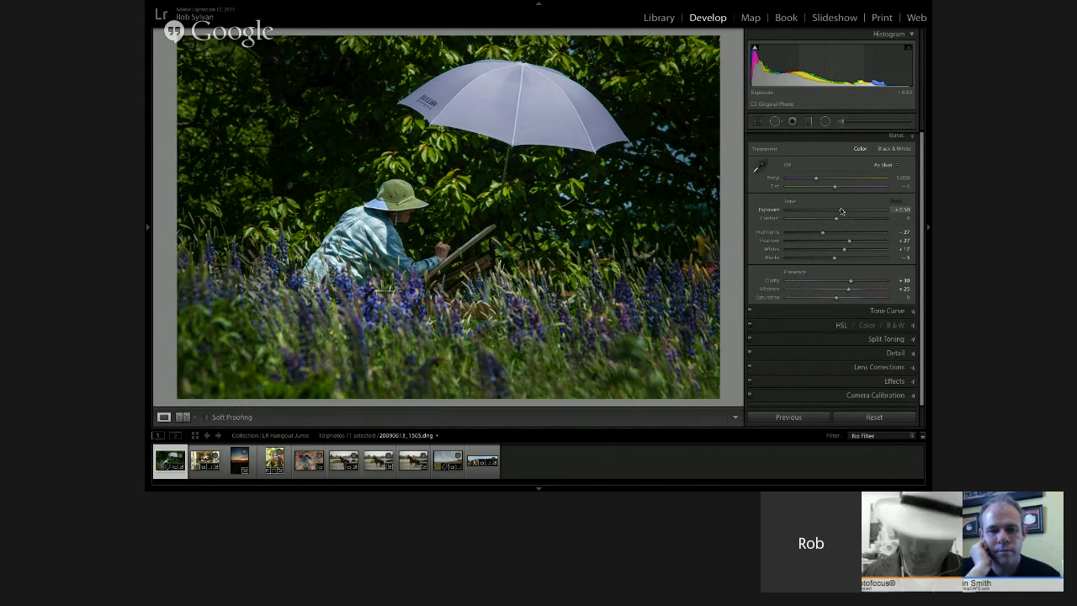
key("super+Tab")
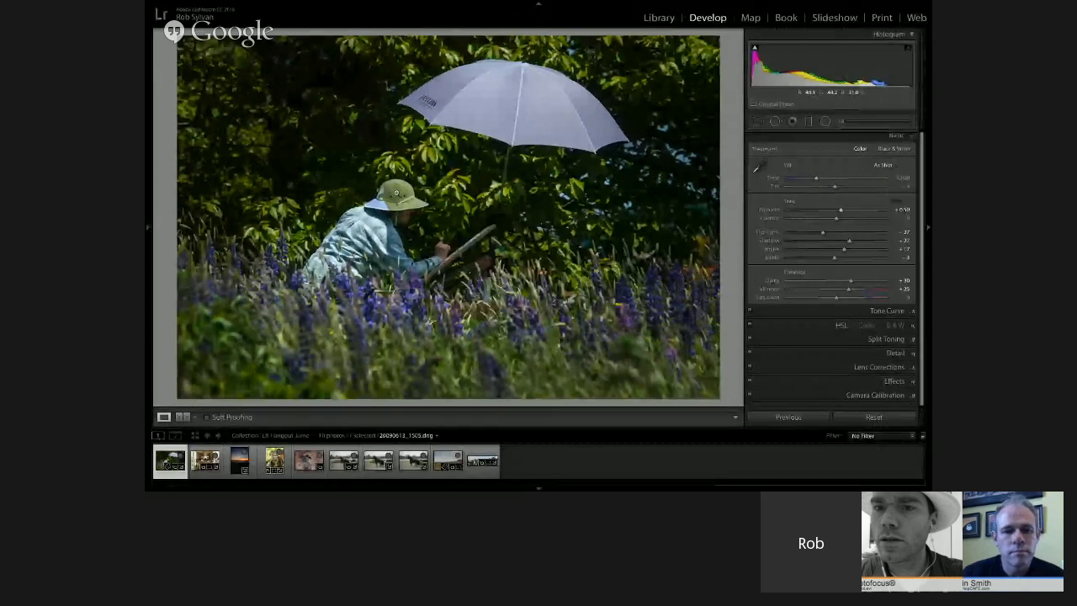
Shift the tint of the hat's existing brush adjustment to green at hue 100, and close the Adjustment Brush
key("k")
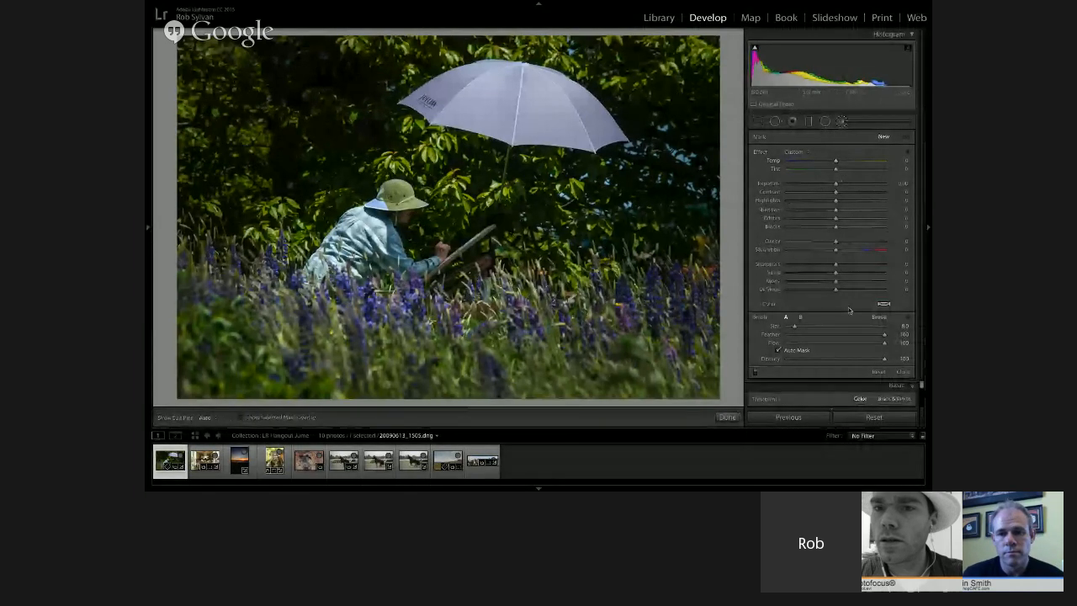
left_click(394, 194)
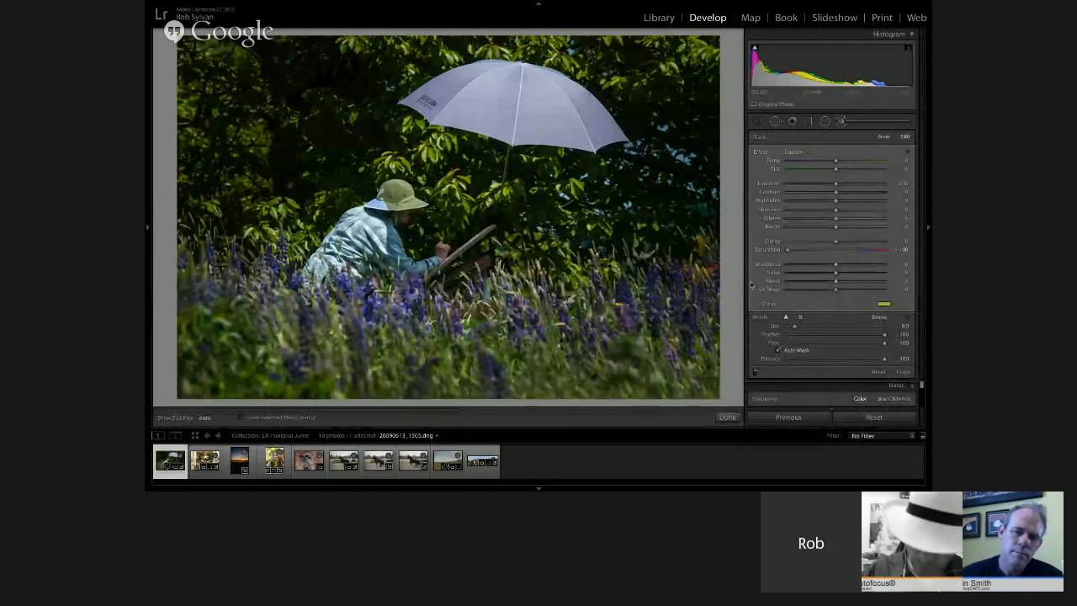
left_click(882, 305)
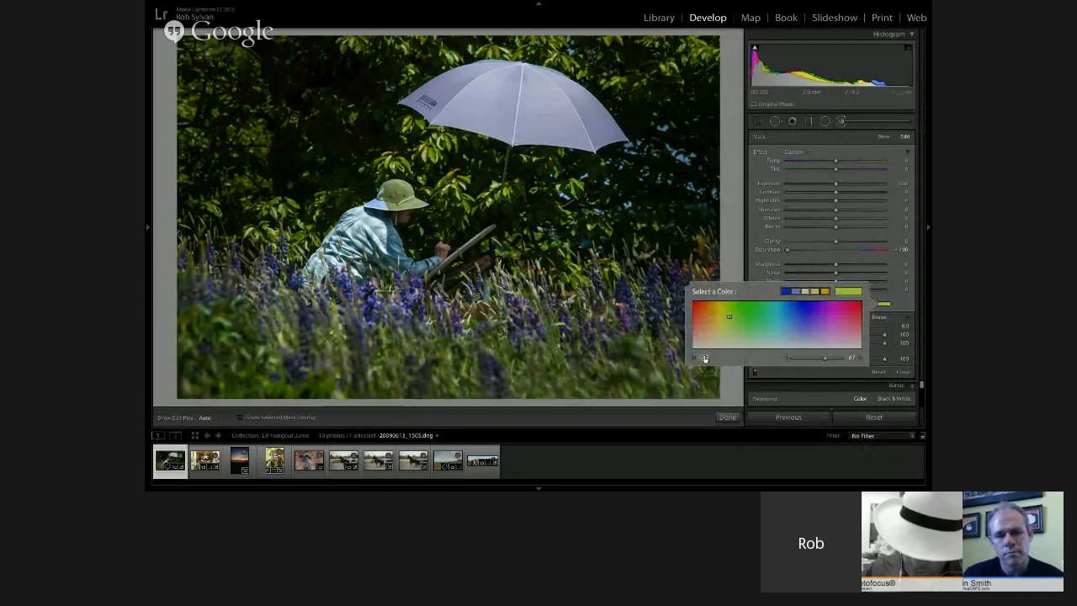
mouse_move(705, 358)
left_mouse_down()
mouse_move(717, 359)
mouse_move(705, 358)
left_mouse_up()
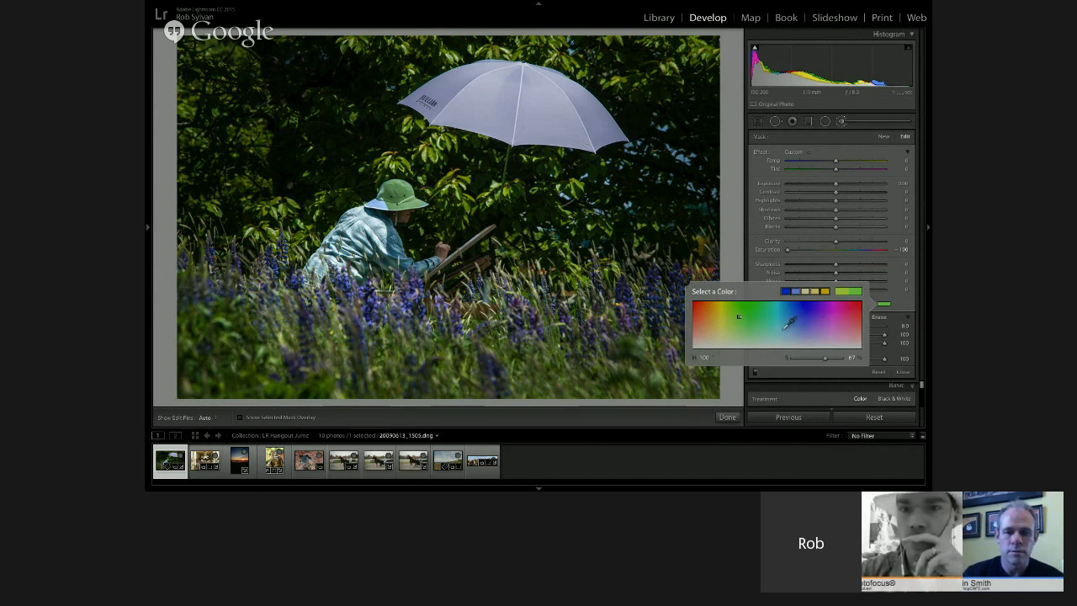
left_click(729, 274)
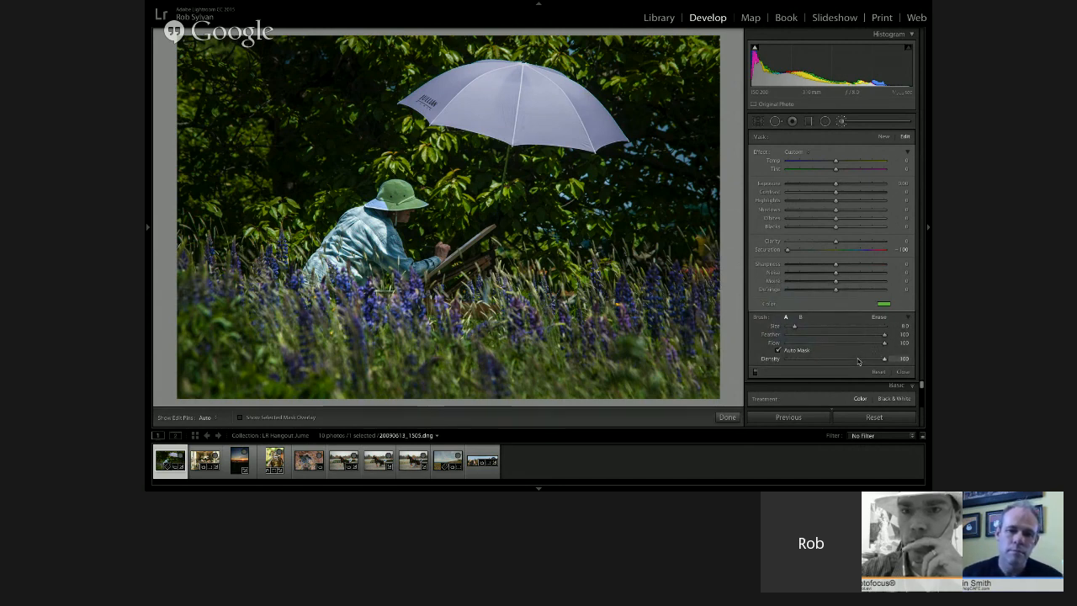
key("k")
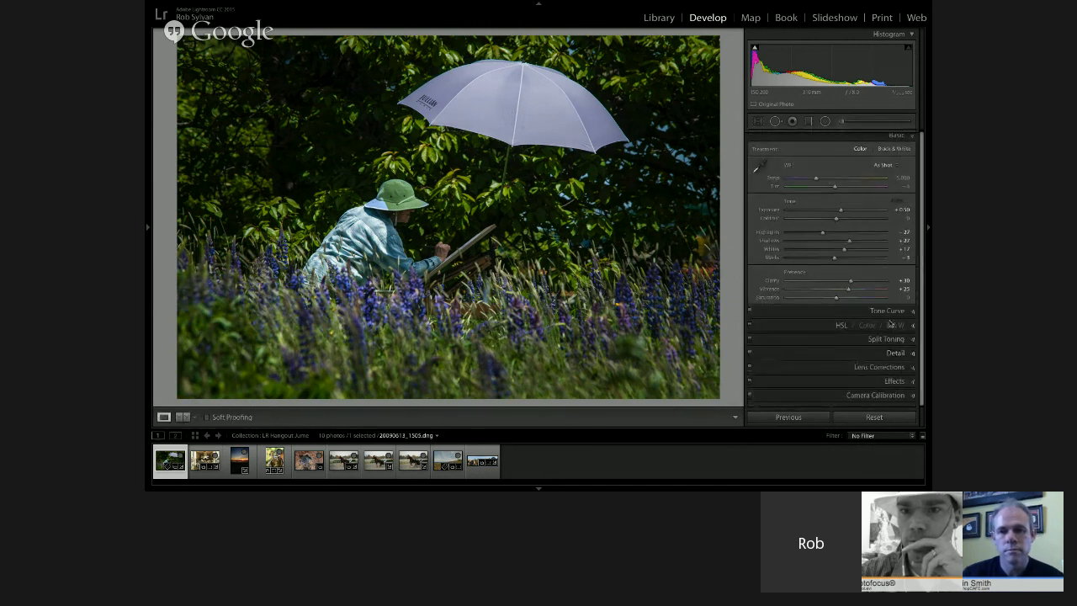
Convert the photo to black and white and compare it in the Before/After Left/Right Split view
left_click(898, 325)
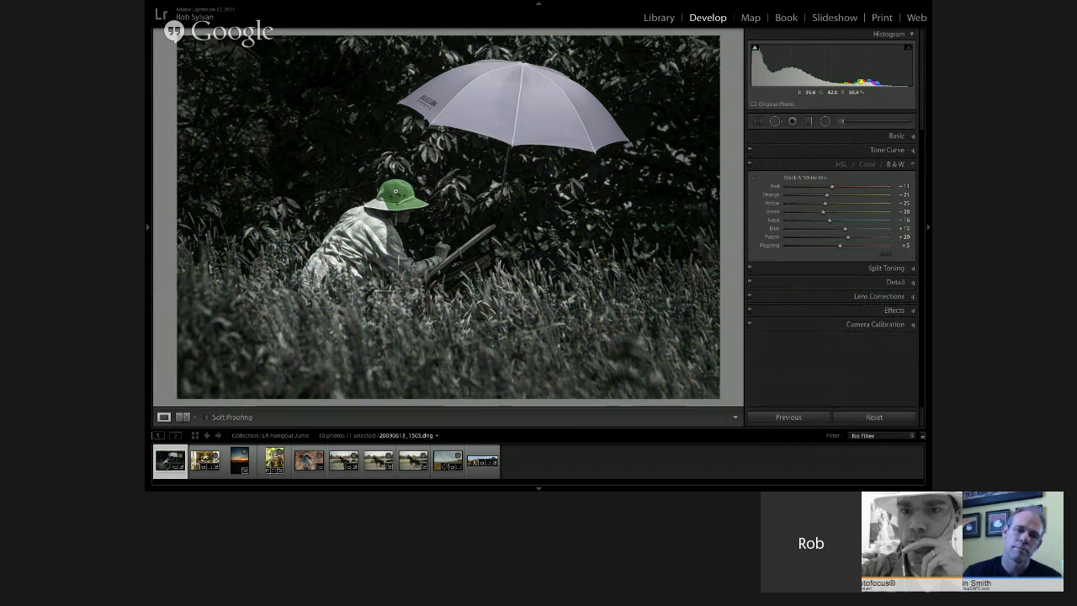
left_click(194, 417)
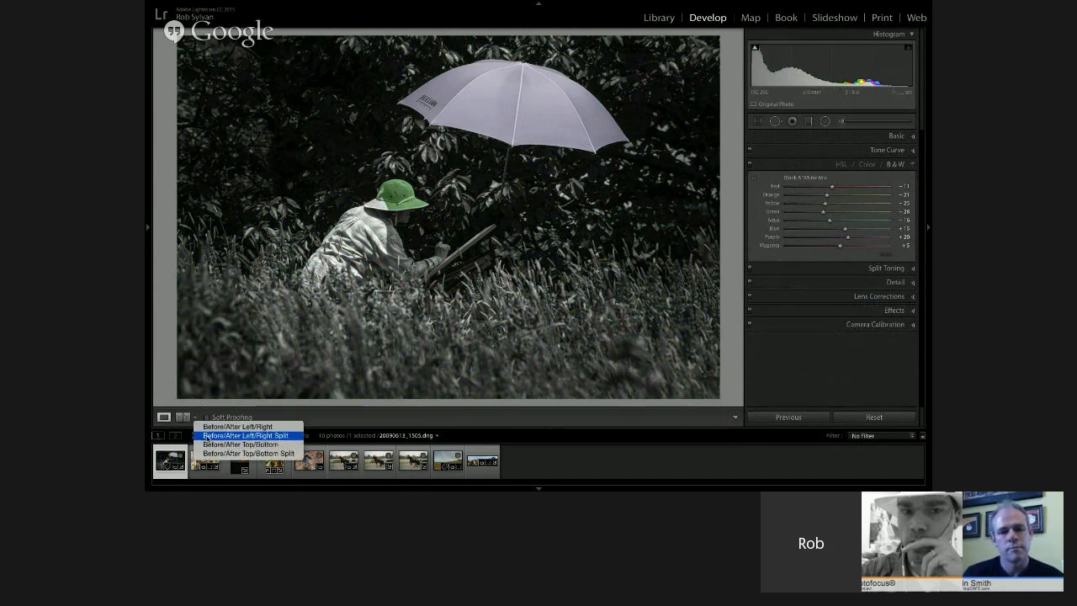
left_click(207, 436)
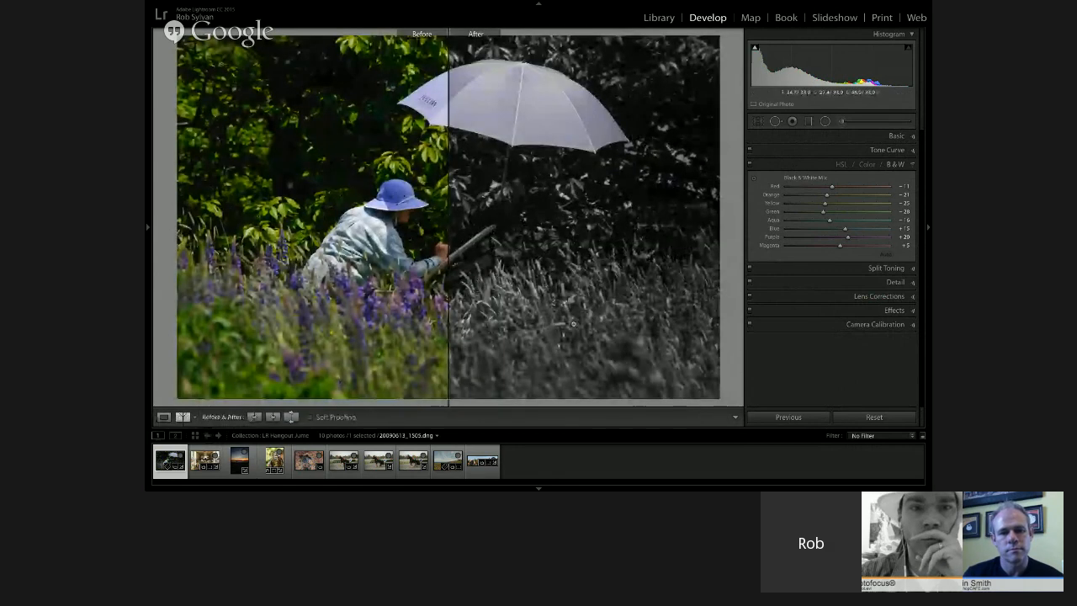
Start a new brush adjustment, sample a pink tint for it from the Before half of the photo, and leave the Before/After view
key("k")
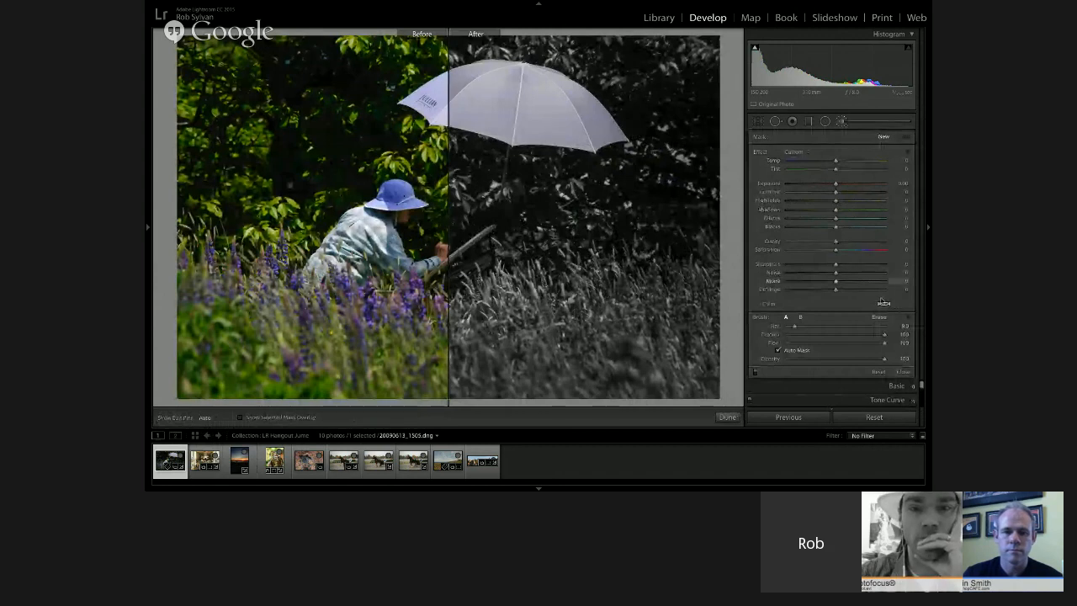
left_click(883, 304)
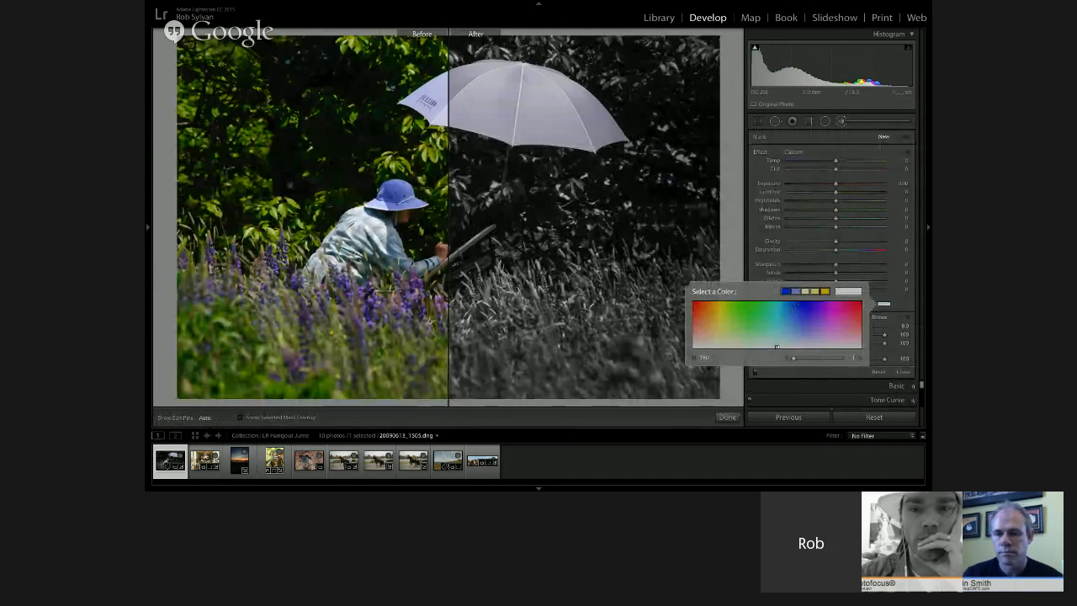
left_click(812, 319)
left_click_drag(812, 319, 404, 294)
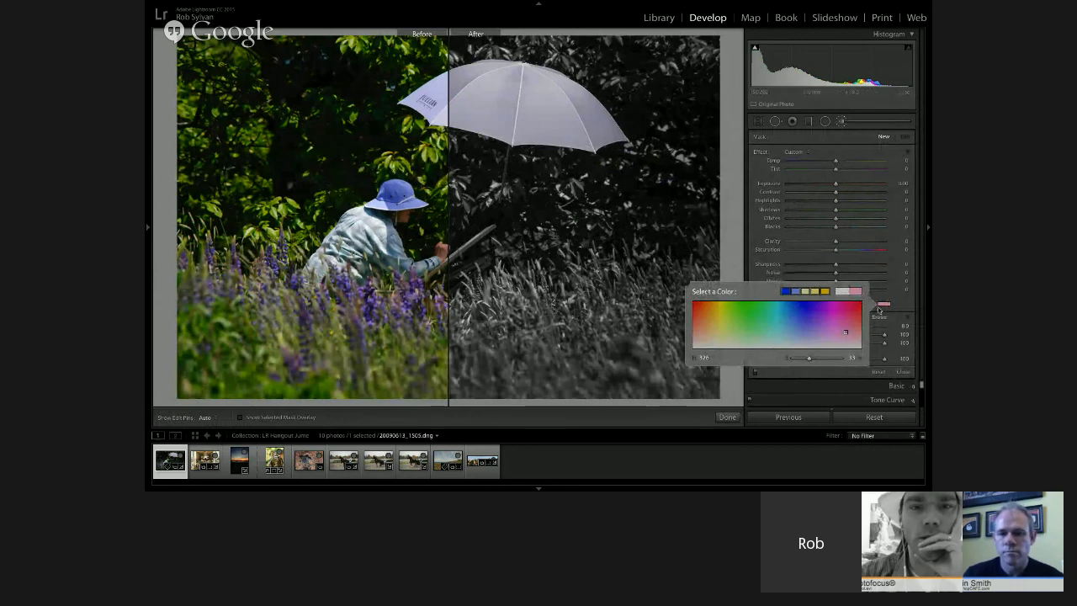
left_click(879, 308)
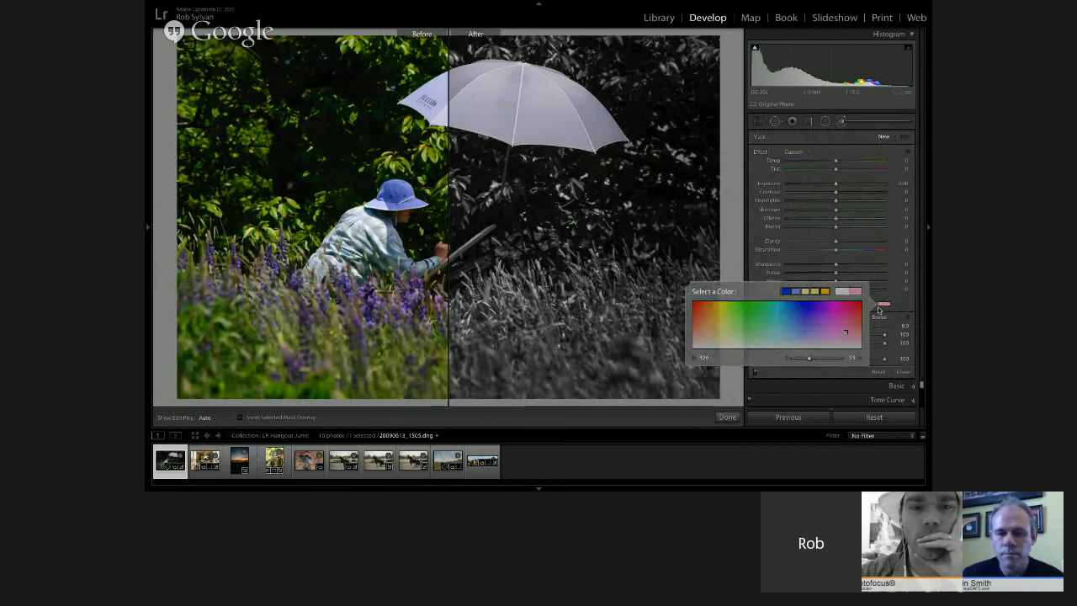
key("y")
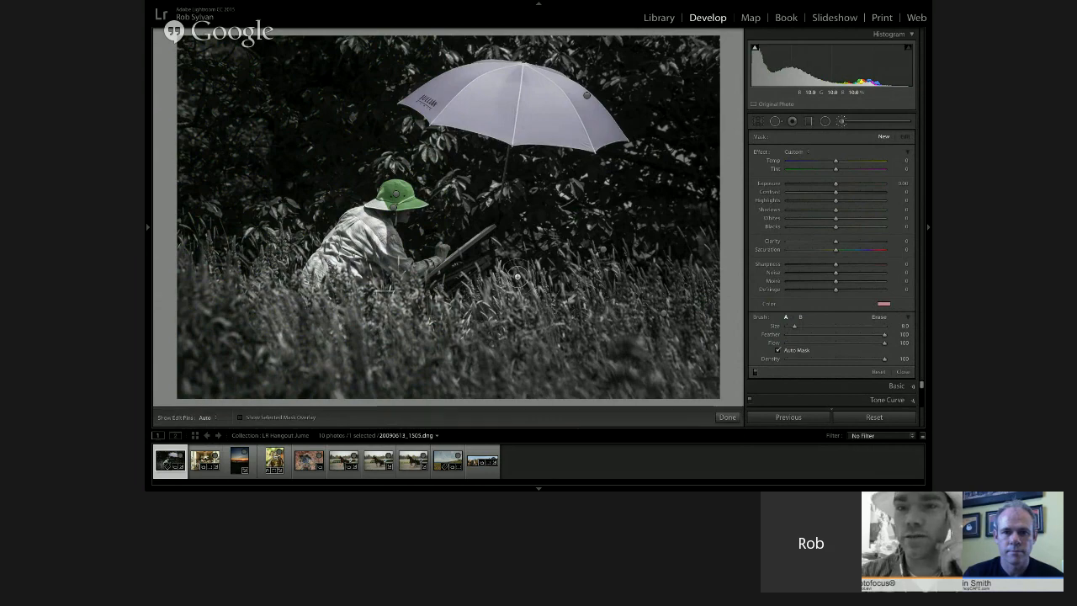
Switch to the Google Hangouts window in Safari and stop the screen sharing
key("super+Tab")
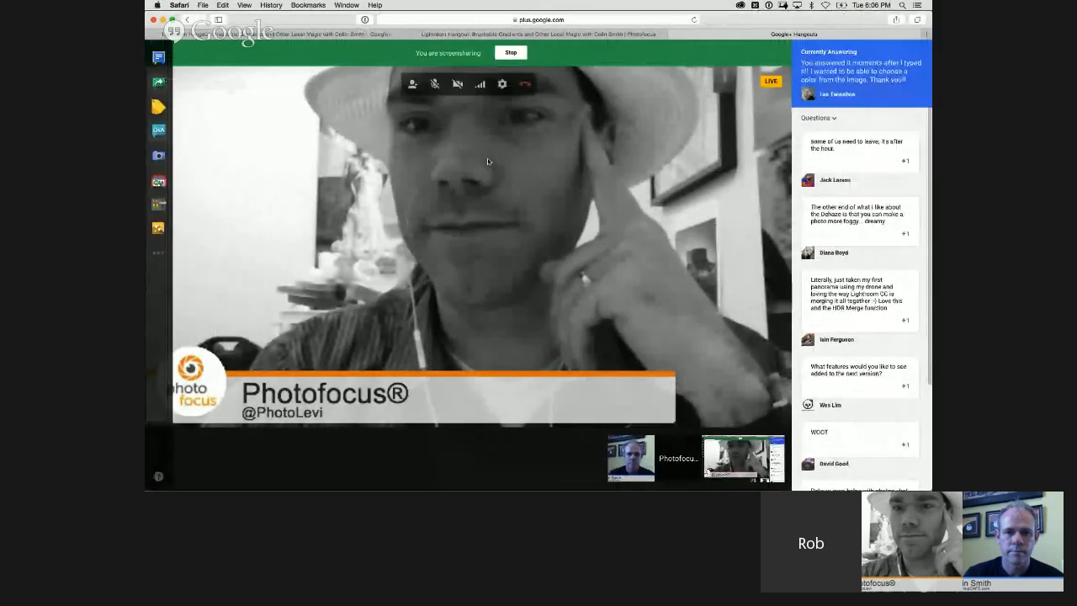
left_click(512, 53)
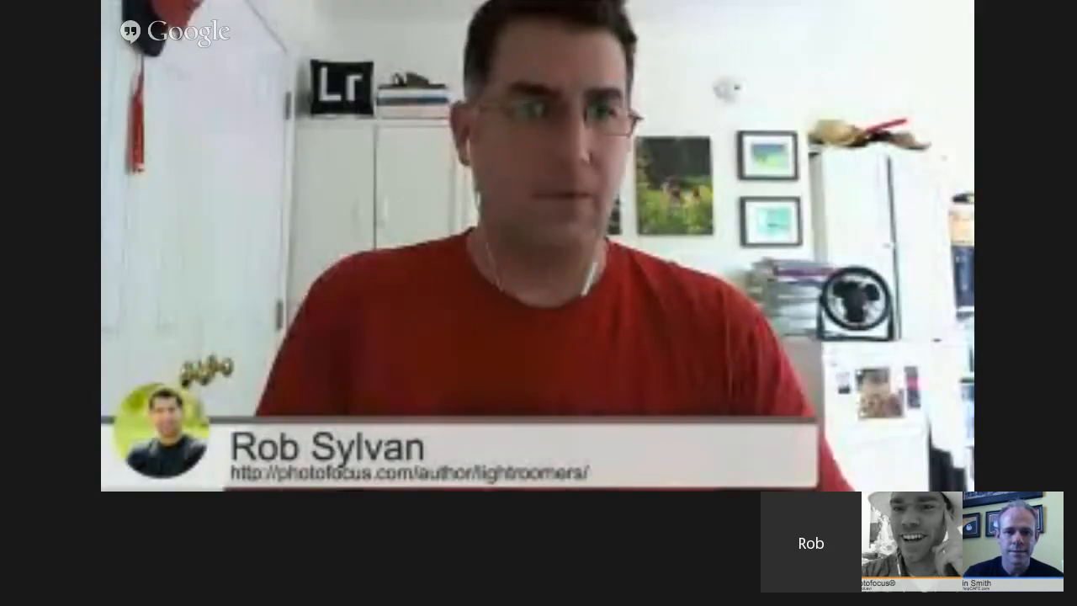